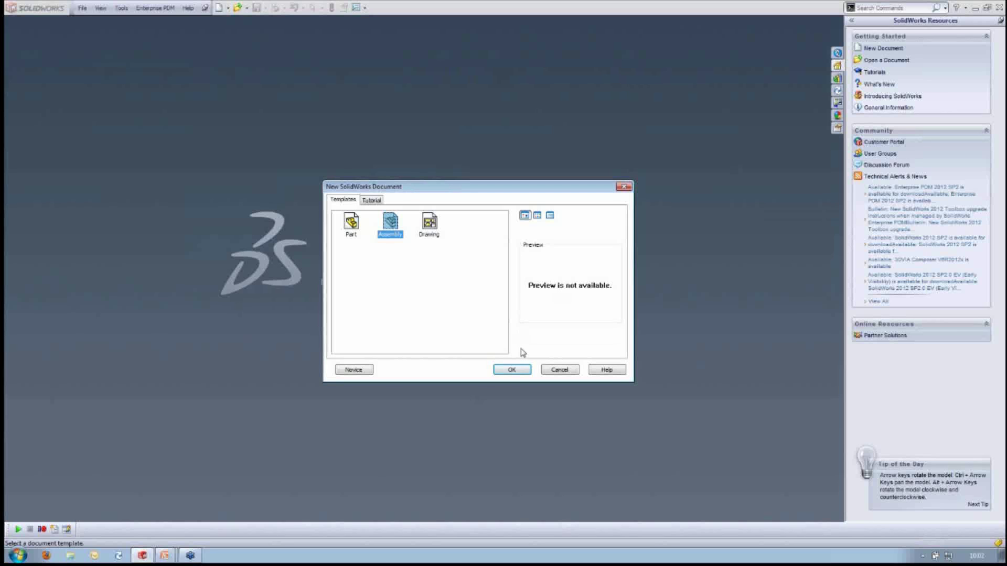
Create a new assembly and start a Layout sketch on its front plane.
{"action": "left_click", "coordinate": [514, 371]}
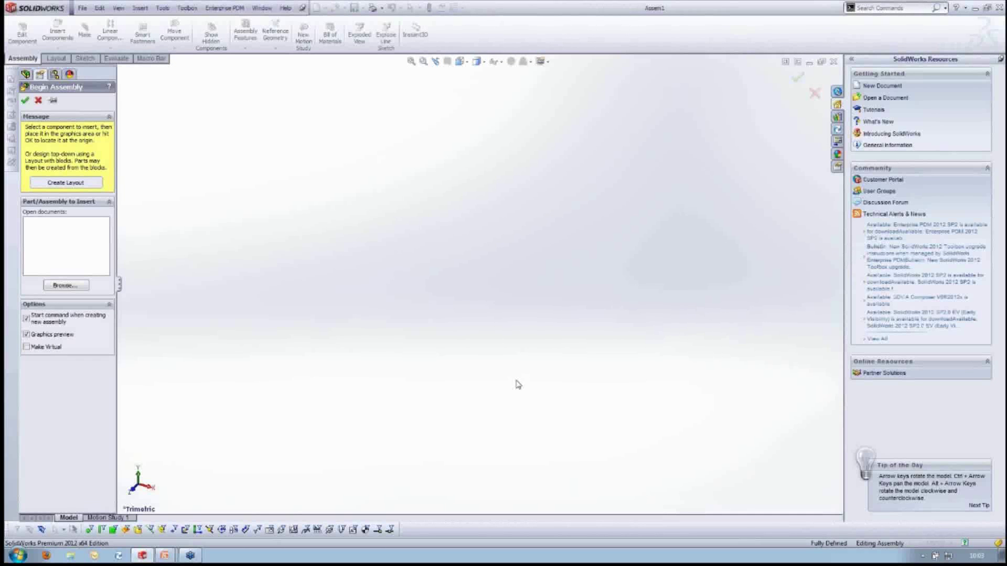
{"action": "left_click", "coordinate": [59, 183]}
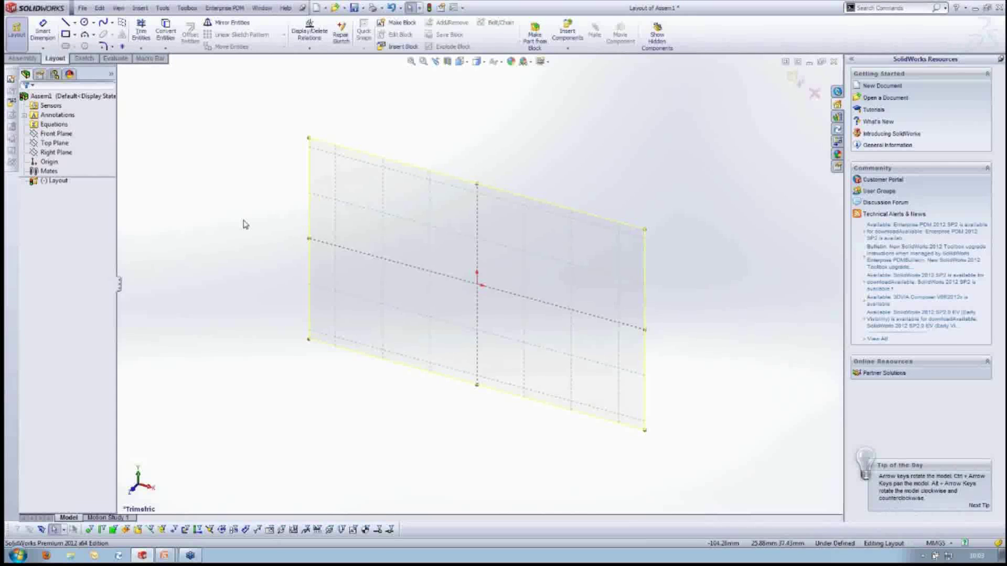
Facing the front, sketch a wedge: vertical left edge, long base, short right side, sloped top, small closing arc.
{"action": "key", "text": "ctrl+8"}
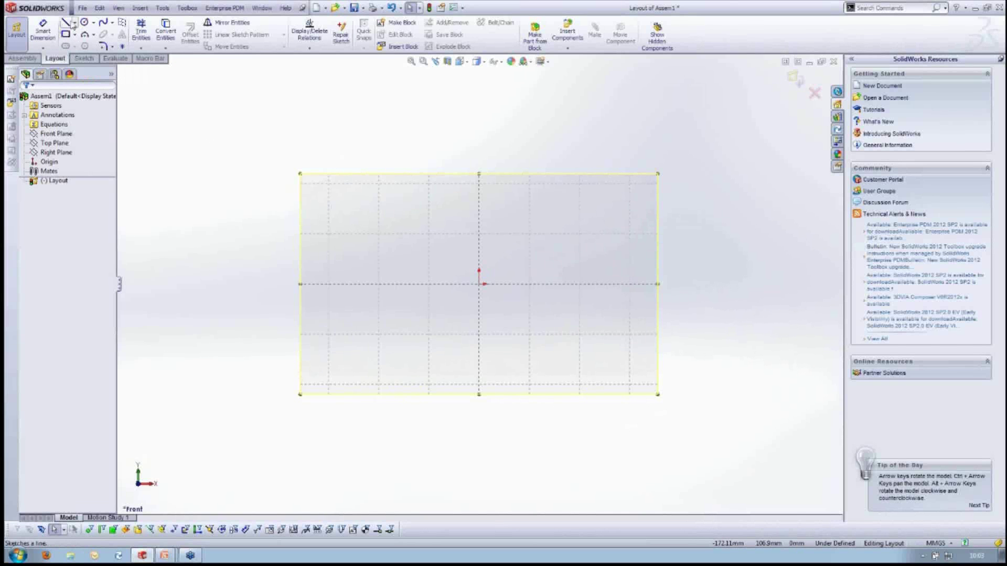
{"action": "left_click", "coordinate": [71, 23]}
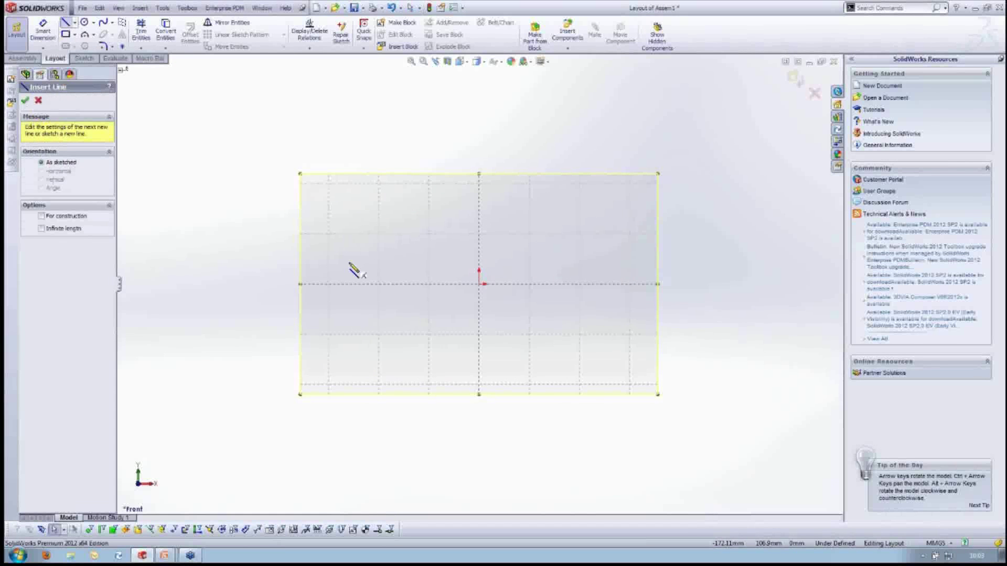
{"action": "left_click", "coordinate": [349, 262]}
{"action": "left_click", "coordinate": [349, 334]}
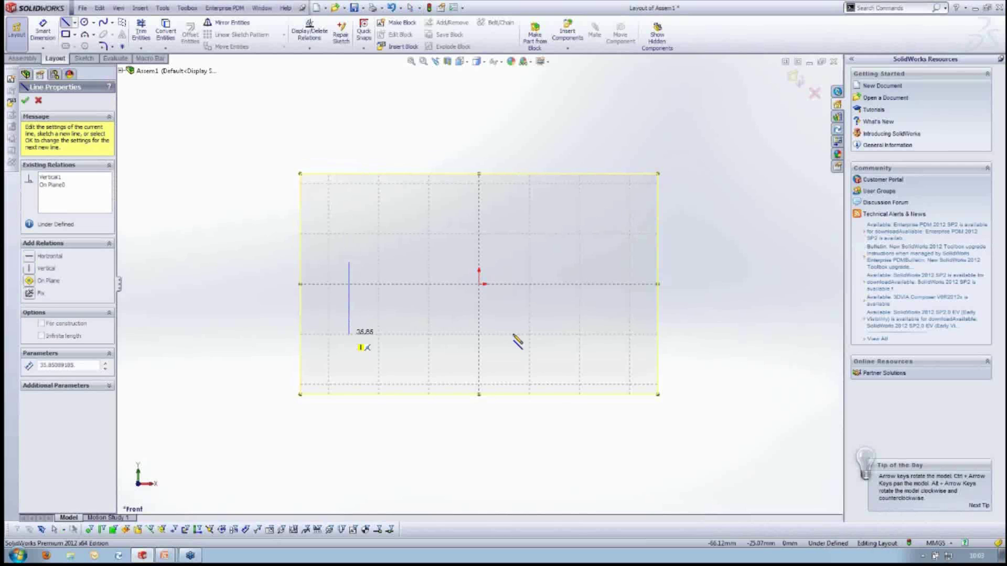
{"action": "left_click", "coordinate": [629, 333]}
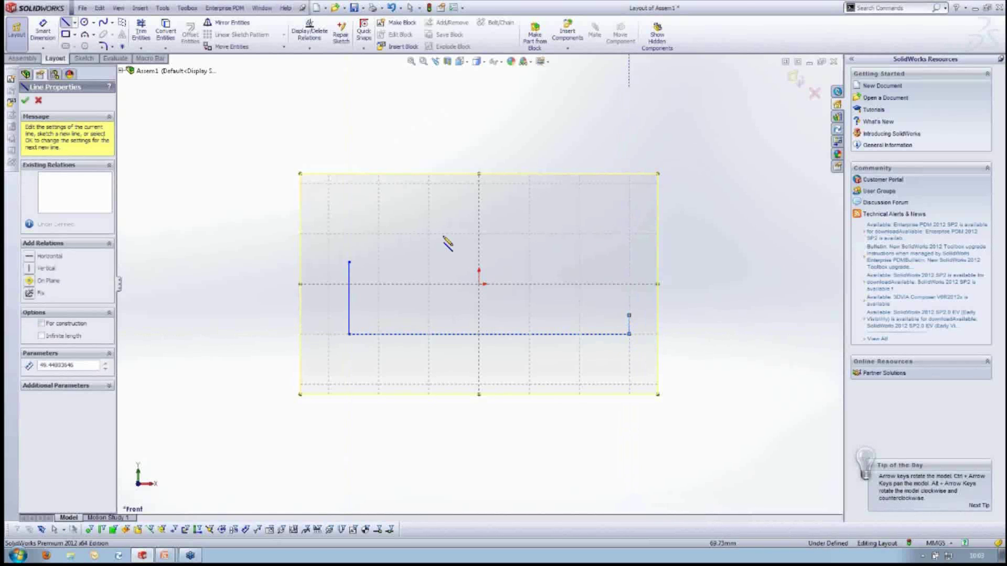
{"action": "left_click", "coordinate": [369, 262]}
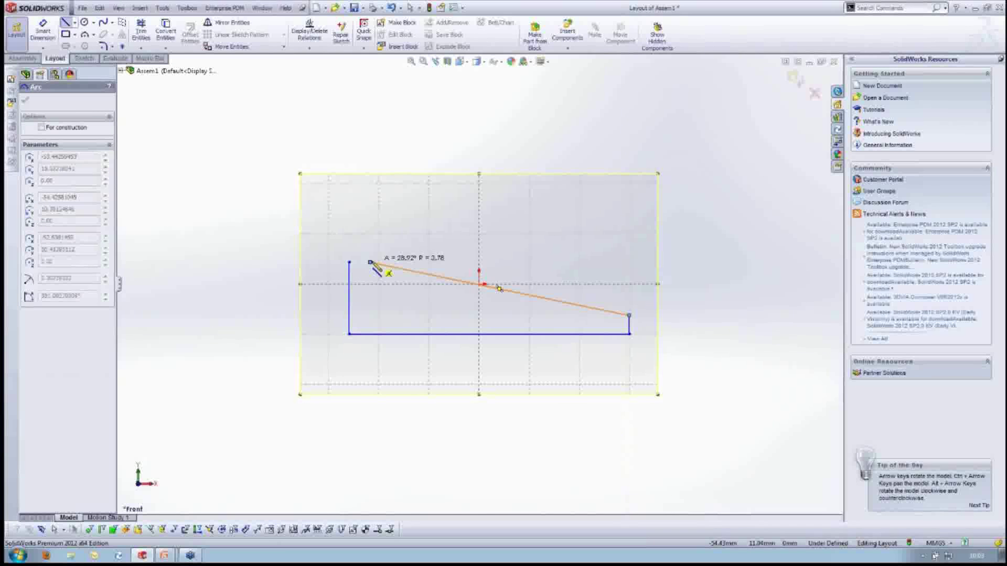
{"action": "left_click", "coordinate": [349, 262]}
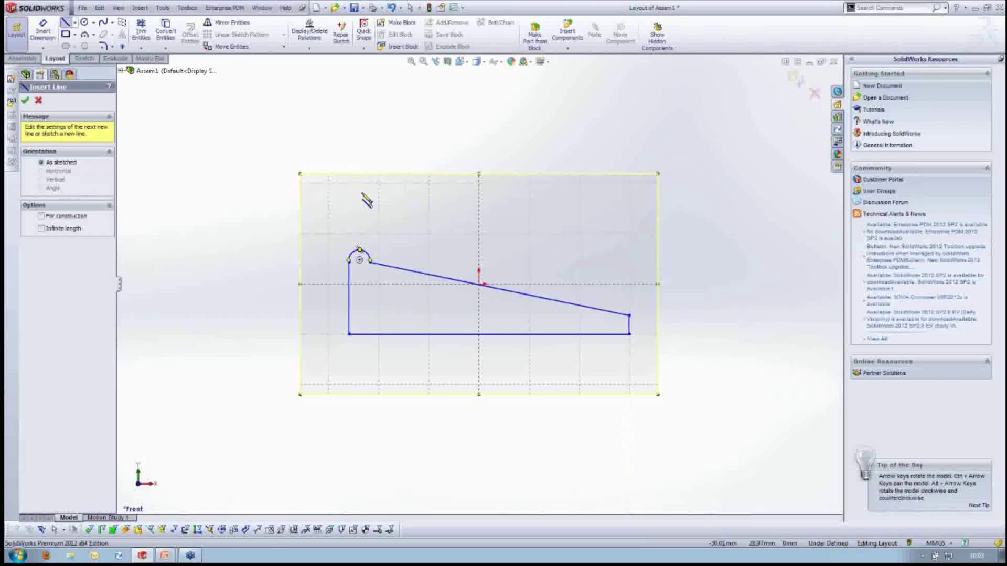
{"action": "left_click", "coordinate": [545, 182]}
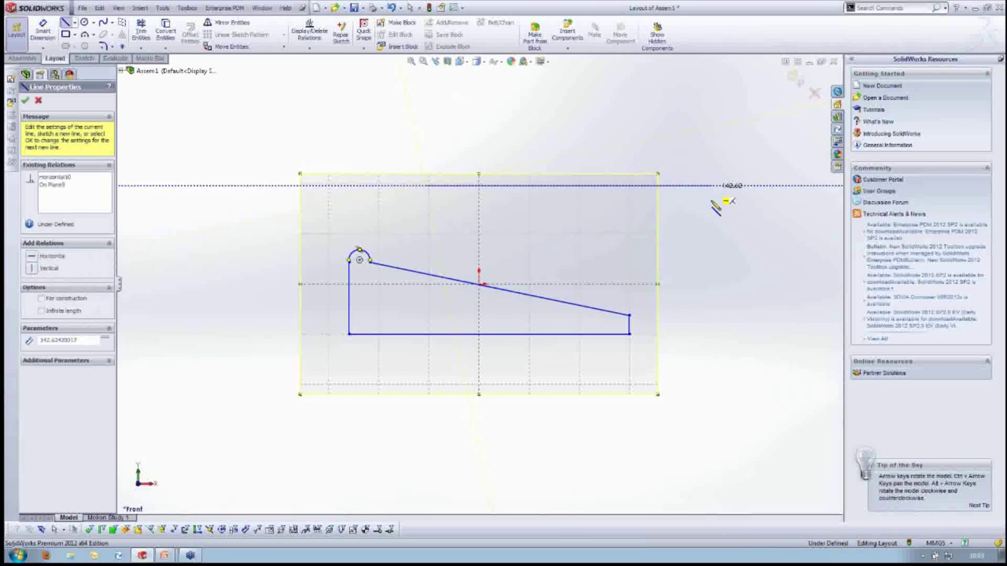
Draw the rod's top, short right end and lower edge, closing the left end with an arc.
{"action": "left_click", "coordinate": [711, 201]}
{"action": "left_click", "coordinate": [711, 208]}
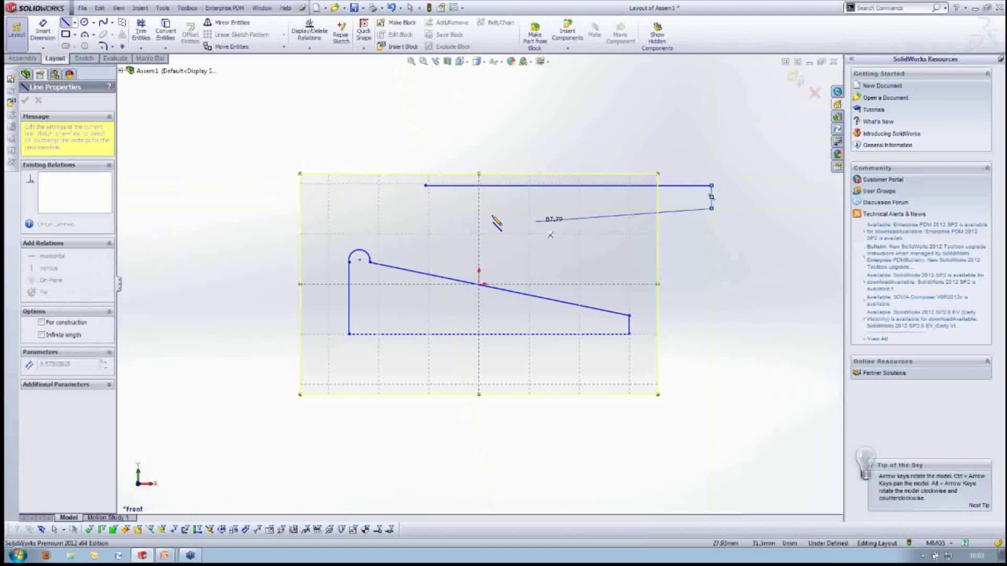
{"action": "left_click", "coordinate": [432, 209]}
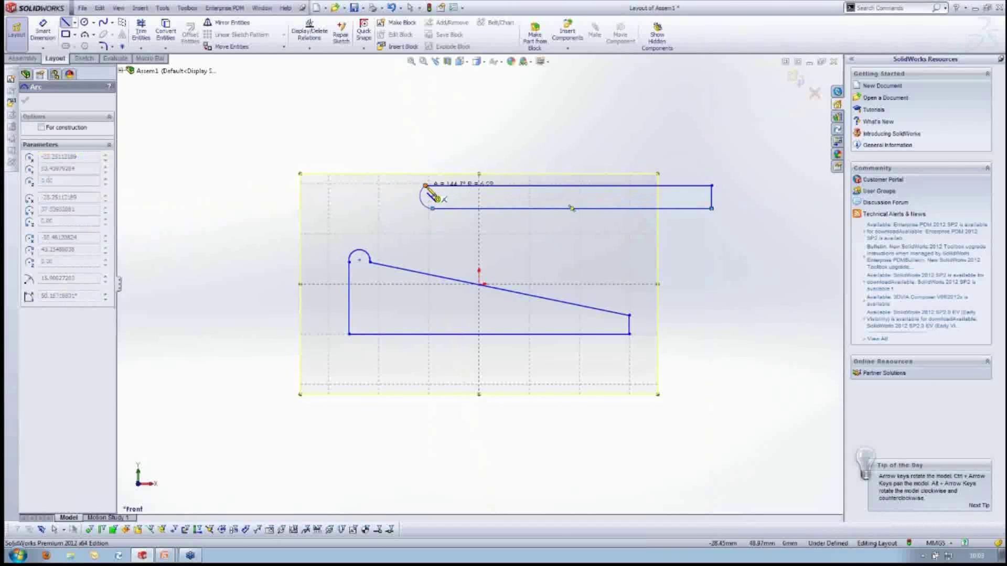
{"action": "left_click", "coordinate": [445, 159]}
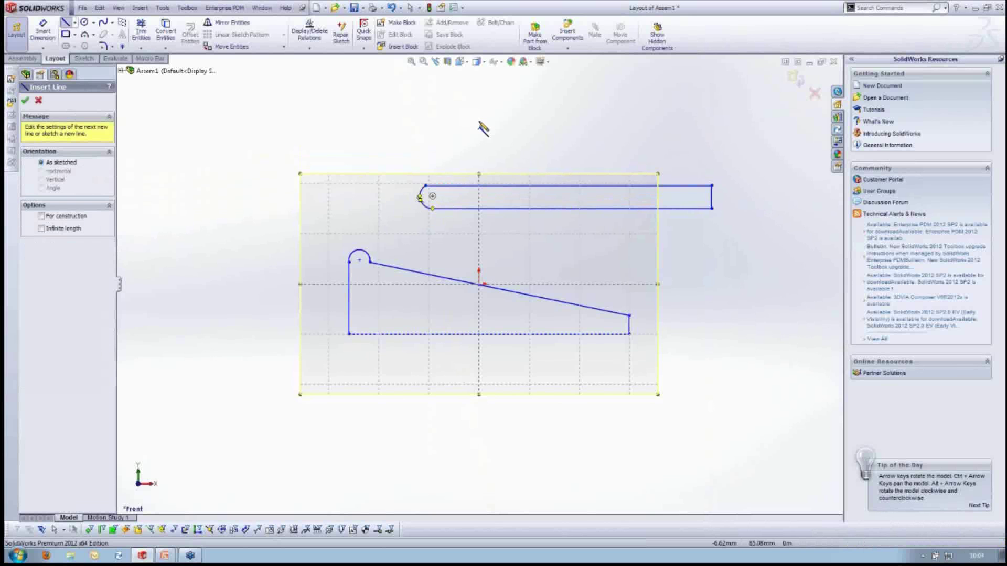
{"action": "key", "text": "Escape"}
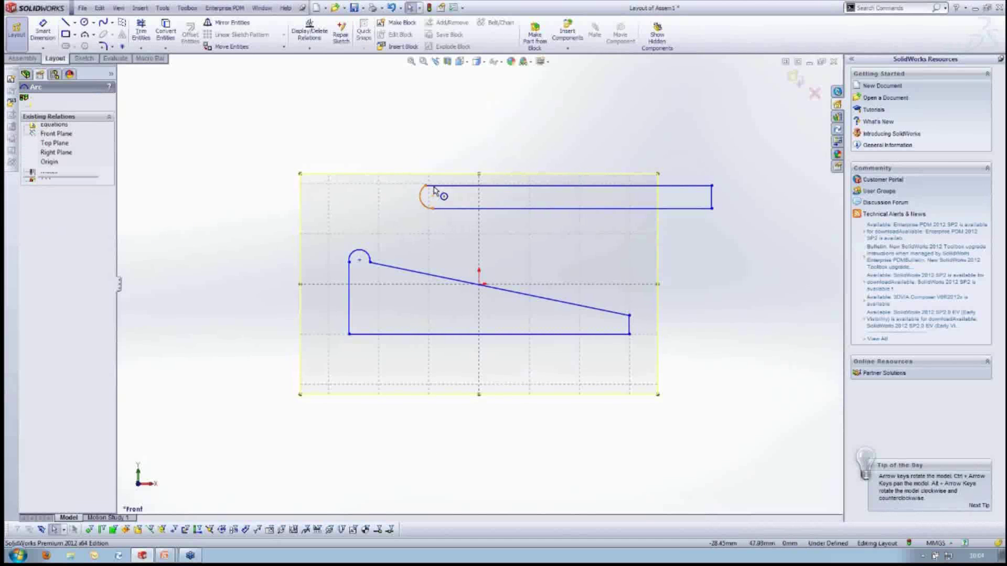
Make the rod's left arc tangent to its lower edge and reshape the rounded end.
{"action": "left_click", "coordinate": [435, 188]}
{"action": "left_click", "coordinate": [436, 207], "text": "ctrl"}
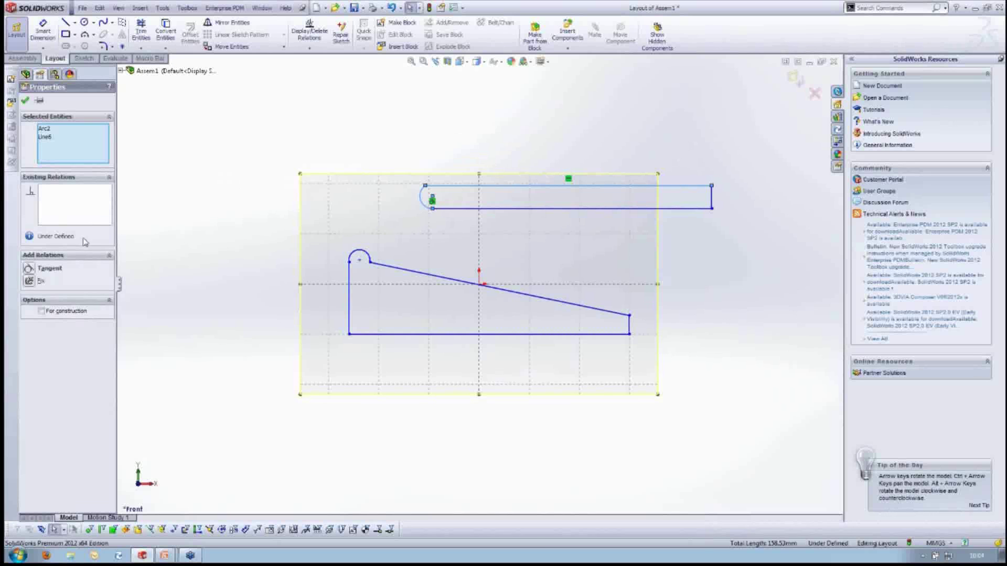
{"action": "left_click", "coordinate": [29, 268]}
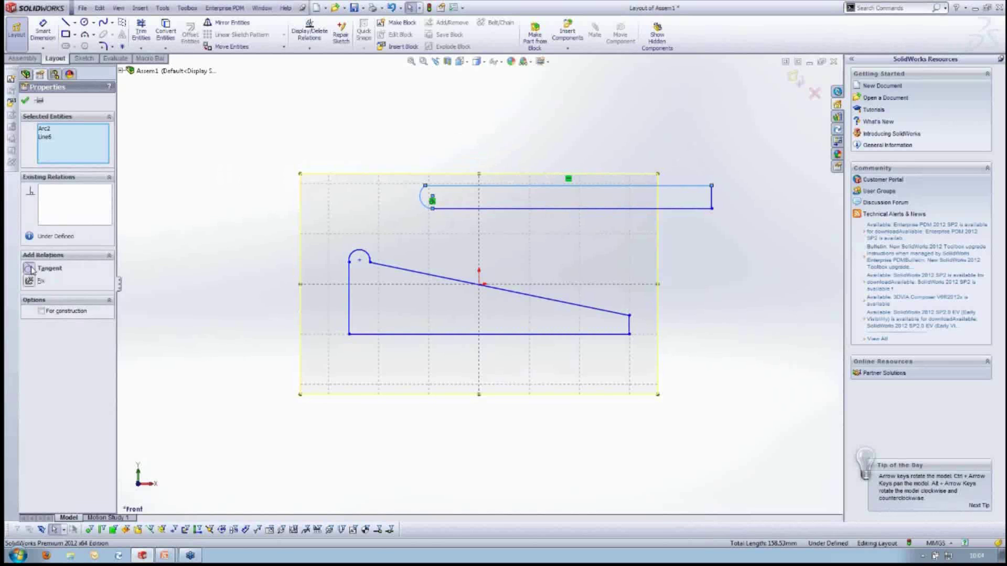
{"action": "left_click", "coordinate": [393, 175]}
{"action": "left_click", "coordinate": [432, 208]}
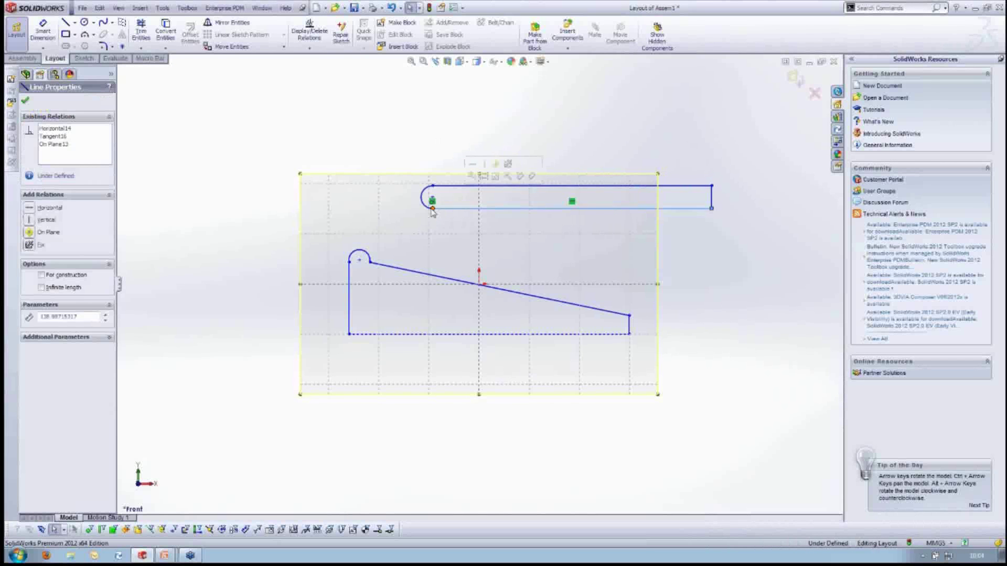
{"action": "left_click_drag", "start_coordinate": [432, 206], "coordinate": [481, 198]}
{"action": "left_click", "coordinate": [479, 209]}
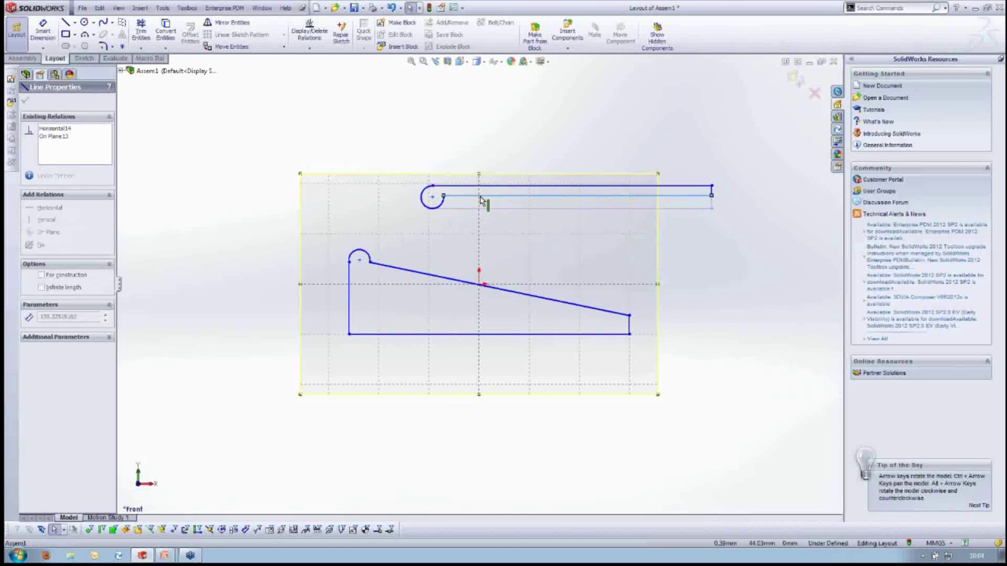
{"action": "left_click", "coordinate": [603, 125]}
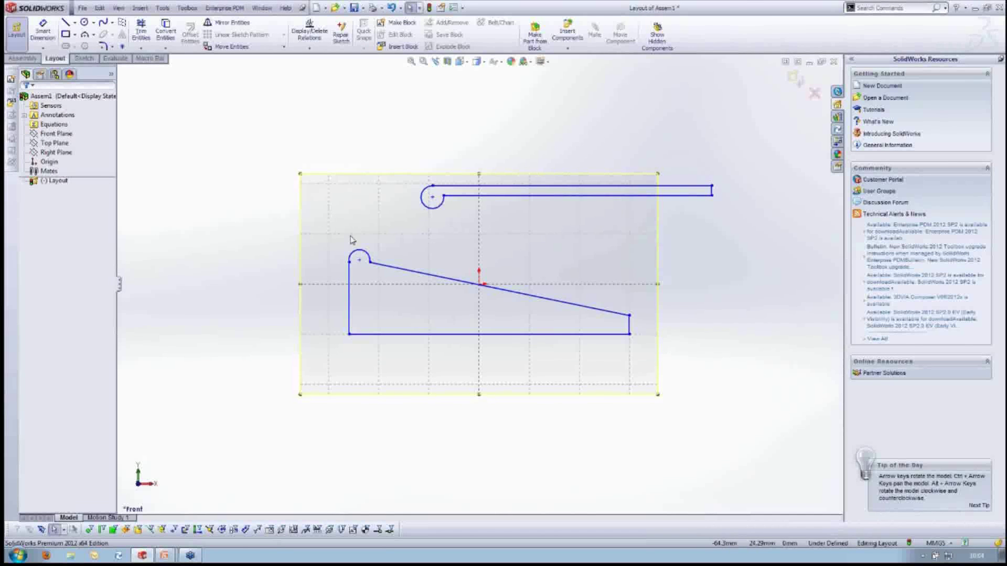
Dimension the wedge's left edge at 25 and its base at 250.
{"action": "left_click", "coordinate": [355, 253]}
{"action": "key", "text": "d"}
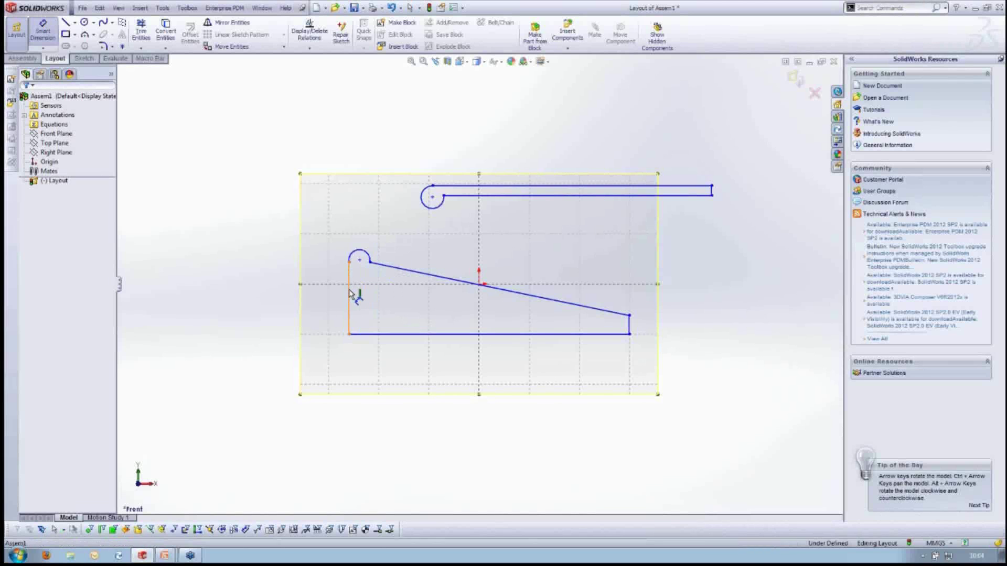
{"action": "left_click", "coordinate": [349, 293]}
{"action": "left_click", "coordinate": [337, 292]}
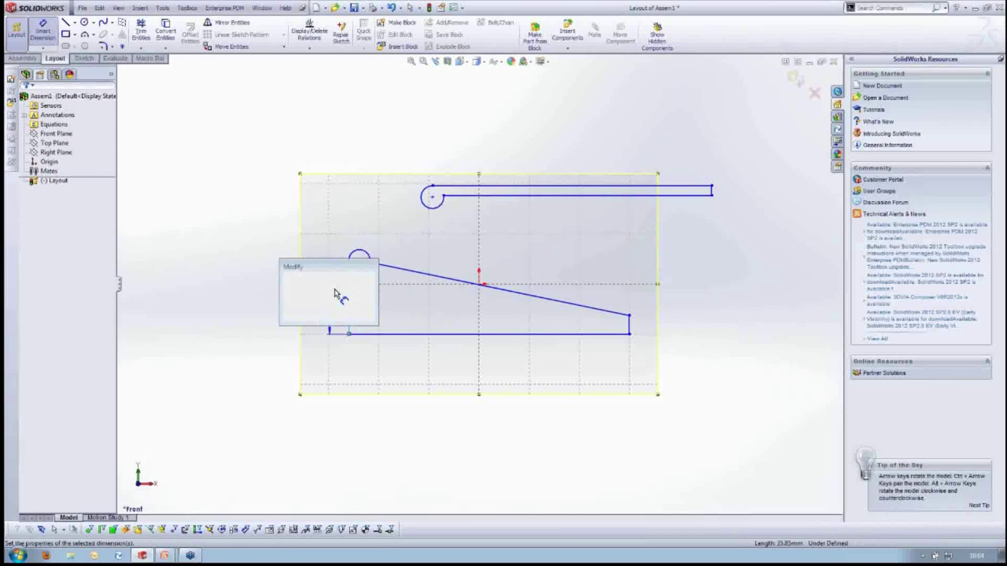
{"action": "type", "text": "25"}
{"action": "key", "text": "Return"}
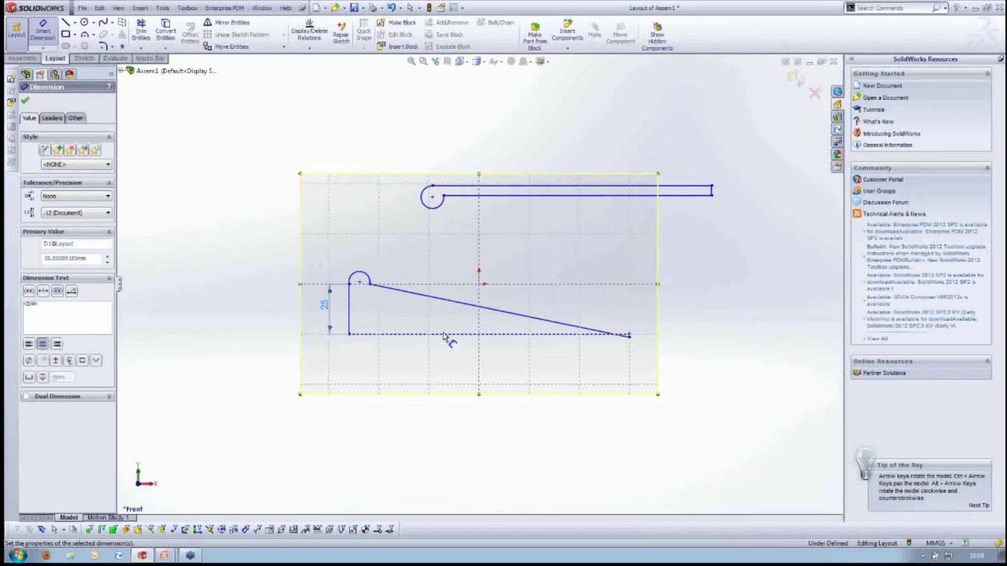
{"action": "left_click", "coordinate": [573, 334]}
{"action": "left_click", "coordinate": [567, 357]}
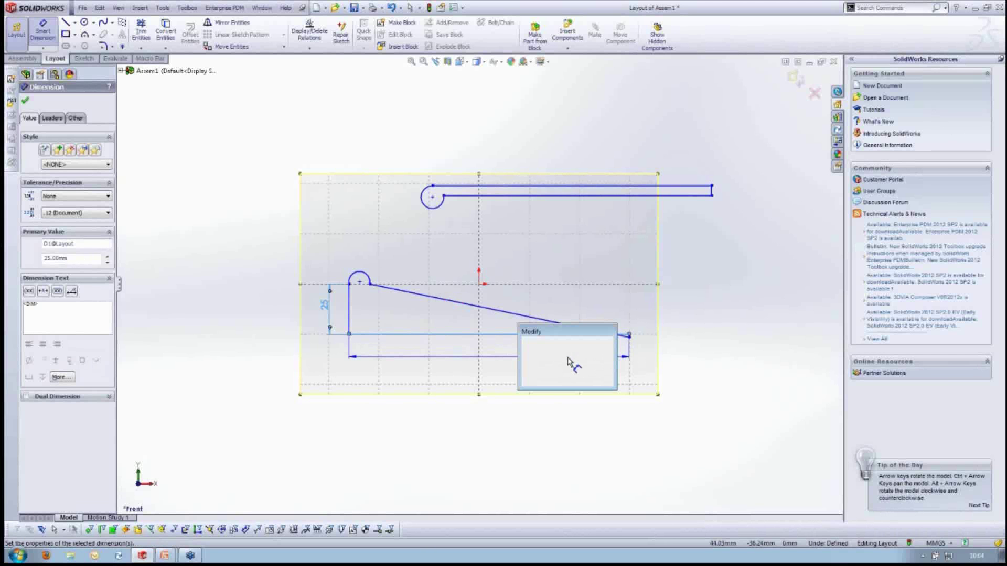
{"action": "type", "text": "250"}
{"action": "key", "text": "Return"}
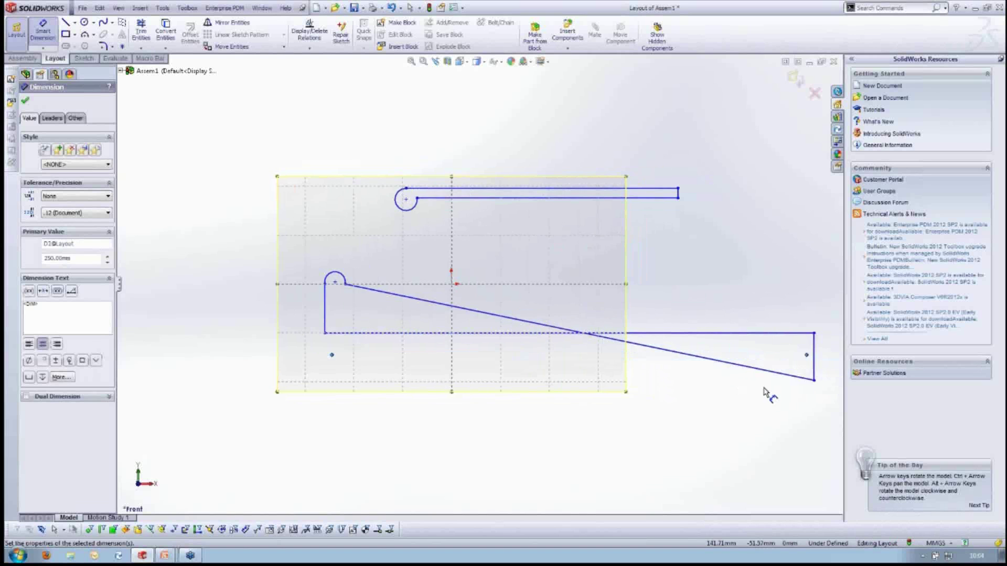
Raise the sloped line's right end and dimension the wedge's right edge at 10.
{"action": "right_click", "coordinate": [766, 393]}
{"action": "left_click", "coordinate": [785, 124]}
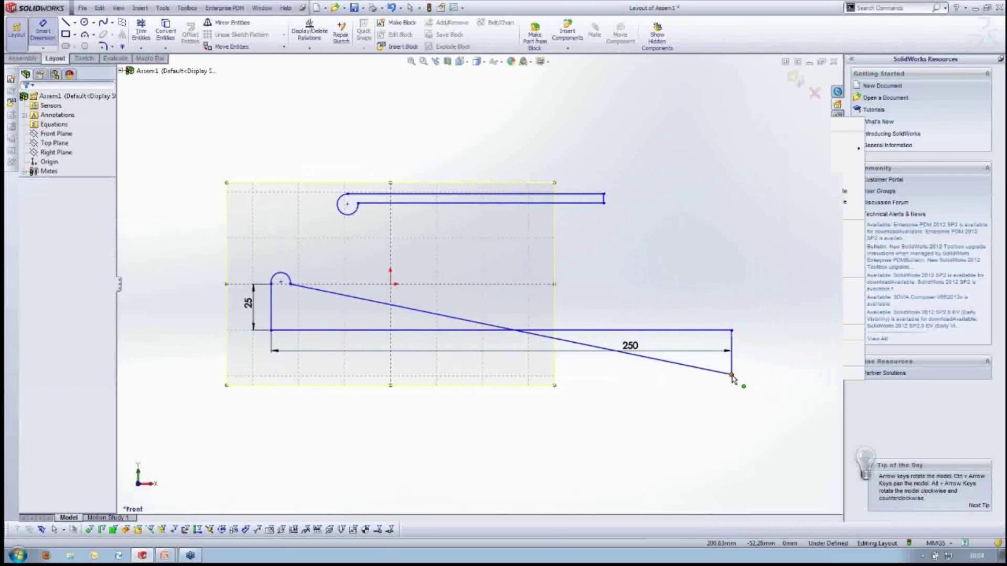
{"action": "left_click_drag", "start_coordinate": [732, 377], "coordinate": [733, 316]}
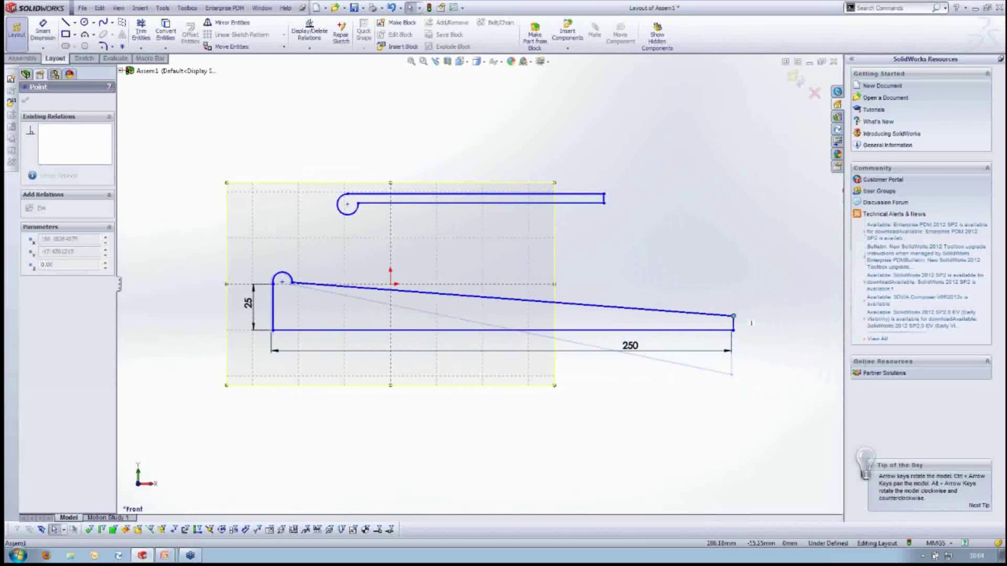
{"action": "right_click", "coordinate": [751, 323]}
{"action": "left_click", "coordinate": [781, 332]}
{"action": "left_click", "coordinate": [734, 323]}
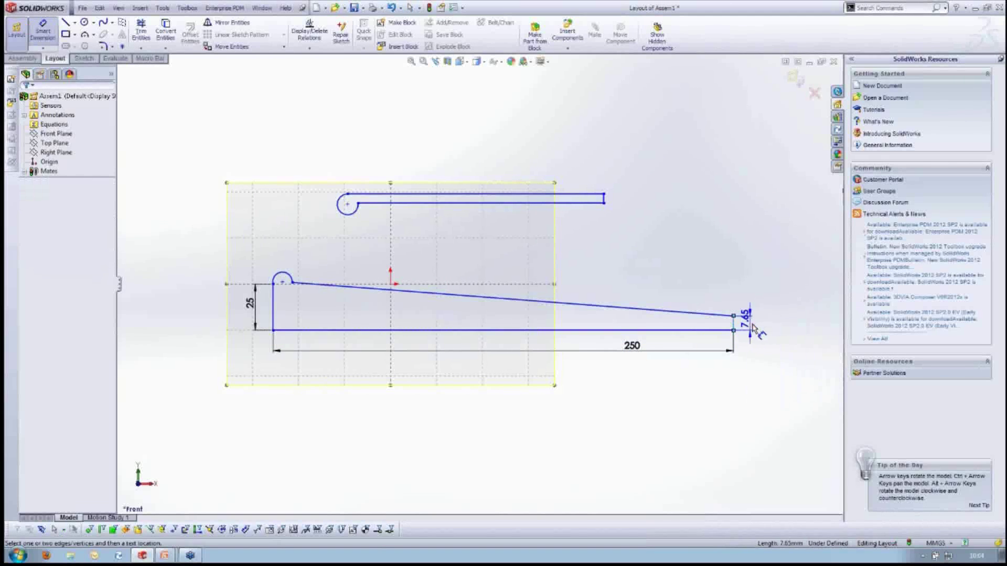
{"action": "left_click", "coordinate": [753, 329]}
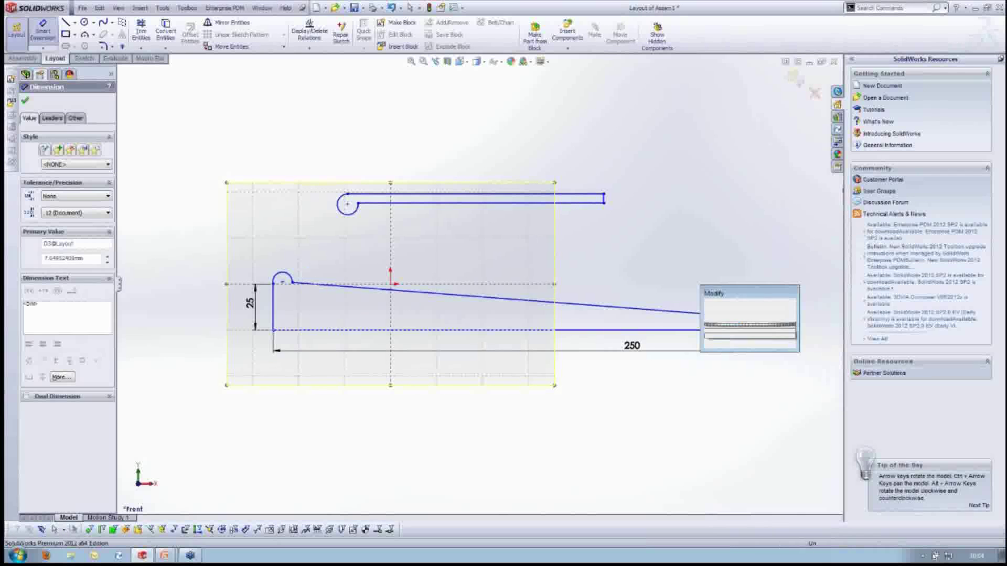
{"action": "type", "text": "10"}
{"action": "key", "text": "Return"}
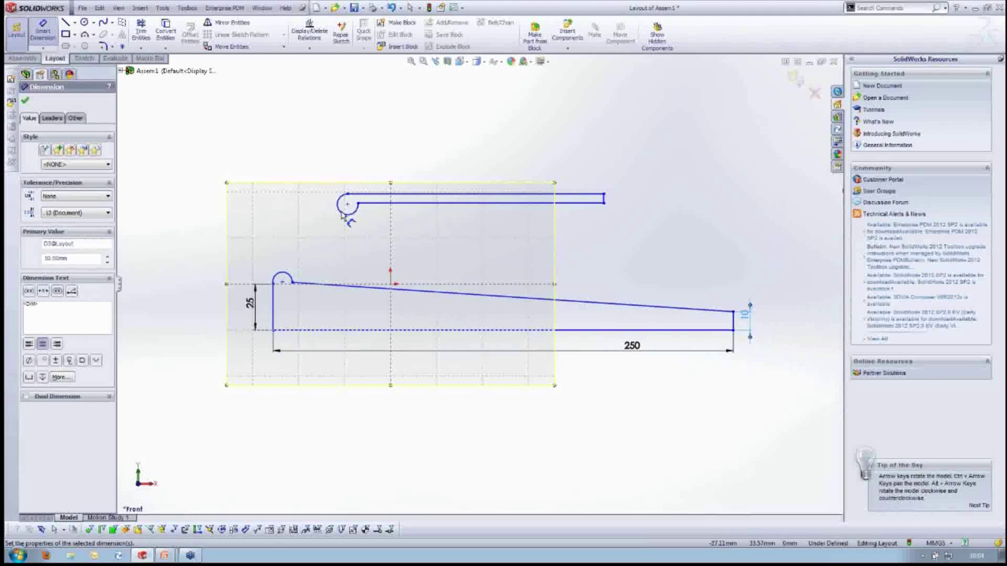
Dimension the upper slot at 250 long and 3 wide.
{"action": "left_click", "coordinate": [521, 194]}
{"action": "left_click", "coordinate": [515, 167]}
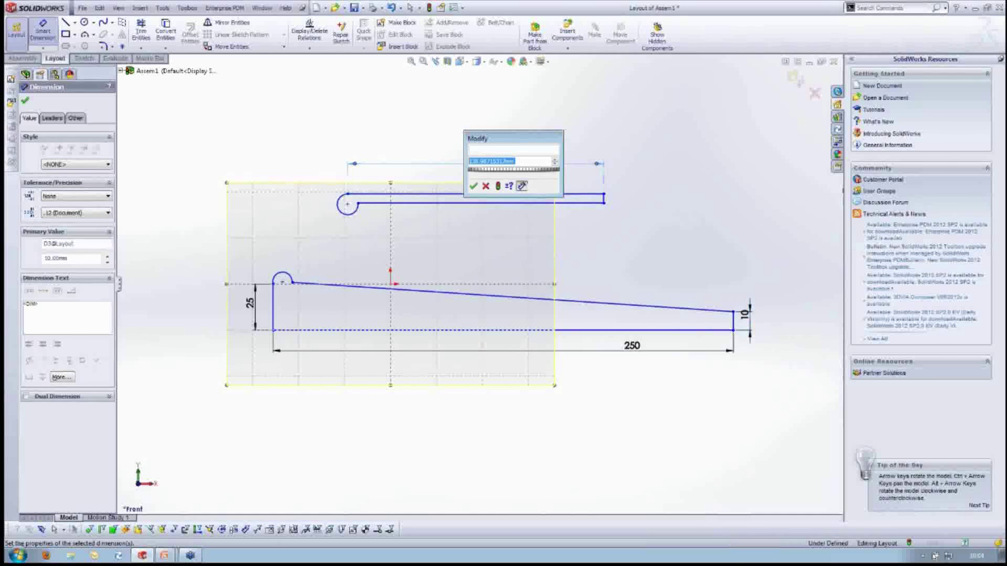
{"action": "type", "text": "250"}
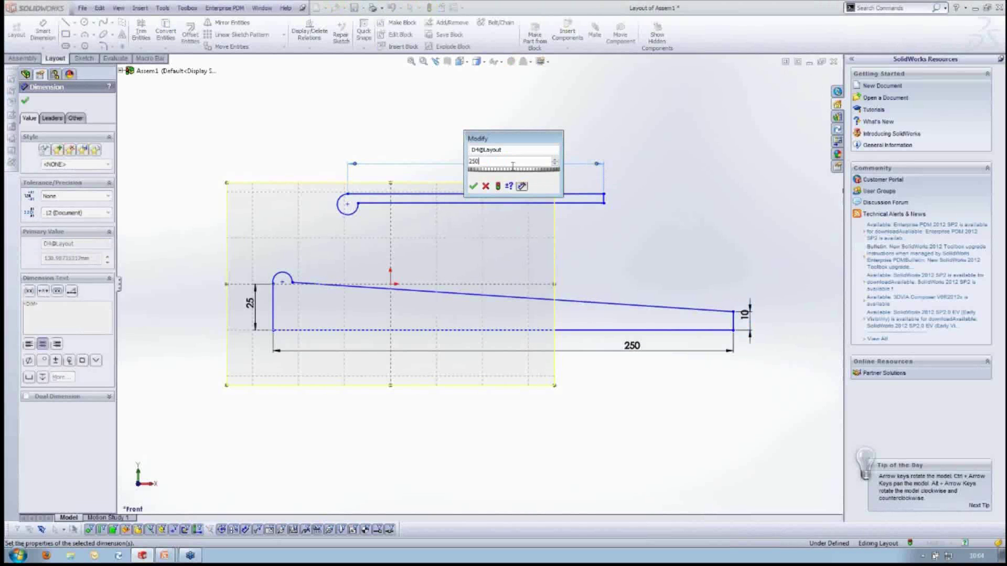
{"action": "key", "text": "Return"}
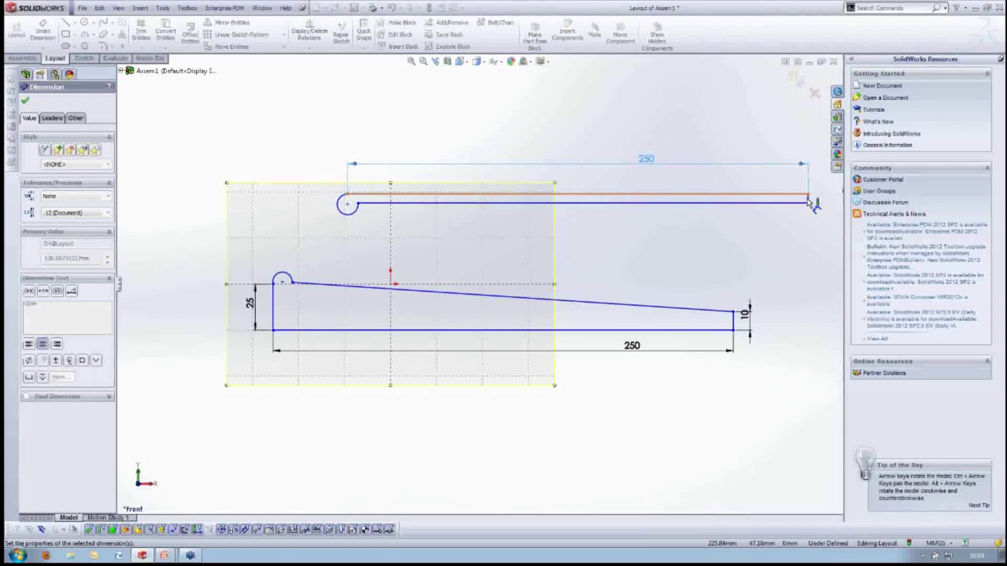
{"action": "left_click", "coordinate": [808, 198]}
{"action": "left_click", "coordinate": [827, 202]}
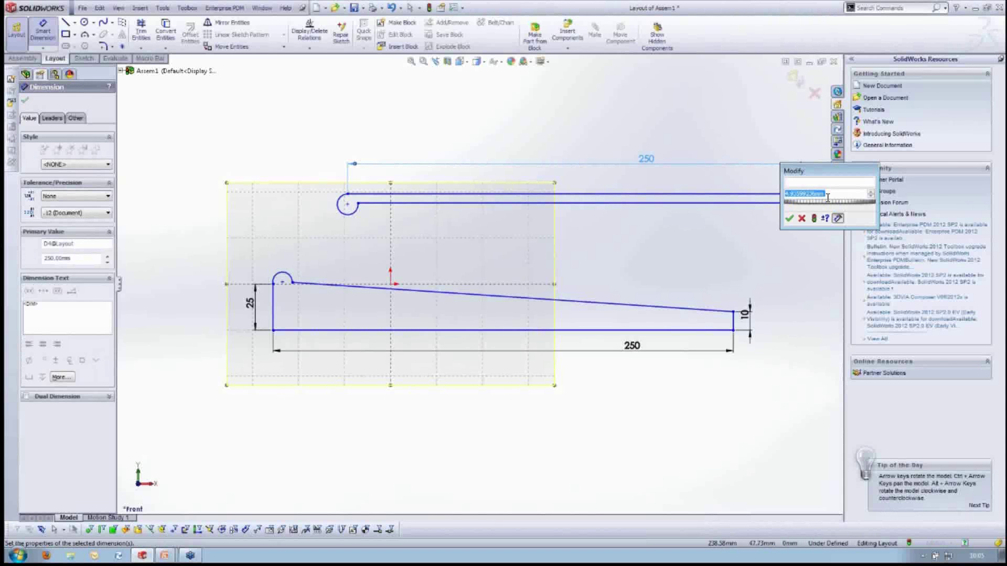
{"action": "type", "text": "3"}
{"action": "key", "text": "Return"}
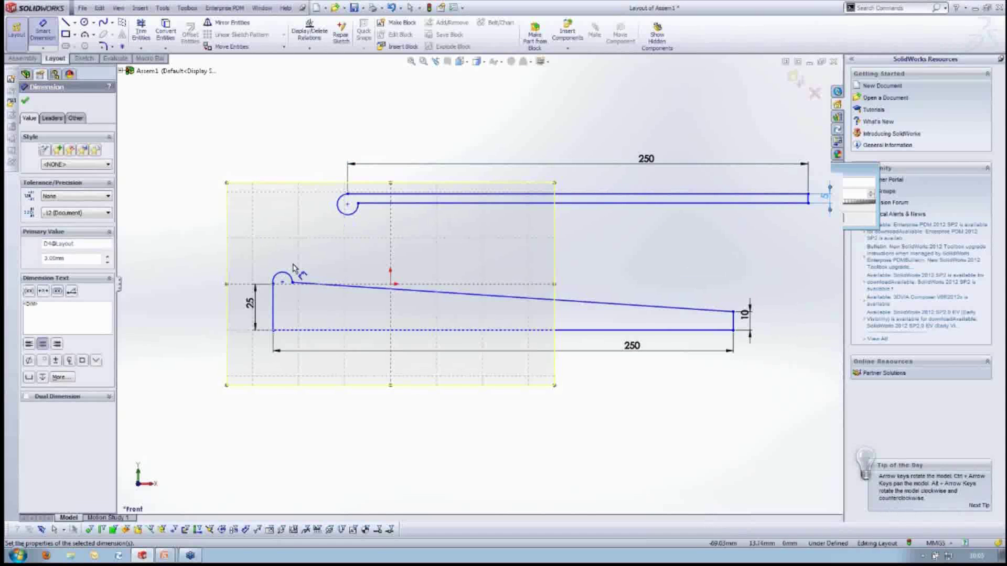
Set the upper slot arc to R5 and change the lower arc from R5.30 to R5.
{"action": "left_click", "coordinate": [288, 275]}
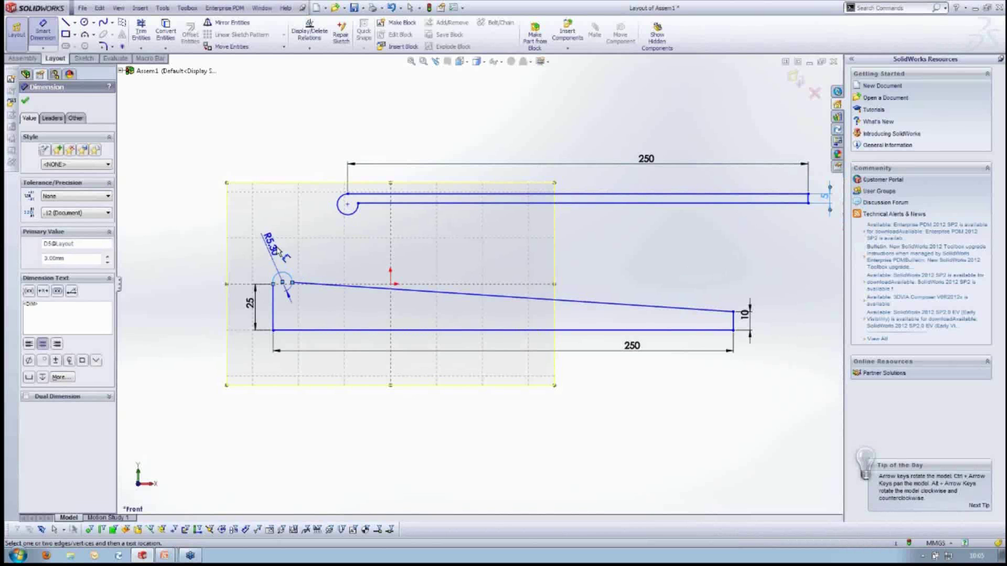
{"action": "left_click", "coordinate": [280, 254]}
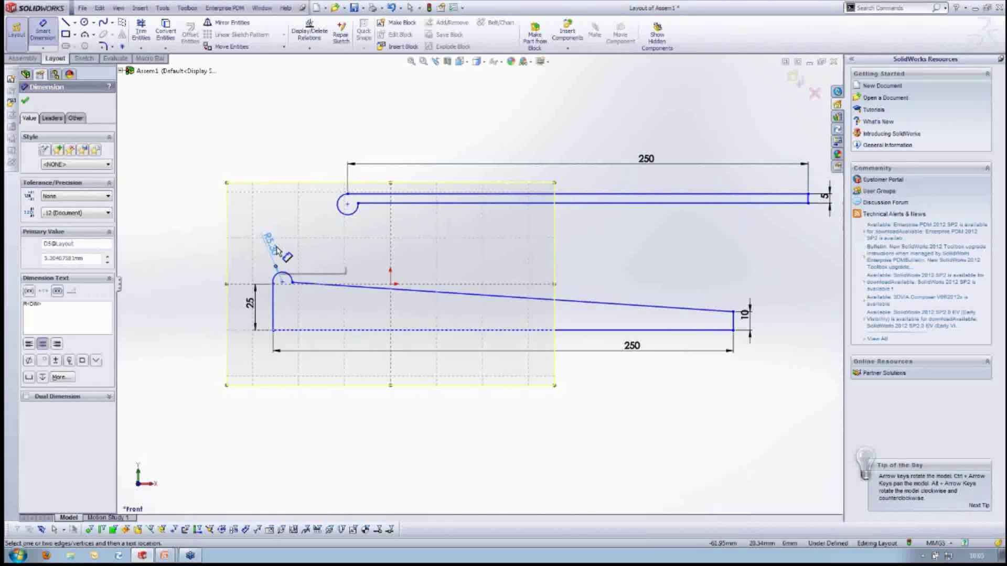
{"action": "left_click", "coordinate": [345, 217]}
{"action": "left_click", "coordinate": [295, 208]}
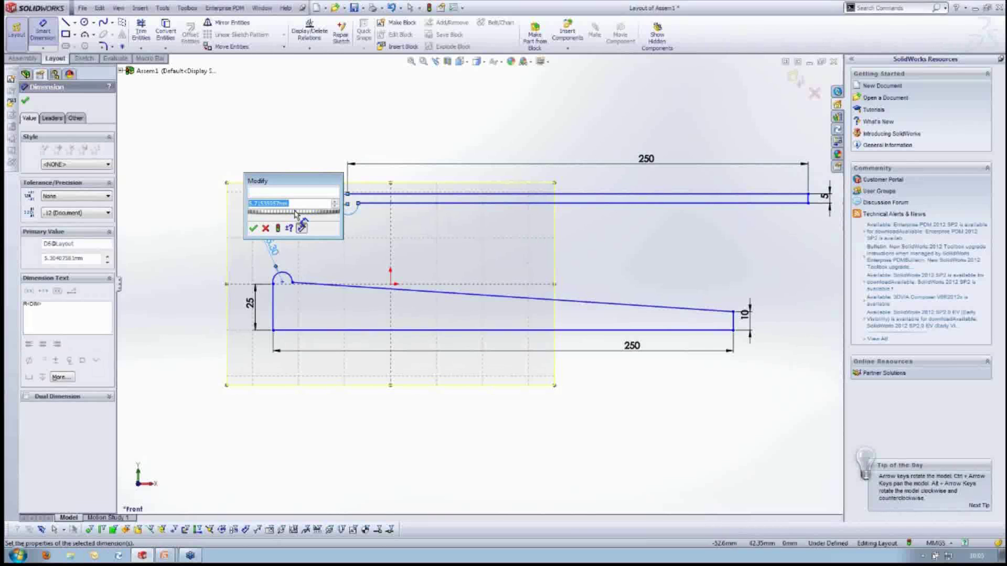
{"action": "type", "text": "5"}
{"action": "key", "text": "Return"}
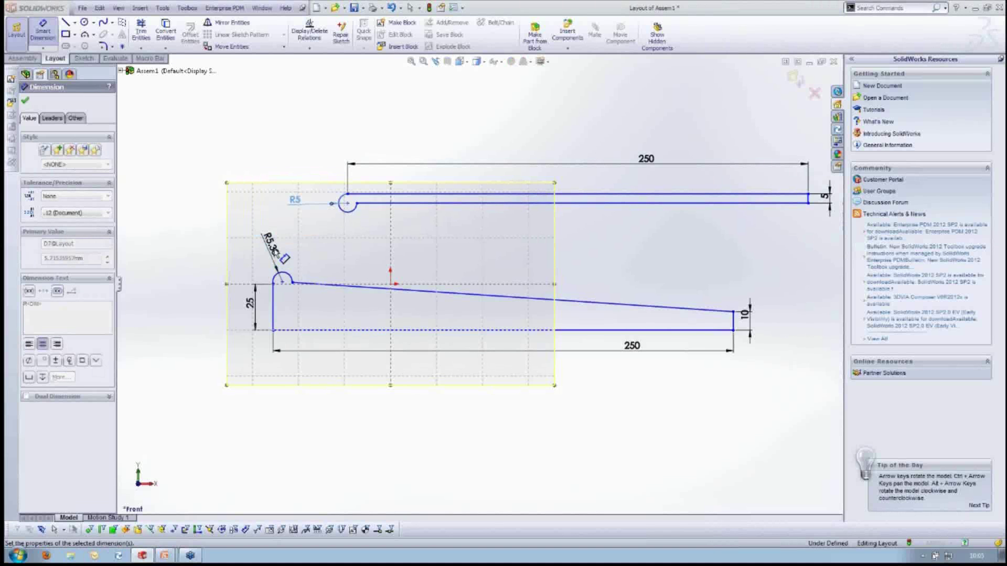
{"action": "left_click", "coordinate": [276, 252]}
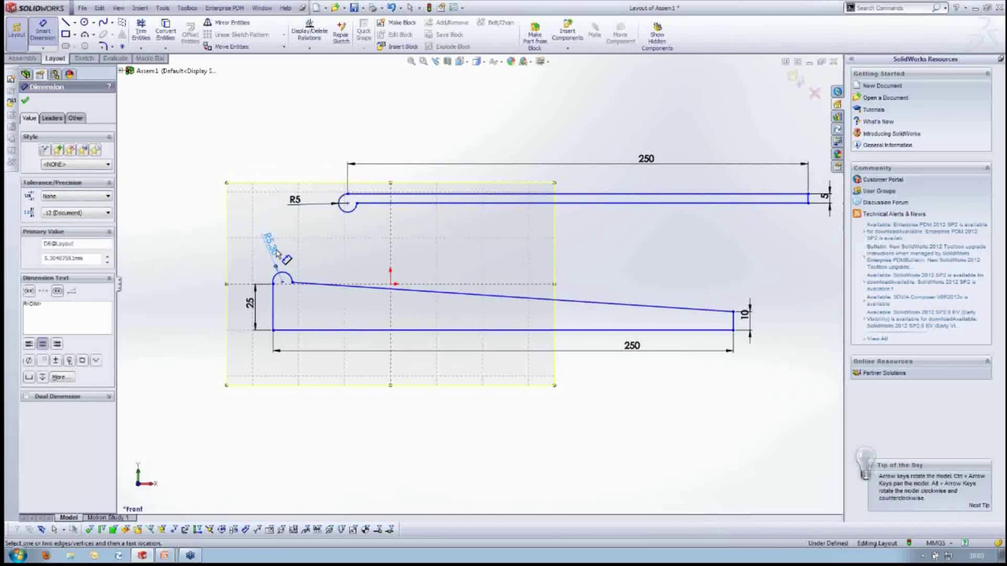
{"action": "key", "text": "Escape"}
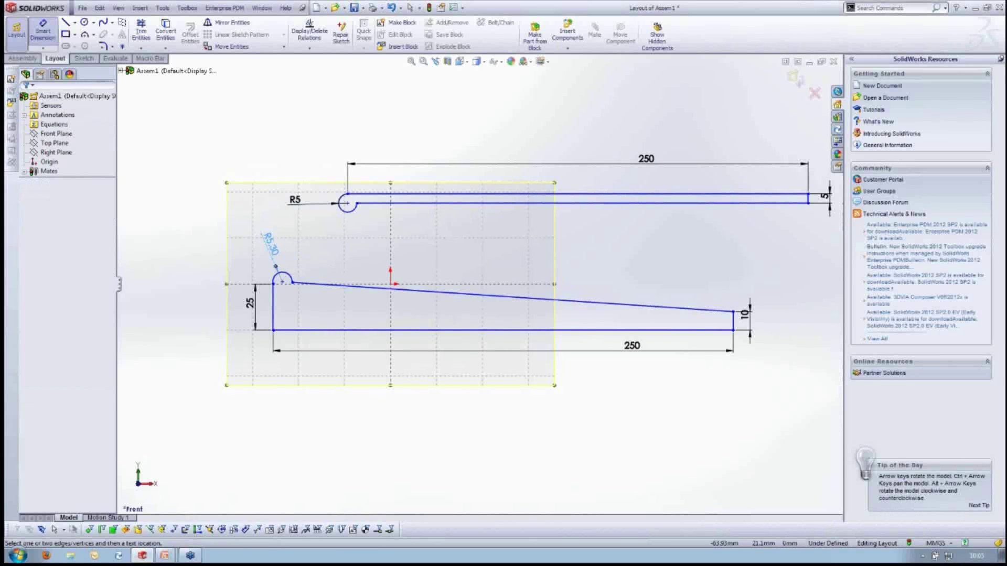
{"action": "double_click", "coordinate": [271, 244]}
{"action": "type", "text": "5"}
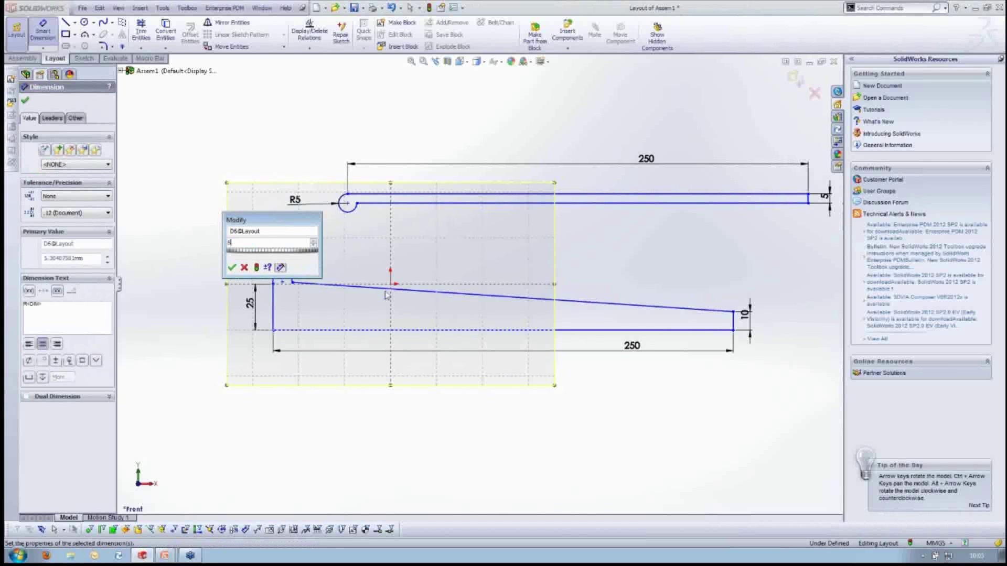
{"action": "key", "text": "Return"}
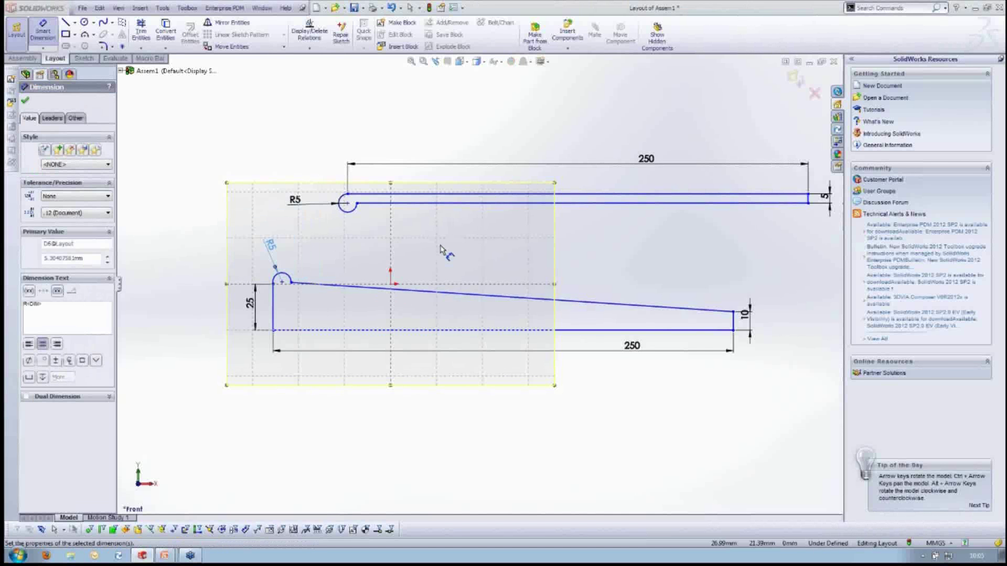
{"action": "key", "text": "Escape"}
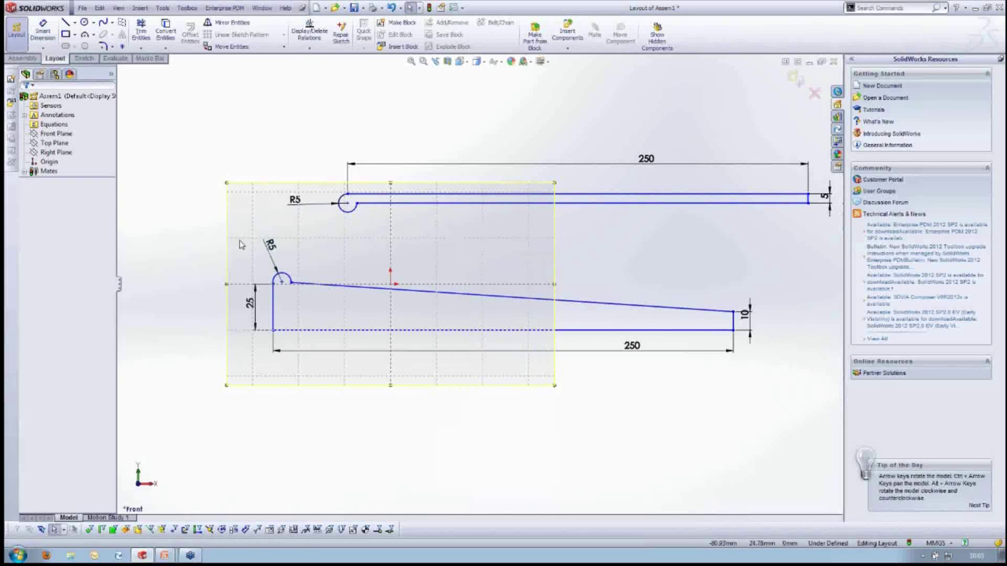
Turn the whole lower wedge sketch into Block1.
{"action": "mouse_move", "coordinate": [240, 248]}
{"action": "left_mouse_down"}
{"action": "mouse_move", "coordinate": [772, 359]}
{"action": "mouse_move", "coordinate": [770, 377]}
{"action": "left_mouse_up"}
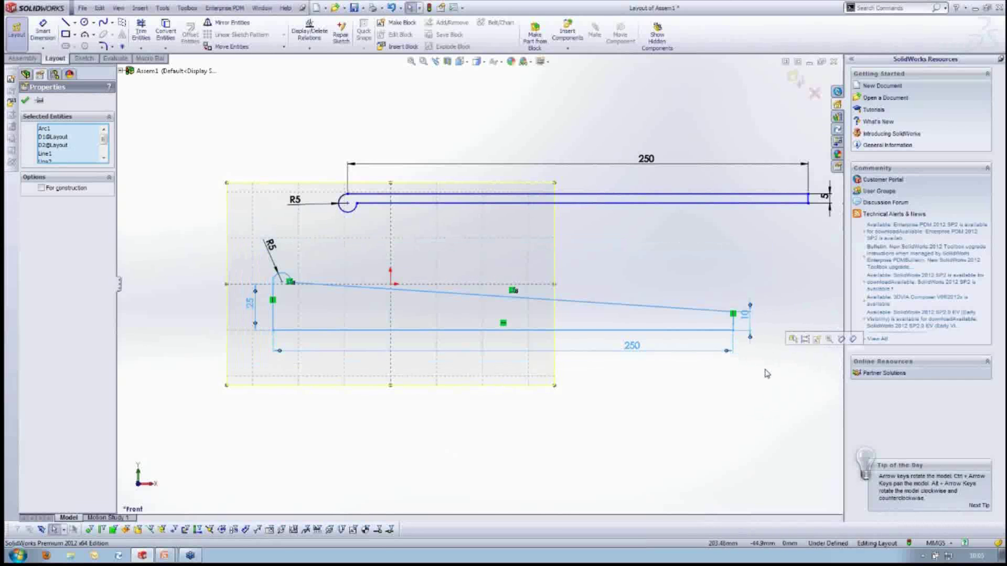
{"action": "left_click", "coordinate": [817, 341]}
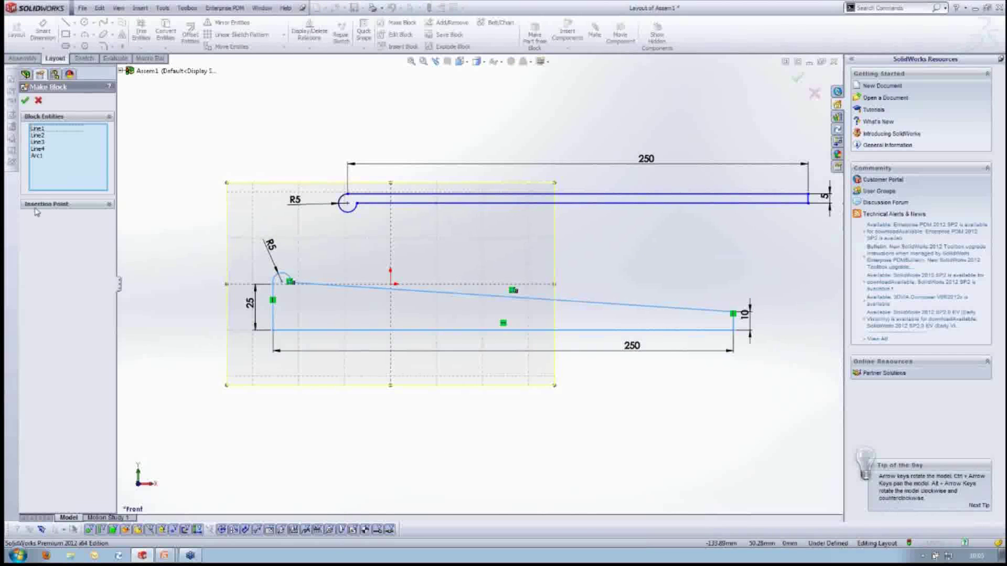
{"action": "left_click", "coordinate": [63, 207]}
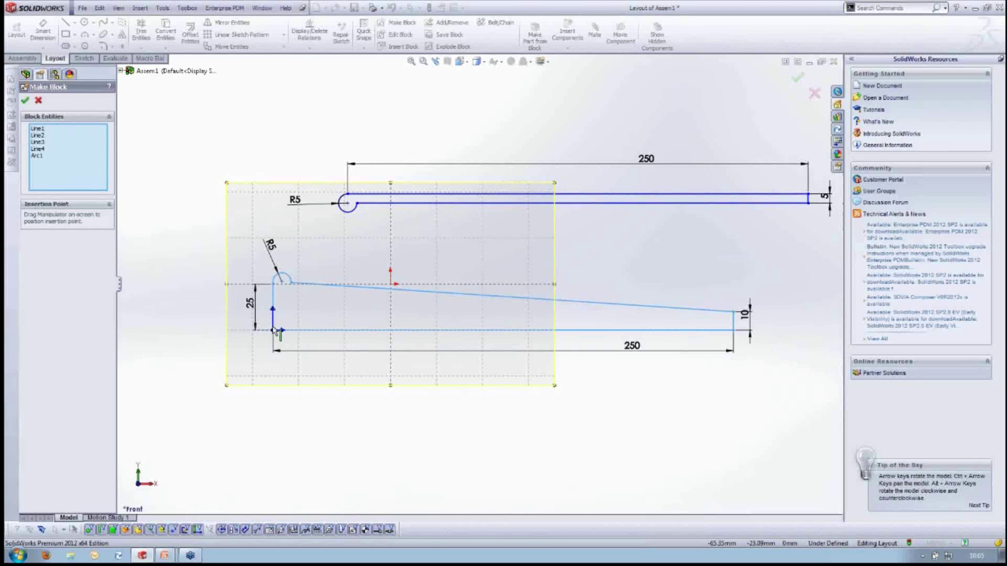
{"action": "left_click", "coordinate": [26, 101]}
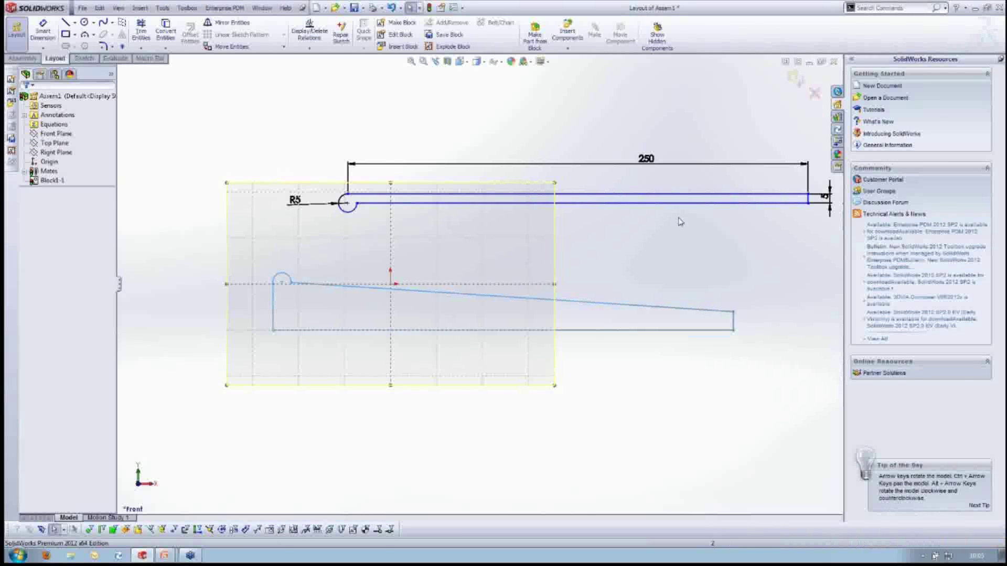
Make the upper slot into Block2 with its insertion point on the R5 arc centre.
{"action": "left_click_drag", "start_coordinate": [278, 175], "coordinate": [831, 227]}
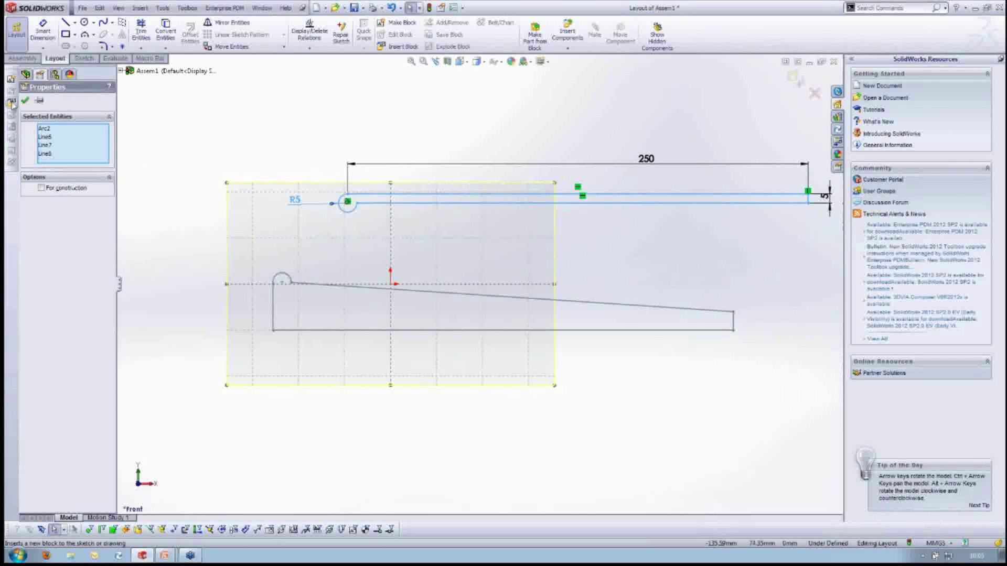
{"action": "left_click", "coordinate": [11, 79]}
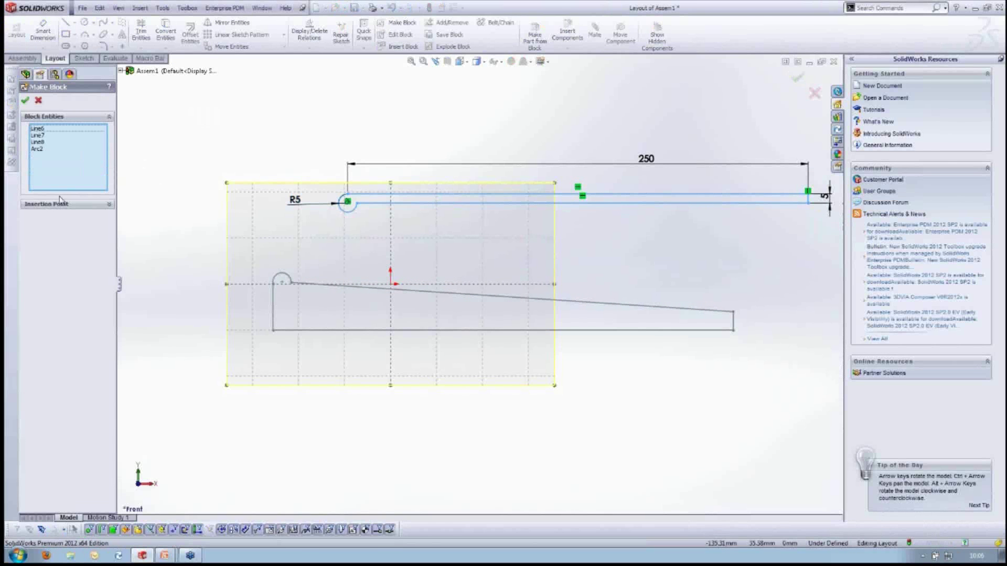
{"action": "left_click", "coordinate": [60, 203]}
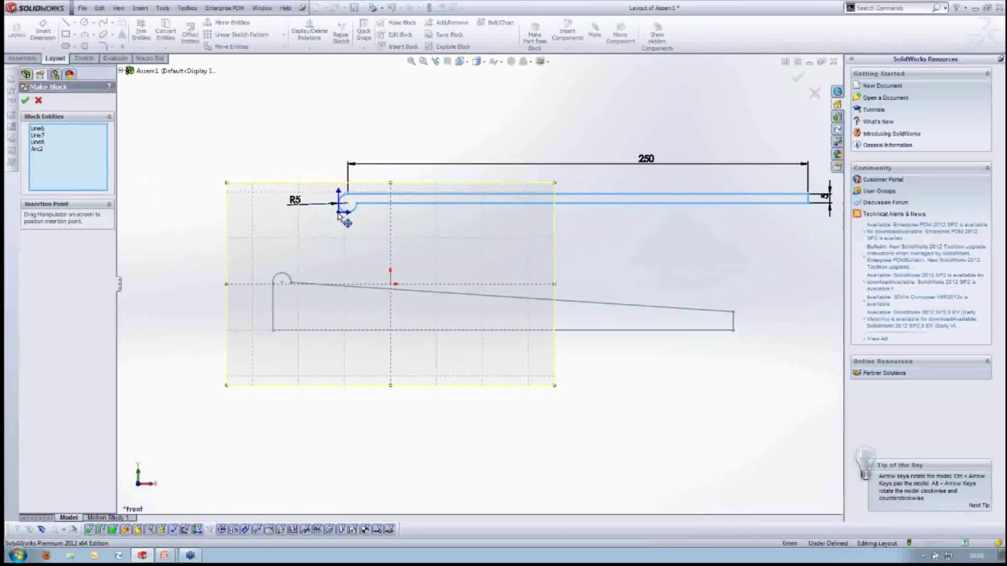
{"action": "mouse_move", "coordinate": [366, 229]}
{"action": "left_mouse_down"}
{"action": "mouse_move", "coordinate": [414, 228]}
{"action": "mouse_move", "coordinate": [358, 214]}
{"action": "left_mouse_up"}
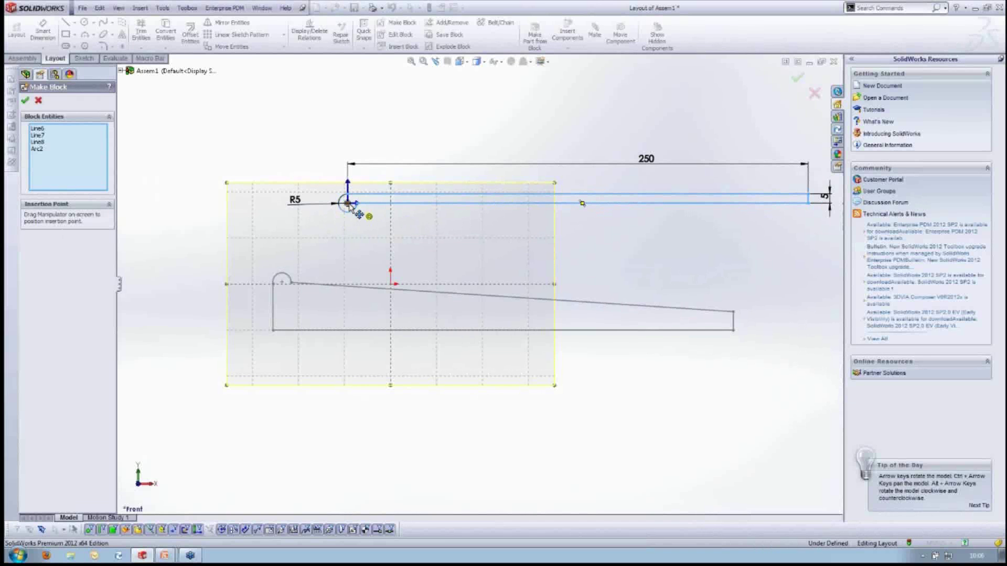
{"action": "left_click", "coordinate": [24, 100]}
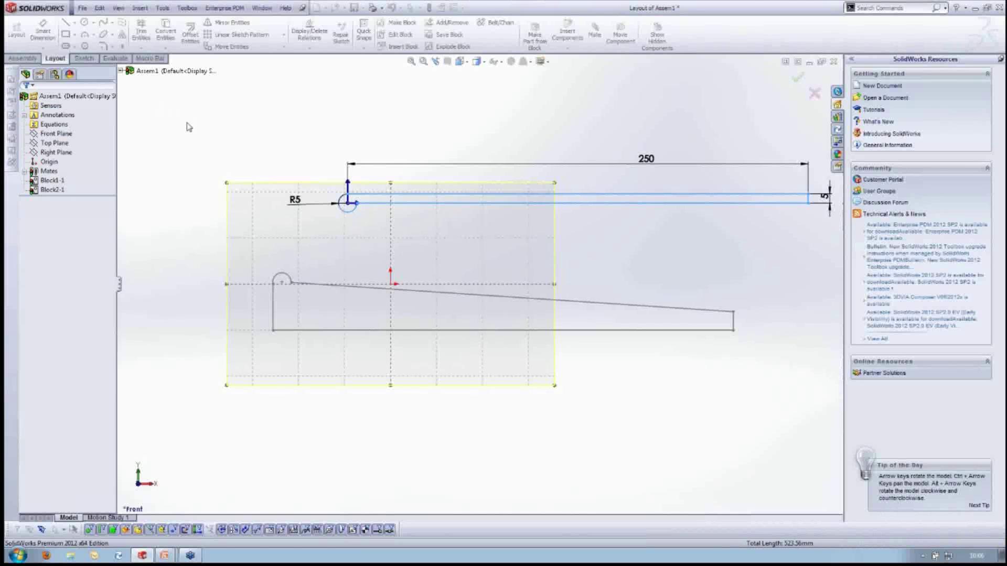
Reposition the wedge block down-left and the slot block upward in the layout.
{"action": "left_click", "coordinate": [250, 135]}
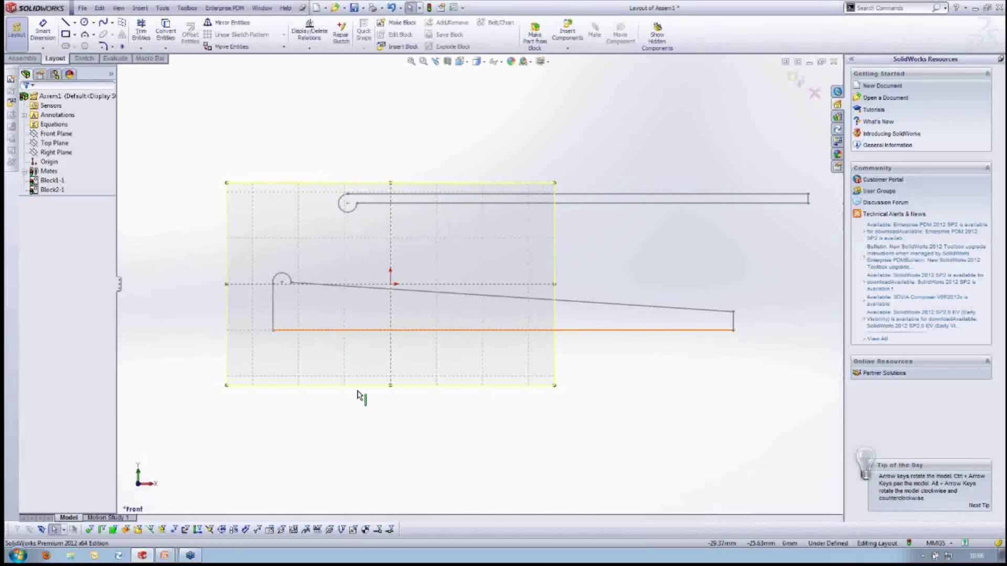
{"action": "mouse_move", "coordinate": [358, 396]}
{"action": "left_mouse_down"}
{"action": "mouse_move", "coordinate": [376, 417]}
{"action": "mouse_move", "coordinate": [248, 361]}
{"action": "left_mouse_up"}
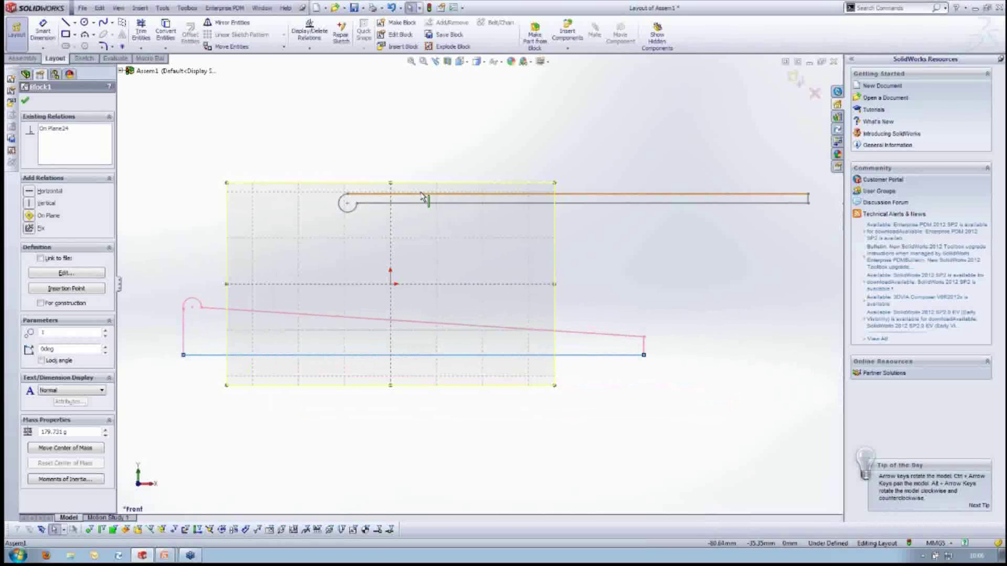
{"action": "mouse_move", "coordinate": [422, 197]}
{"action": "left_mouse_down"}
{"action": "mouse_move", "coordinate": [442, 209]}
{"action": "mouse_move", "coordinate": [439, 101]}
{"action": "mouse_move", "coordinate": [418, 162]}
{"action": "mouse_move", "coordinate": [454, 159]}
{"action": "left_mouse_up"}
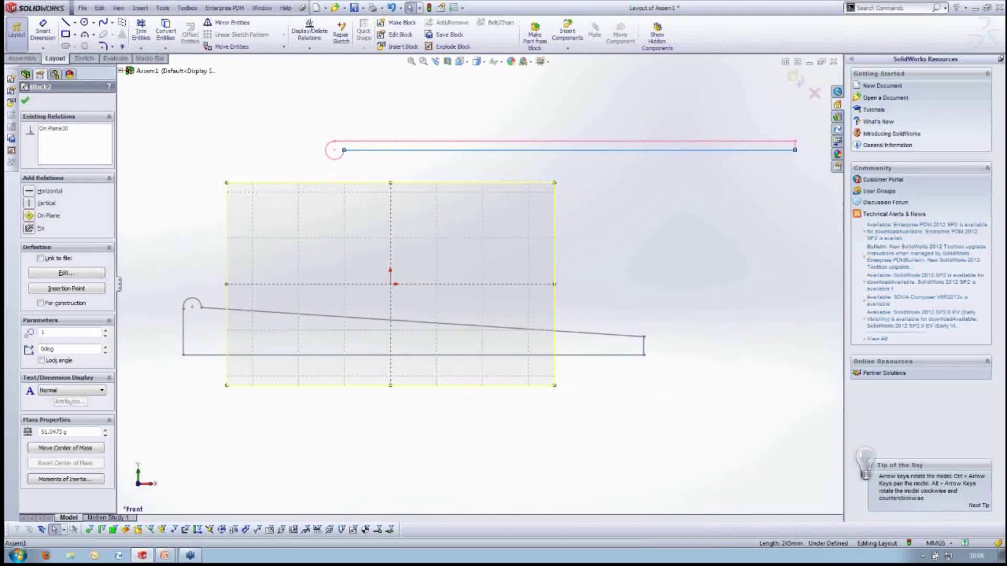
{"action": "left_click", "coordinate": [417, 321]}
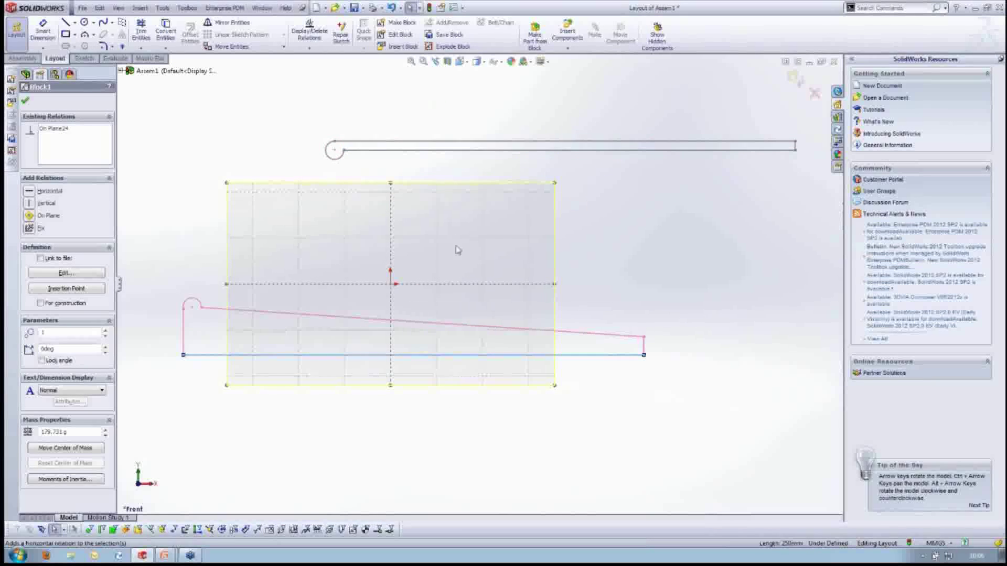
{"action": "left_click", "coordinate": [455, 249]}
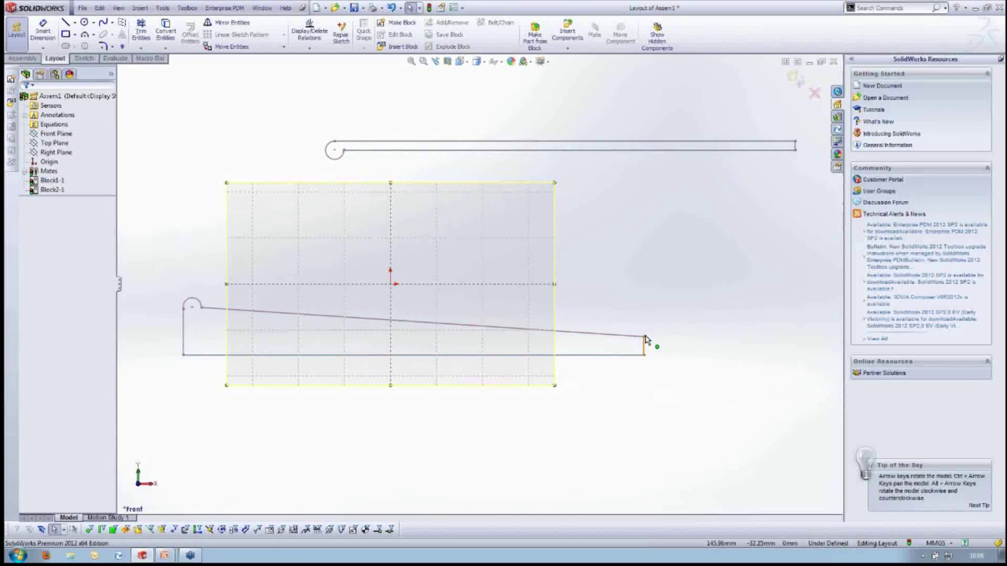
{"action": "left_click_drag", "start_coordinate": [644, 337], "coordinate": [682, 303]}
{"action": "left_click", "coordinate": [660, 235]}
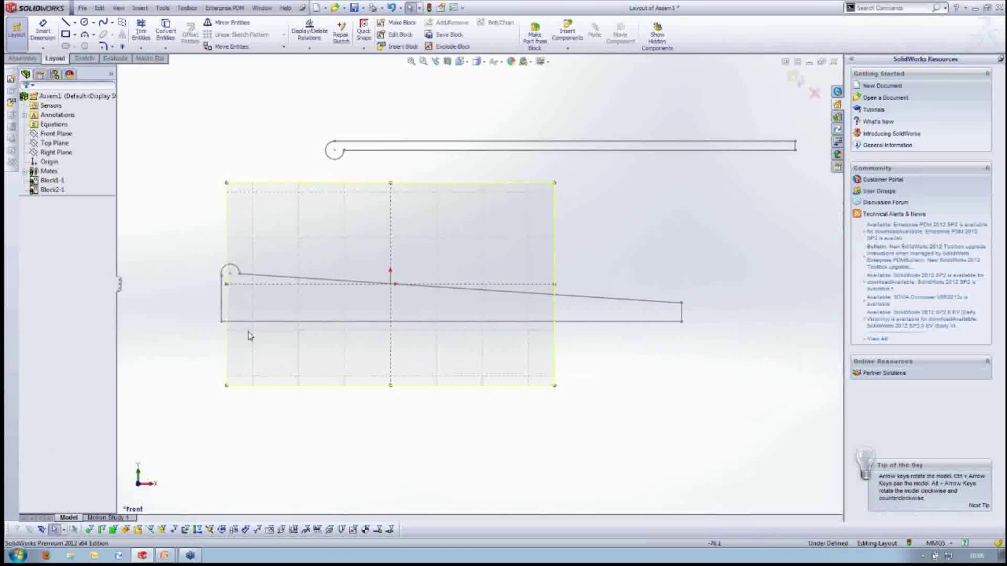
Make the base block's corner coincident with the sketch origin.
{"action": "left_click", "coordinate": [394, 286]}
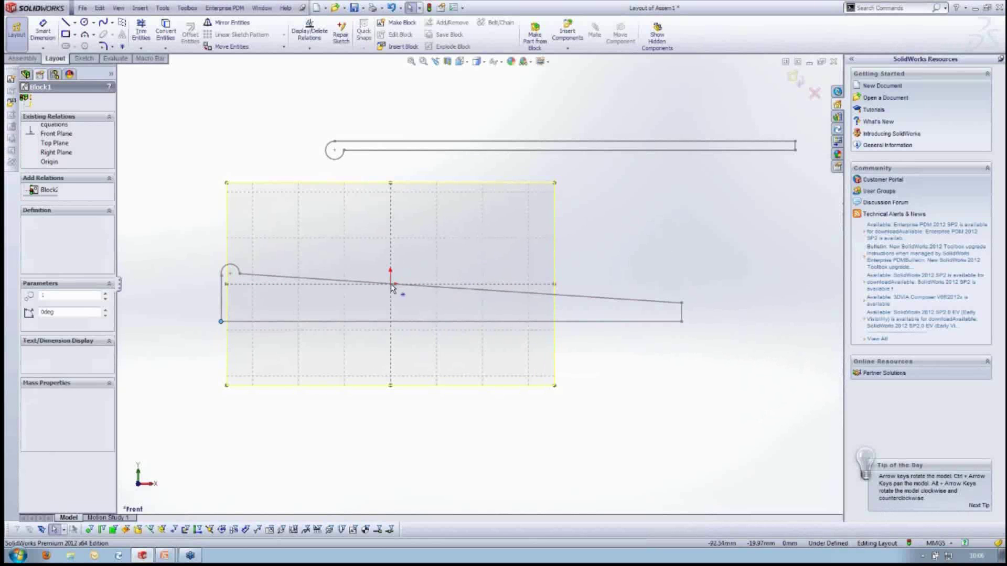
{"action": "left_click", "coordinate": [390, 284]}
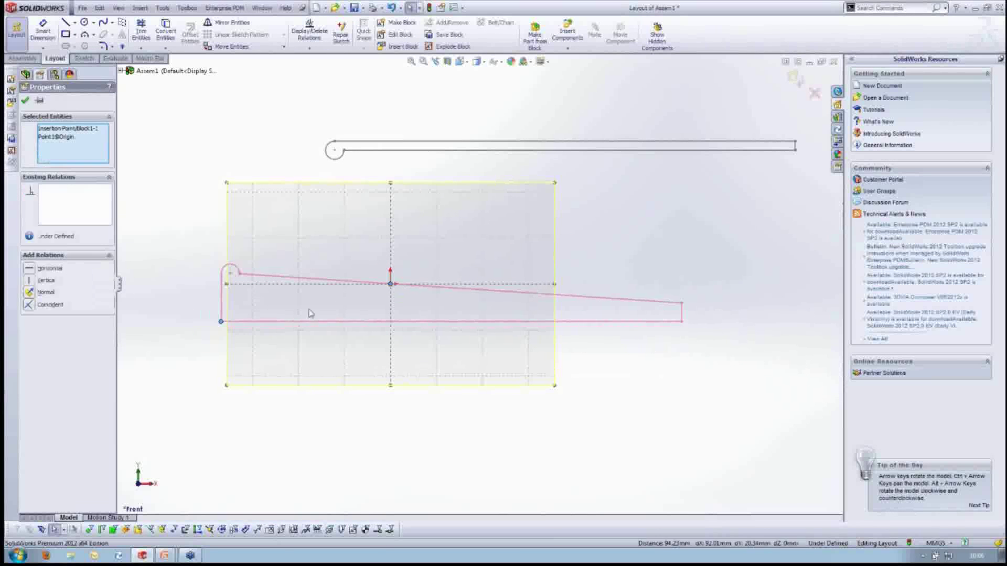
{"action": "left_click", "coordinate": [36, 300]}
{"action": "left_click", "coordinate": [430, 282]}
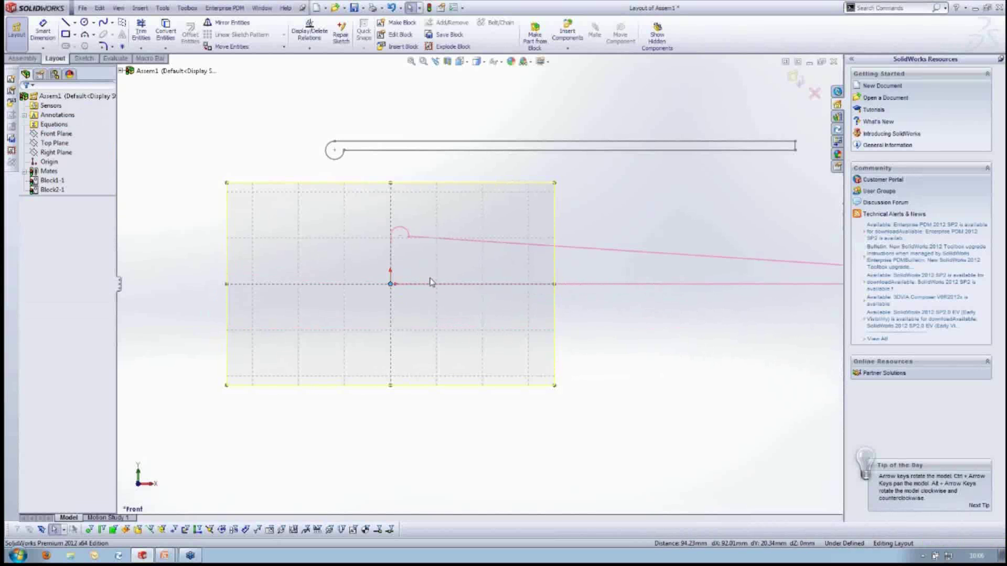
Make the arm block's pivot coincident with the base block's hinge point, then fit the view.
{"action": "left_click", "coordinate": [476, 240]}
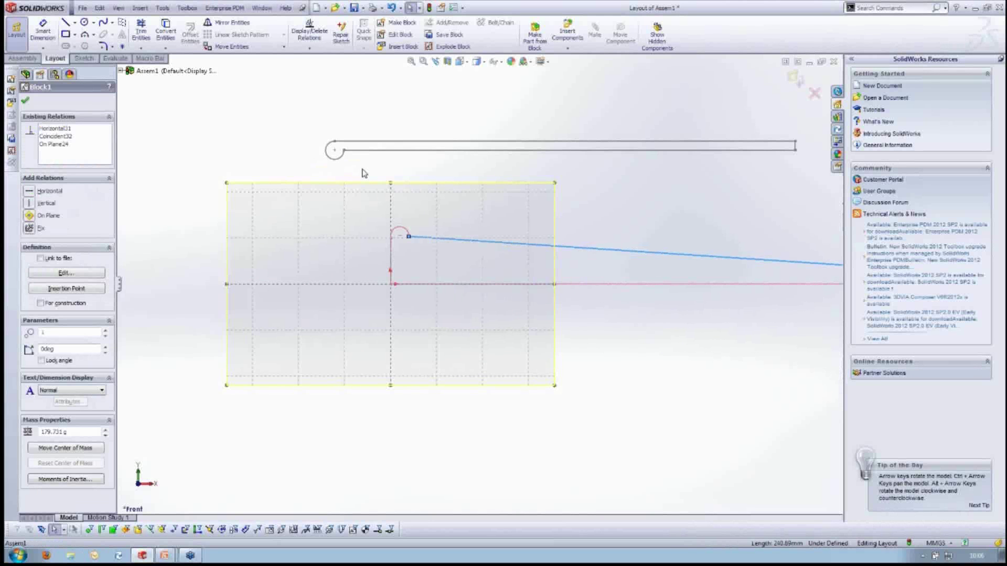
{"action": "left_click", "coordinate": [364, 151]}
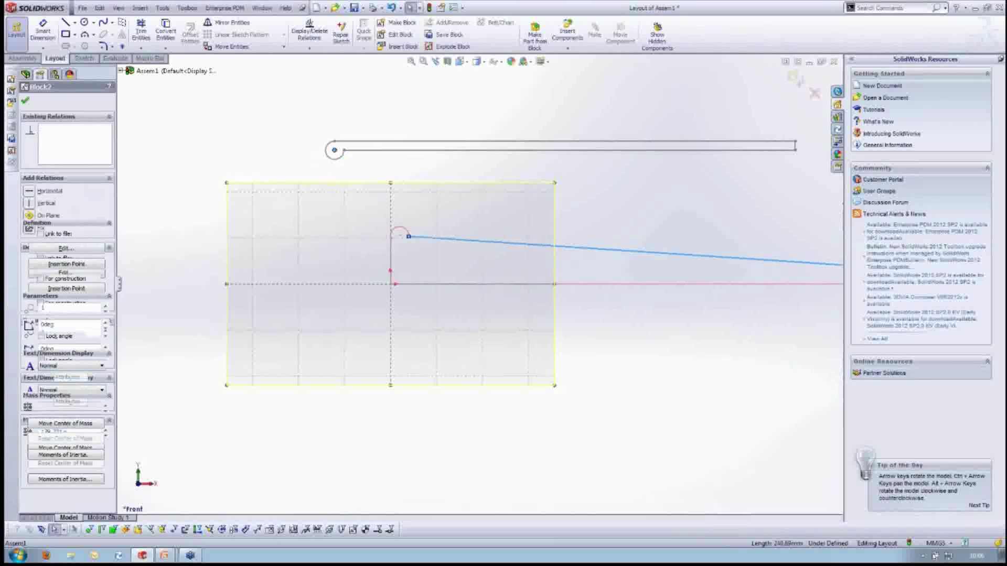
{"action": "left_click", "coordinate": [400, 235], "text": "ctrl"}
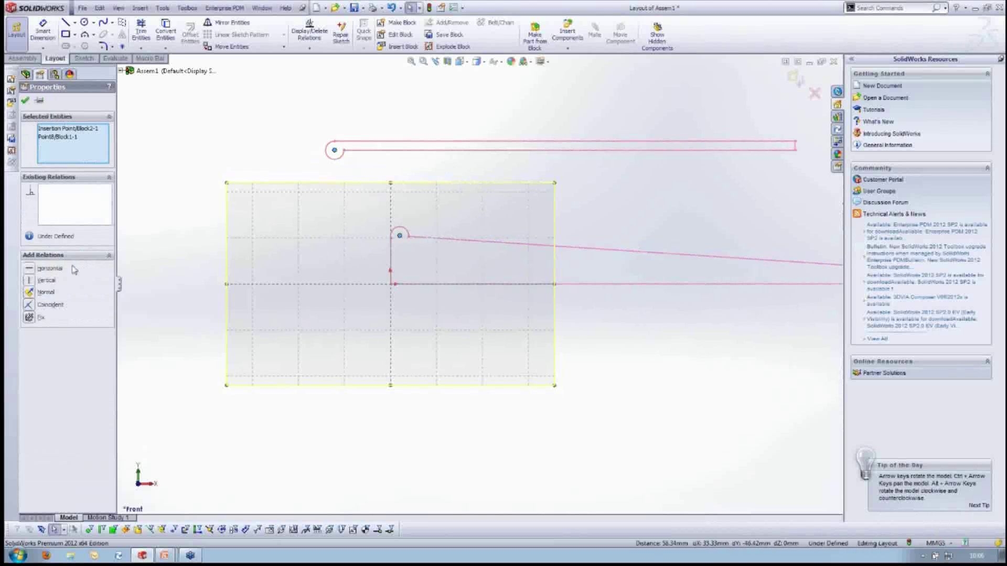
{"action": "left_click", "coordinate": [30, 305]}
{"action": "left_click", "coordinate": [826, 174]}
{"action": "key", "text": "f"}
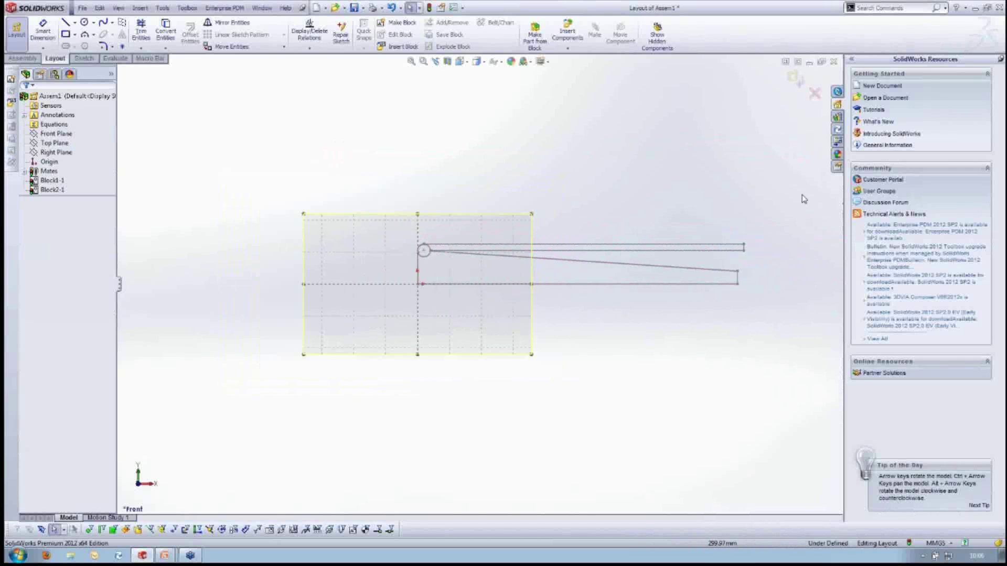
{"action": "scroll", "coordinate": [734, 244], "scroll_direction": "down", "scroll_amount": 2}
{"action": "scroll", "coordinate": [733, 244], "scroll_direction": "down", "scroll_amount": 1}
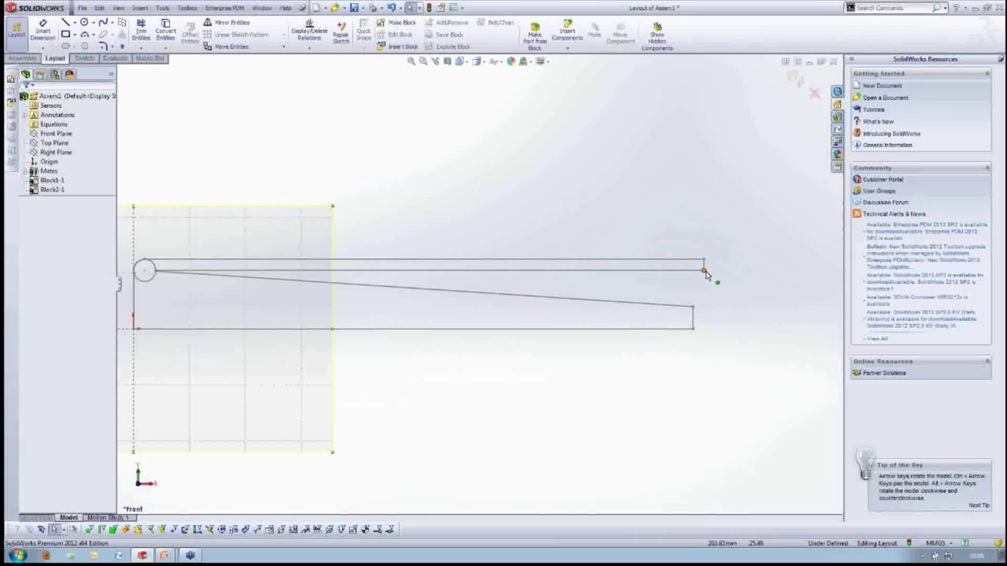
{"action": "left_click", "coordinate": [706, 270]}
Swing the arm block up about its pivot to a wider angle and exit the layout.
{"action": "mouse_move", "coordinate": [570, 121]}
{"action": "left_mouse_down"}
{"action": "mouse_move", "coordinate": [636, 196]}
{"action": "mouse_move", "coordinate": [616, 209]}
{"action": "mouse_move", "coordinate": [560, 169]}
{"action": "mouse_move", "coordinate": [606, 292]}
{"action": "mouse_move", "coordinate": [575, 260]}
{"action": "mouse_move", "coordinate": [534, 158]}
{"action": "mouse_move", "coordinate": [586, 217]}
{"action": "mouse_move", "coordinate": [593, 288]}
{"action": "mouse_move", "coordinate": [621, 301]}
{"action": "left_mouse_up"}
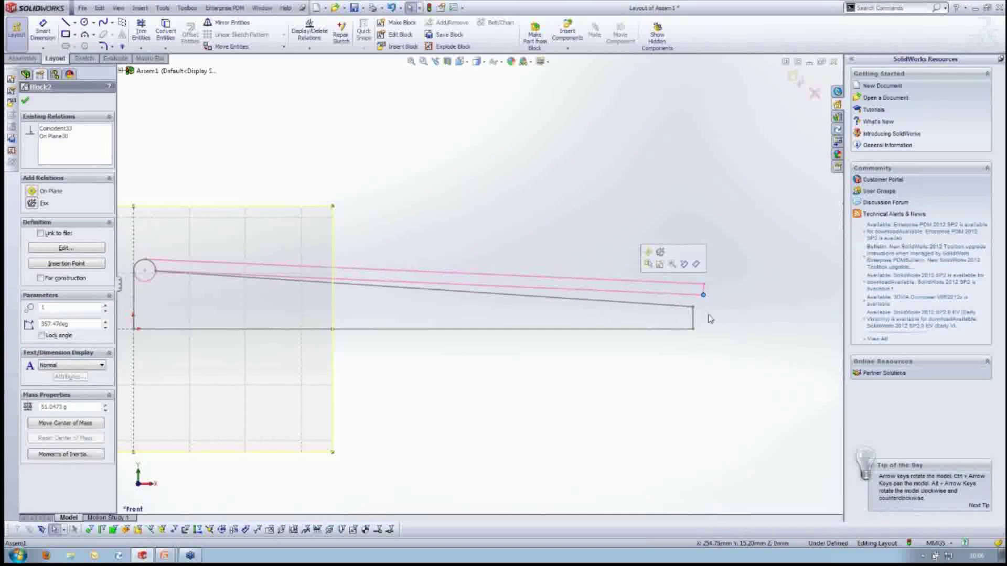
{"action": "left_click_drag", "start_coordinate": [679, 293], "coordinate": [665, 162]}
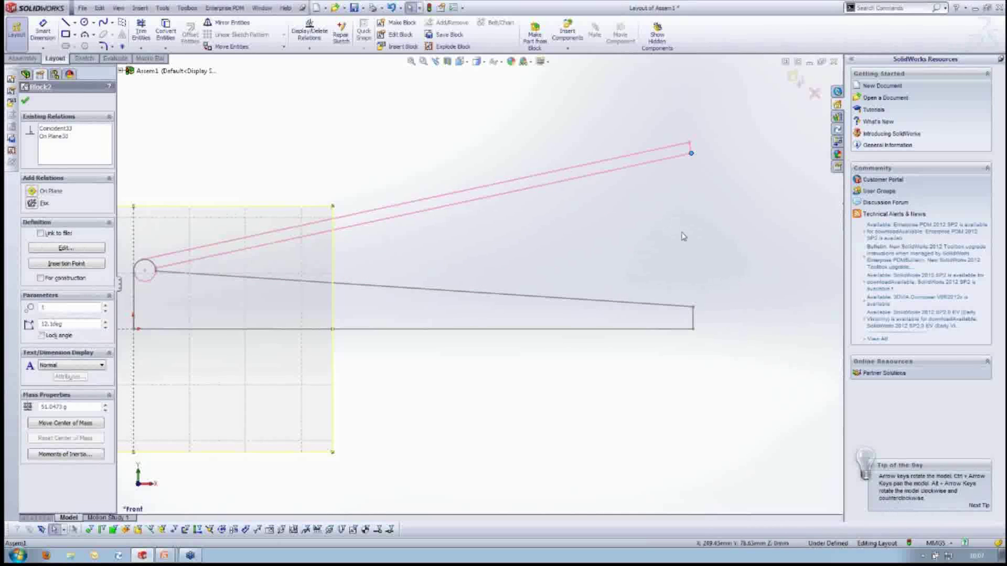
{"action": "key", "text": "Return"}
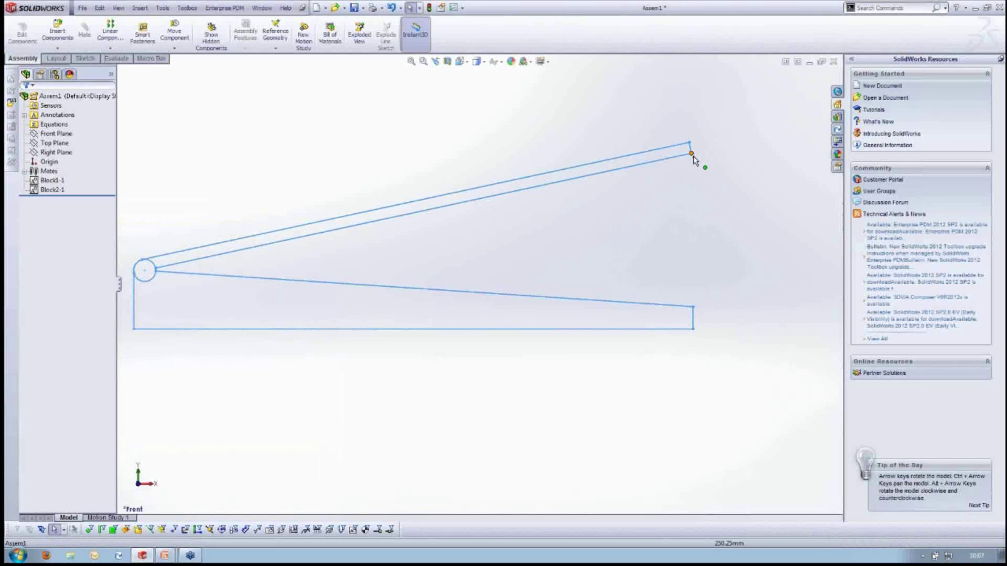
{"action": "mouse_move", "coordinate": [692, 154]}
{"action": "left_mouse_down"}
{"action": "mouse_move", "coordinate": [681, 149]}
{"action": "mouse_move", "coordinate": [686, 136]}
{"action": "left_mouse_up"}
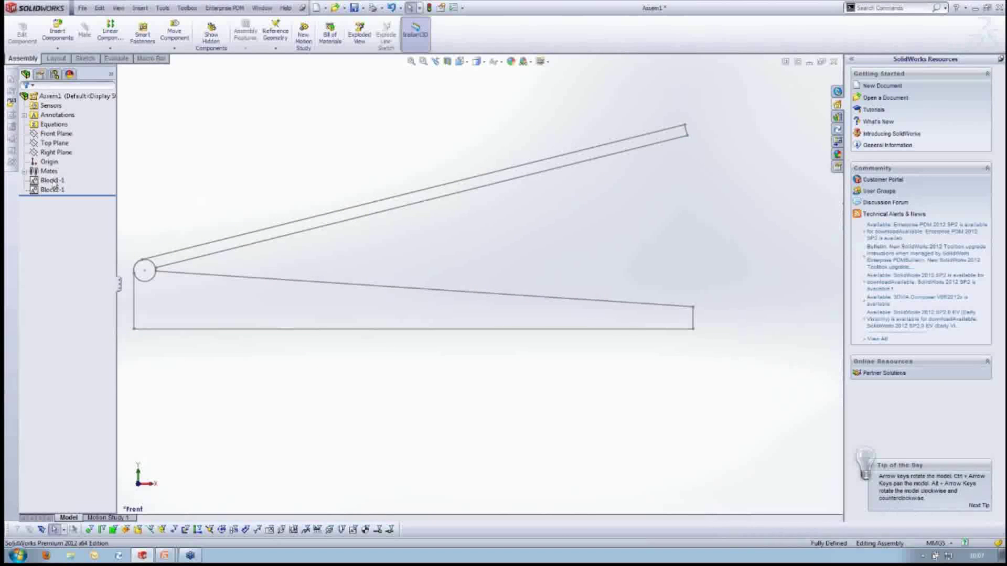
{"action": "left_click", "coordinate": [48, 181]}
Make a part from the base block and start editing that part.
{"action": "right_click", "coordinate": [49, 180]}
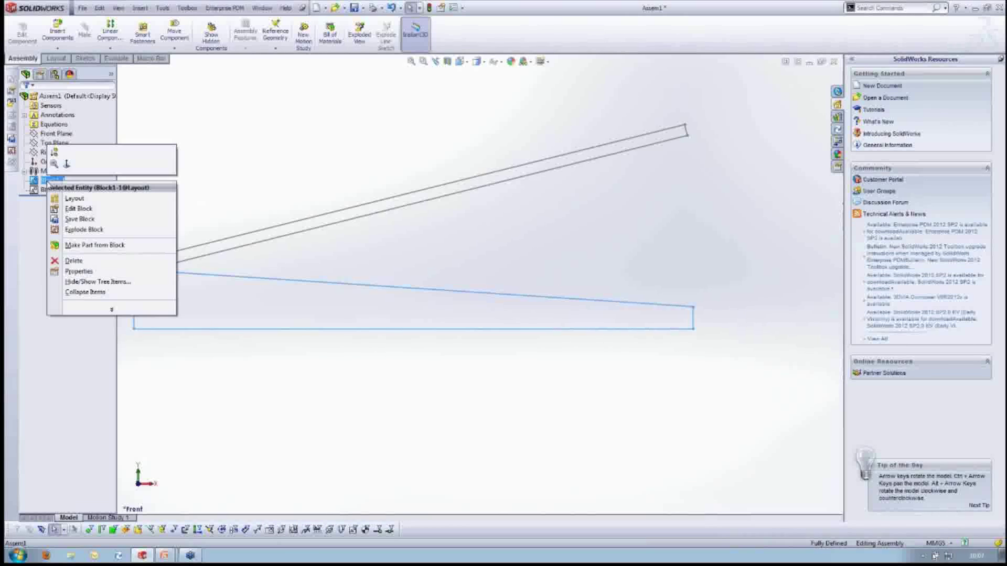
{"action": "left_click", "coordinate": [66, 245]}
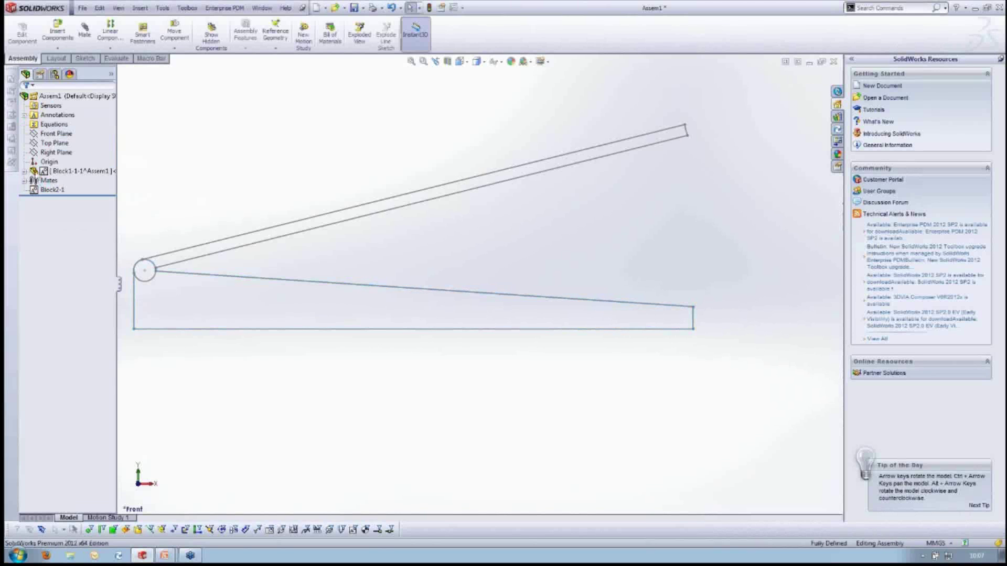
{"action": "right_click", "coordinate": [37, 171]}
{"action": "left_click", "coordinate": [58, 169]}
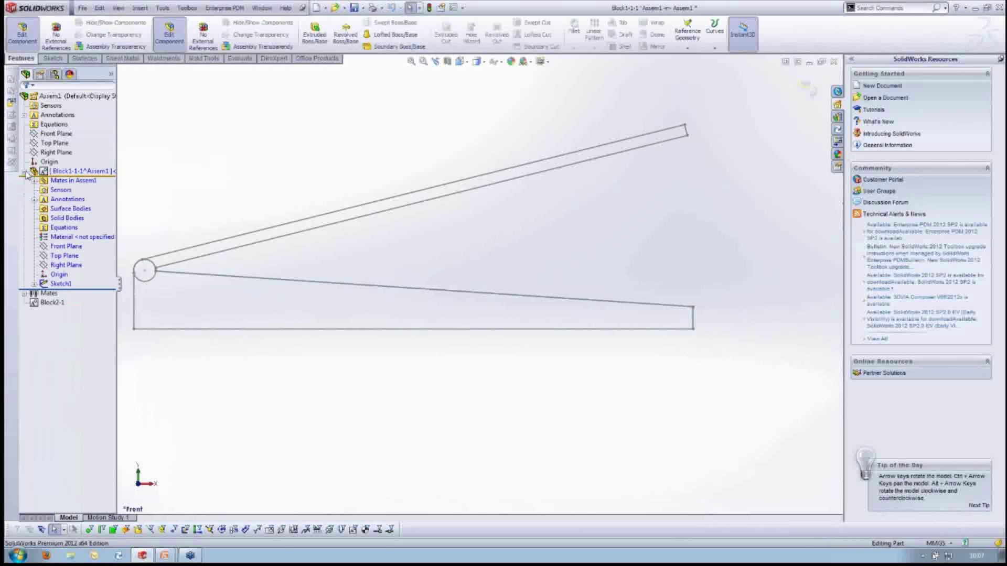
{"action": "left_click", "coordinate": [57, 284]}
{"action": "left_click", "coordinate": [34, 284]}
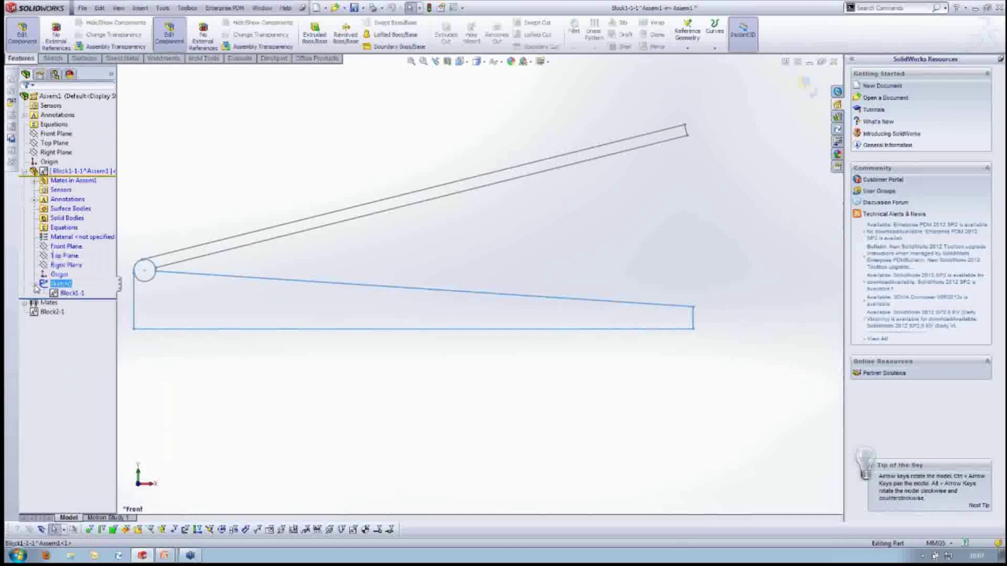
{"action": "left_click", "coordinate": [34, 284]}
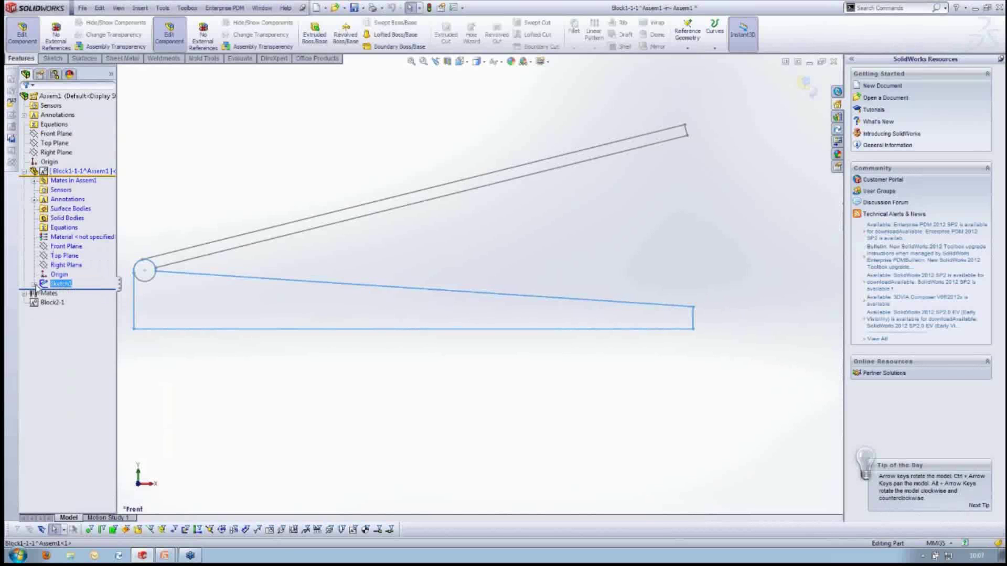
Extrude the base profile Mid Plane to 250 mm from the sketch plane.
{"action": "left_click", "coordinate": [306, 24]}
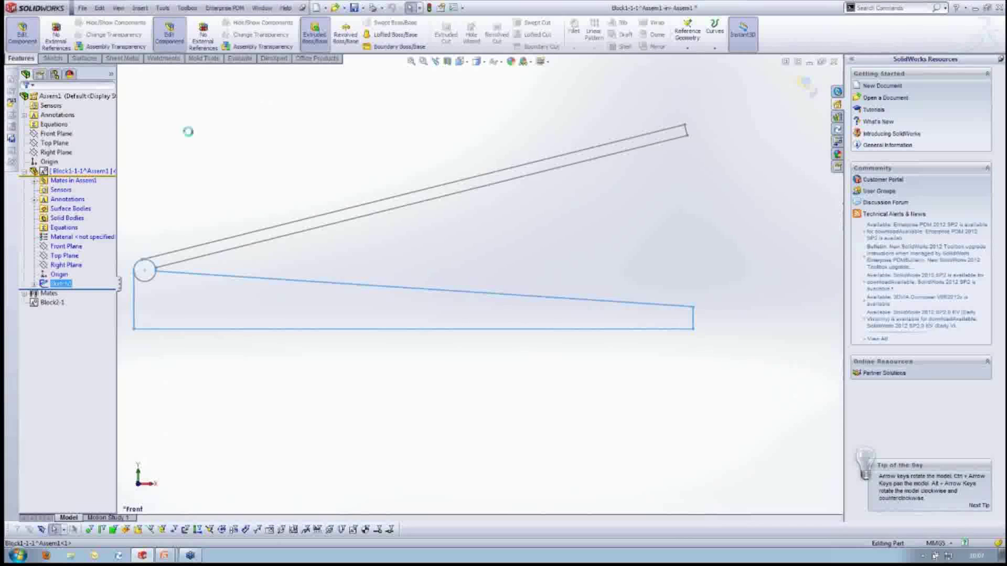
{"action": "left_click", "coordinate": [74, 130]}
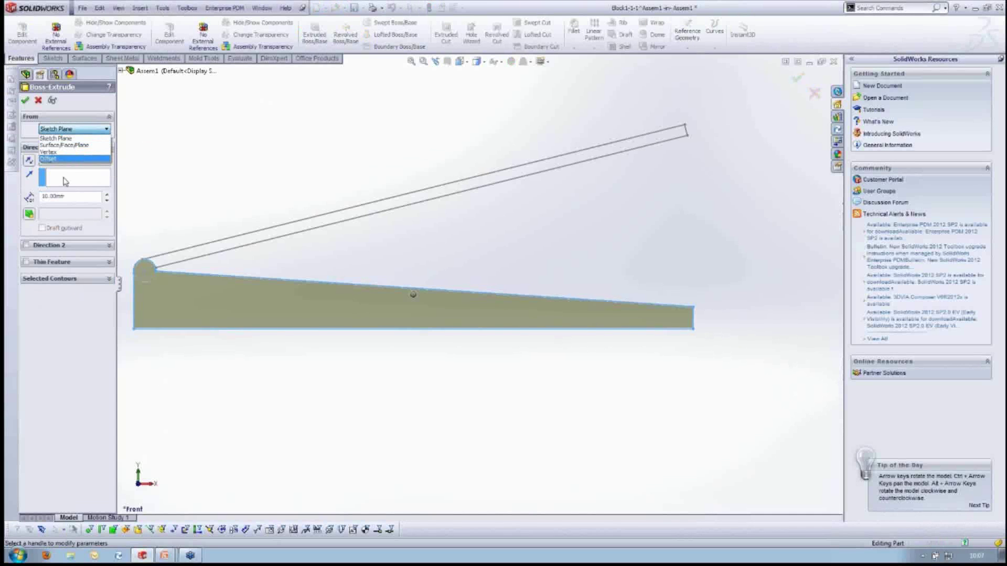
{"action": "left_click", "coordinate": [30, 185]}
{"action": "left_click", "coordinate": [74, 160]}
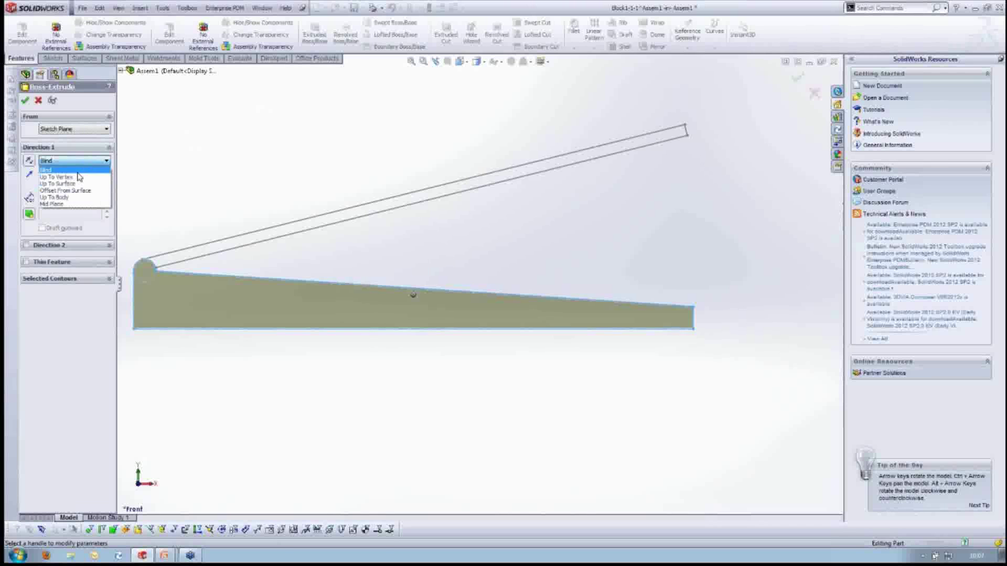
{"action": "left_click", "coordinate": [77, 201]}
{"action": "type", "text": "250.00mm"}
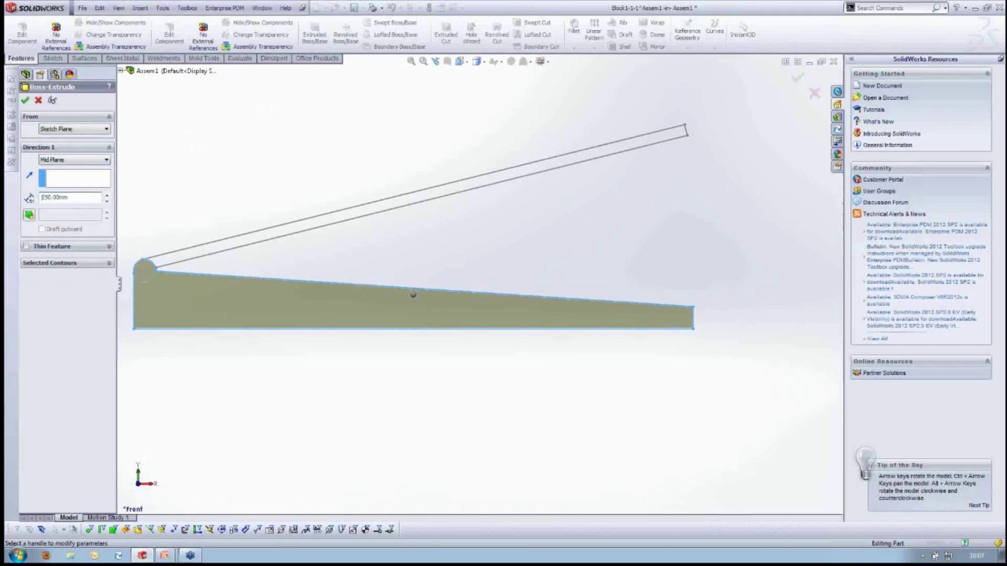
{"action": "key", "text": "Return"}
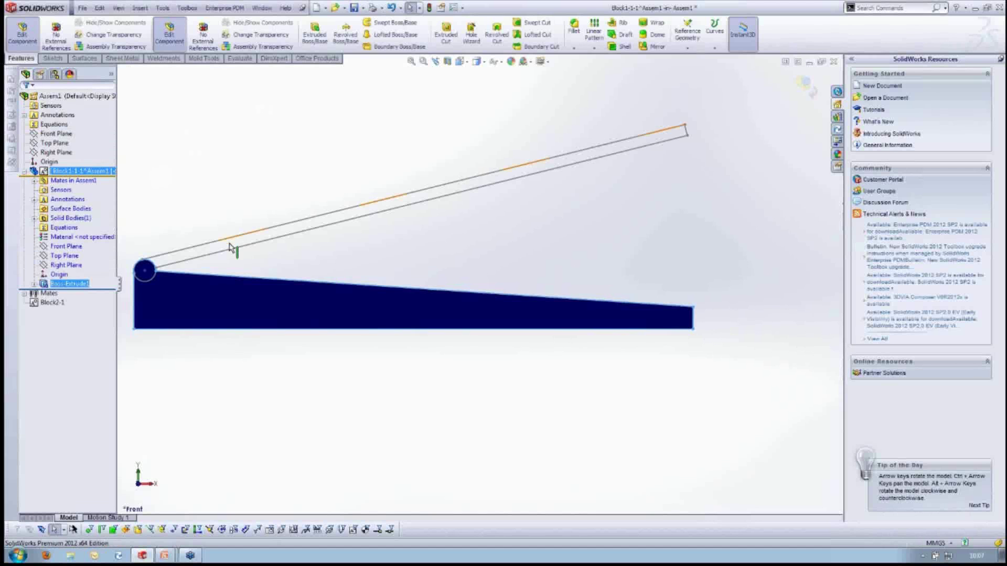
Stop editing the base part and make a new part from the arm block.
{"action": "right_click", "coordinate": [48, 283]}
{"action": "left_click", "coordinate": [57, 320]}
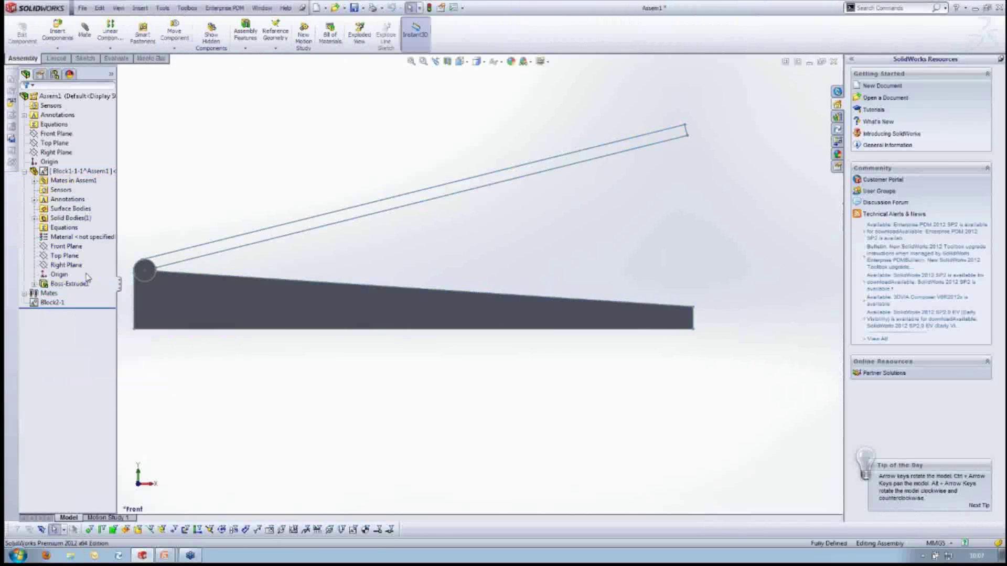
{"action": "right_click", "coordinate": [51, 302]}
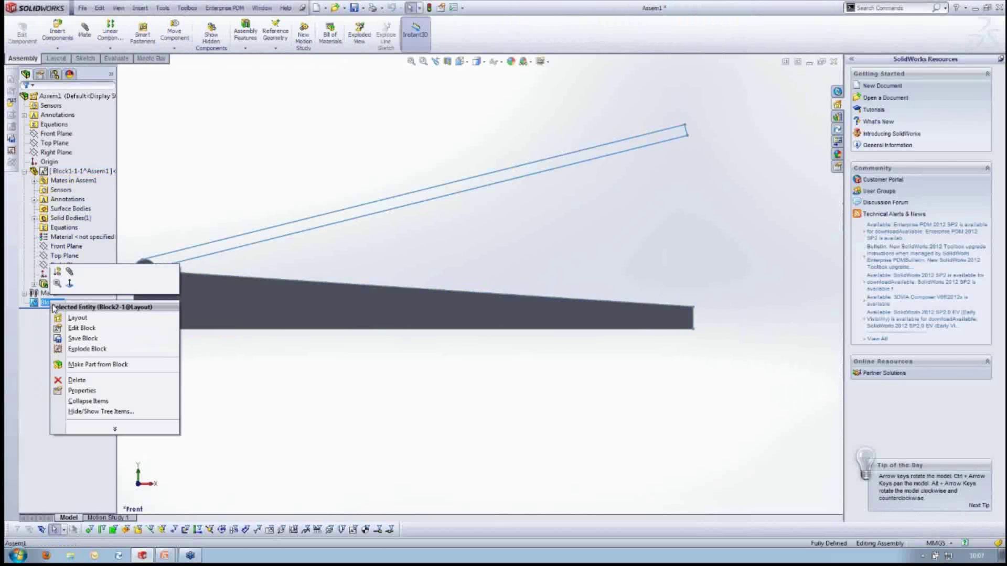
{"action": "left_click", "coordinate": [87, 364]}
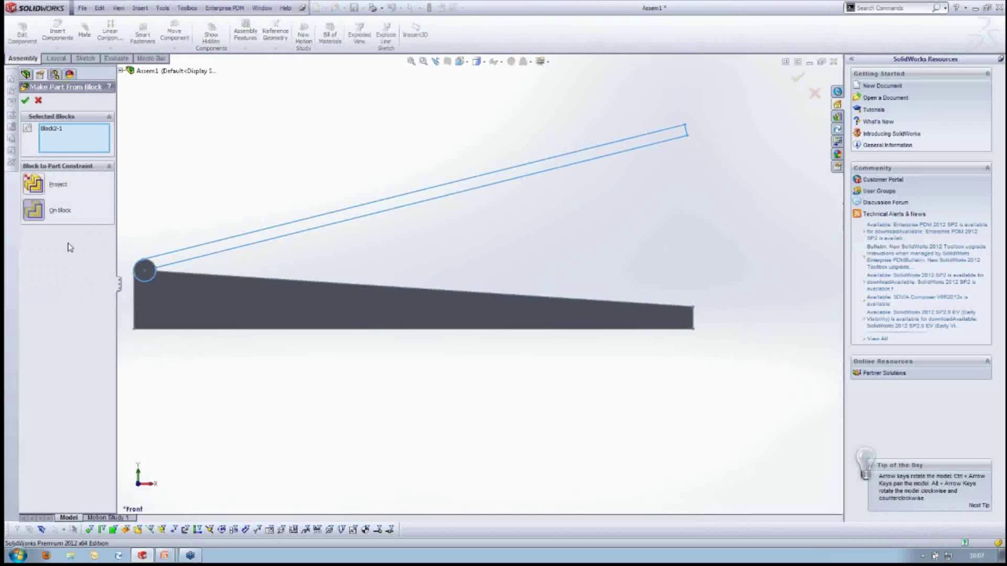
{"action": "left_click", "coordinate": [25, 100]}
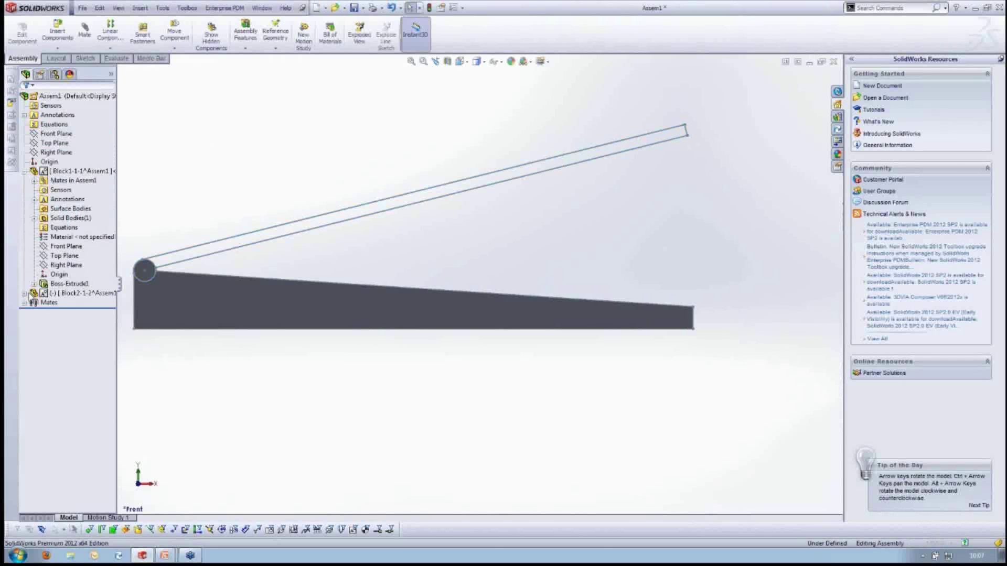
{"action": "left_click", "coordinate": [25, 294]}
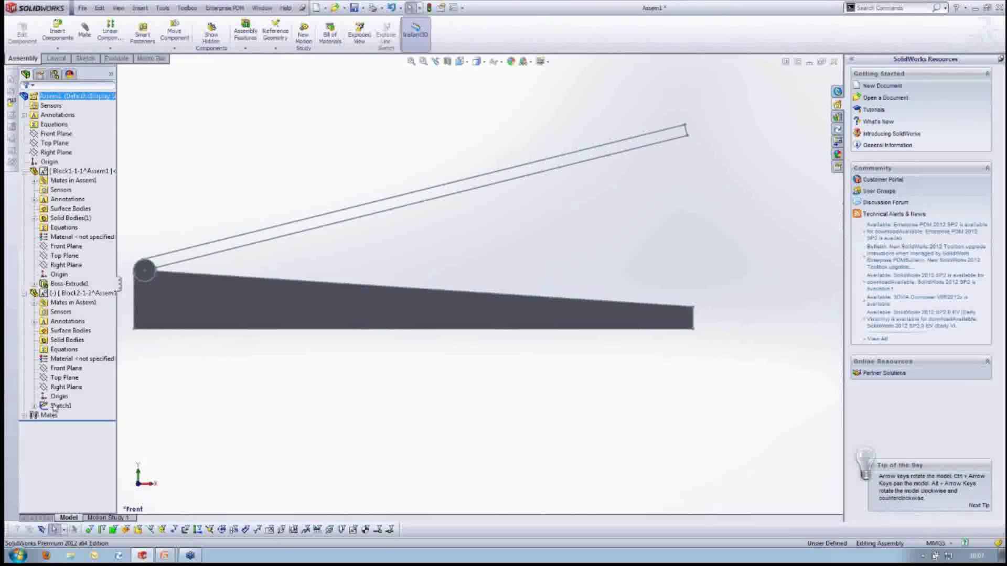
Edit the arm part and extrude it Mid Plane into a solid plate.
{"action": "right_click", "coordinate": [63, 297]}
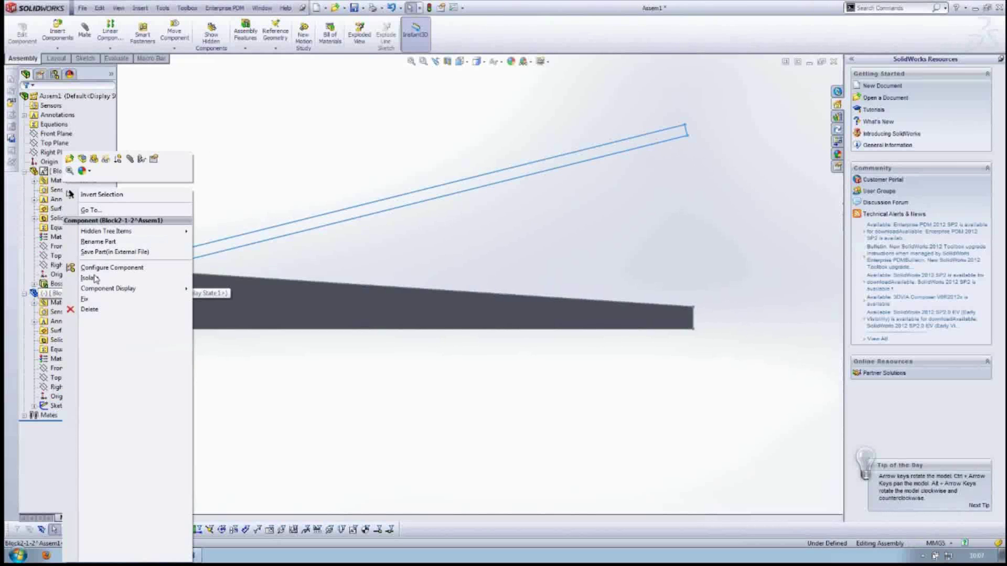
{"action": "left_click", "coordinate": [82, 159]}
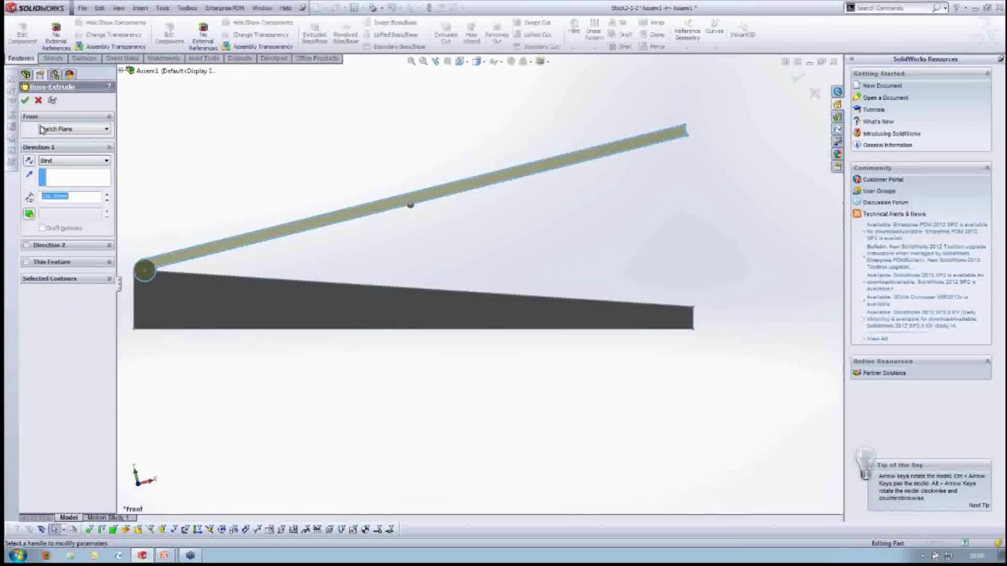
{"action": "left_click", "coordinate": [66, 160]}
{"action": "left_click", "coordinate": [52, 204]}
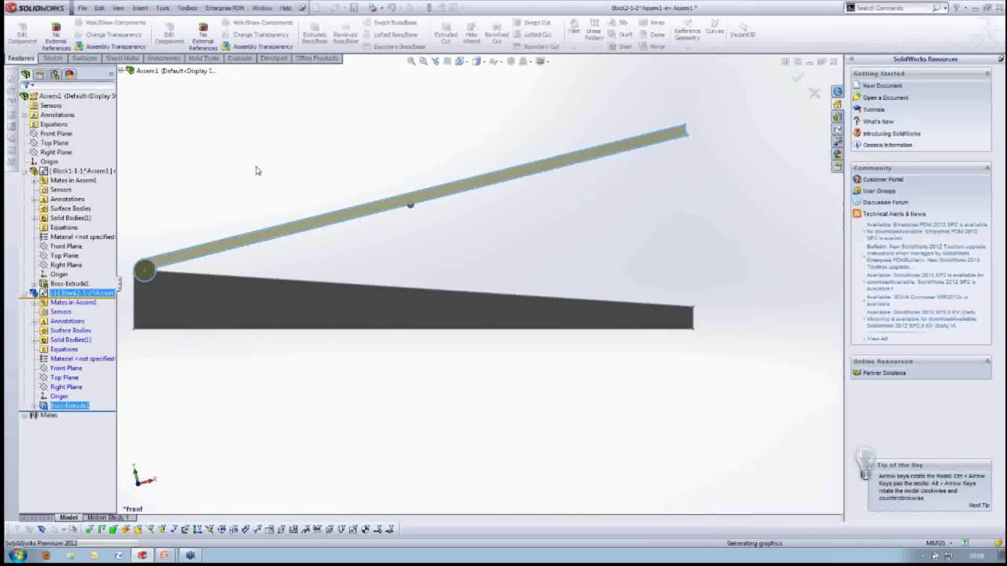
{"action": "middle_click_drag", "start_coordinate": [245, 162], "coordinate": [274, 198]}
{"action": "left_click", "coordinate": [292, 207]}
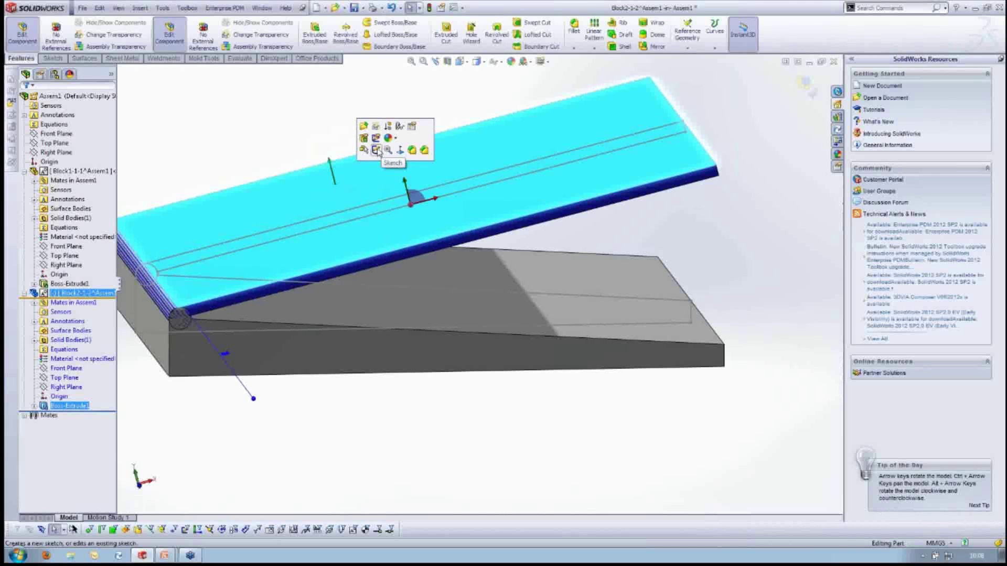
Start a sketch on the top face and draw two corner rectangles, one above the other.
{"action": "left_click", "coordinate": [376, 150]}
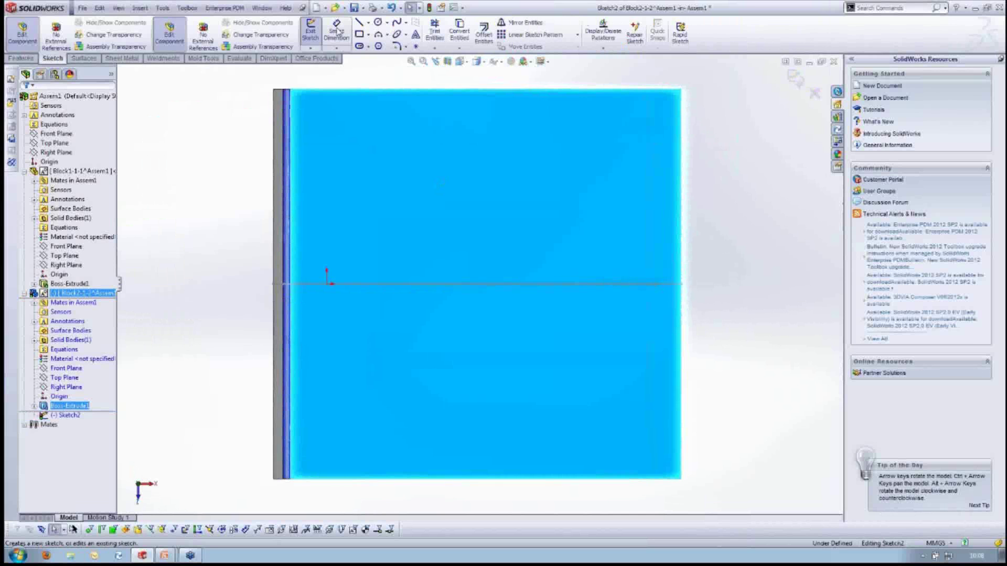
{"action": "left_click", "coordinate": [359, 34]}
{"action": "left_click", "coordinate": [247, 120]}
{"action": "left_click", "coordinate": [267, 226]}
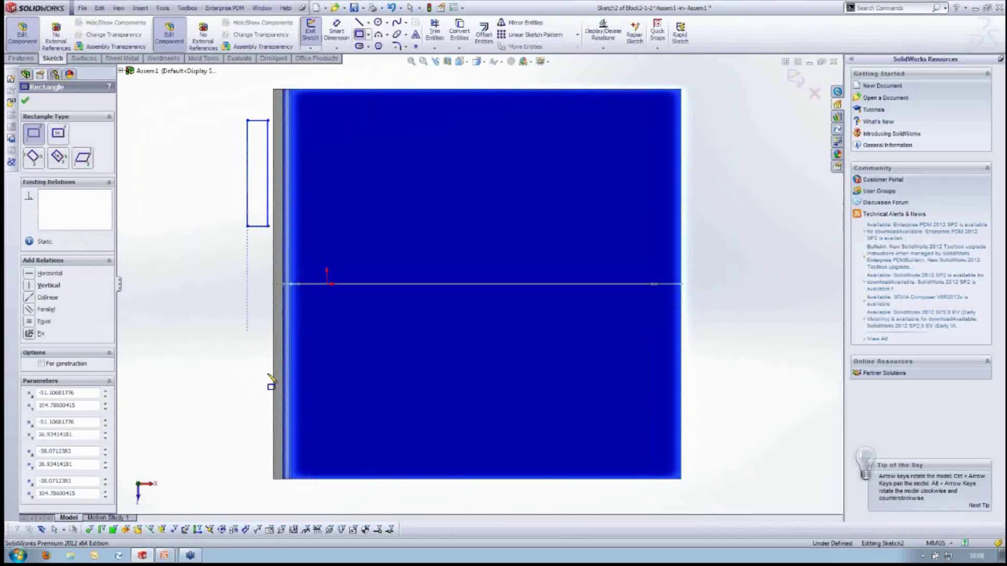
{"action": "left_click", "coordinate": [247, 331]}
{"action": "left_click", "coordinate": [267, 453]}
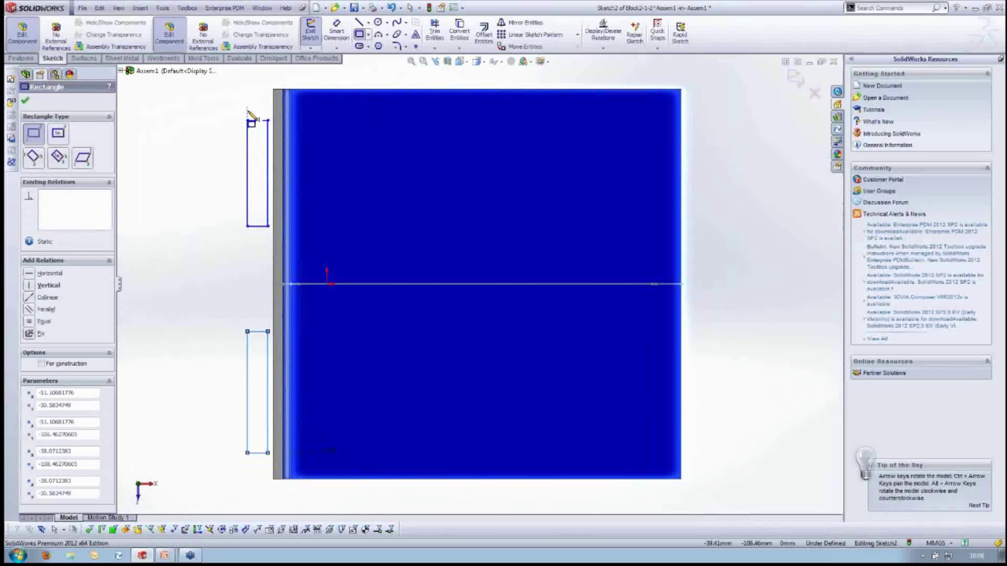
Dimension the upper rectangle 70 tall and 15 wide.
{"action": "key", "text": "s"}
{"action": "left_click", "coordinate": [279, 117]}
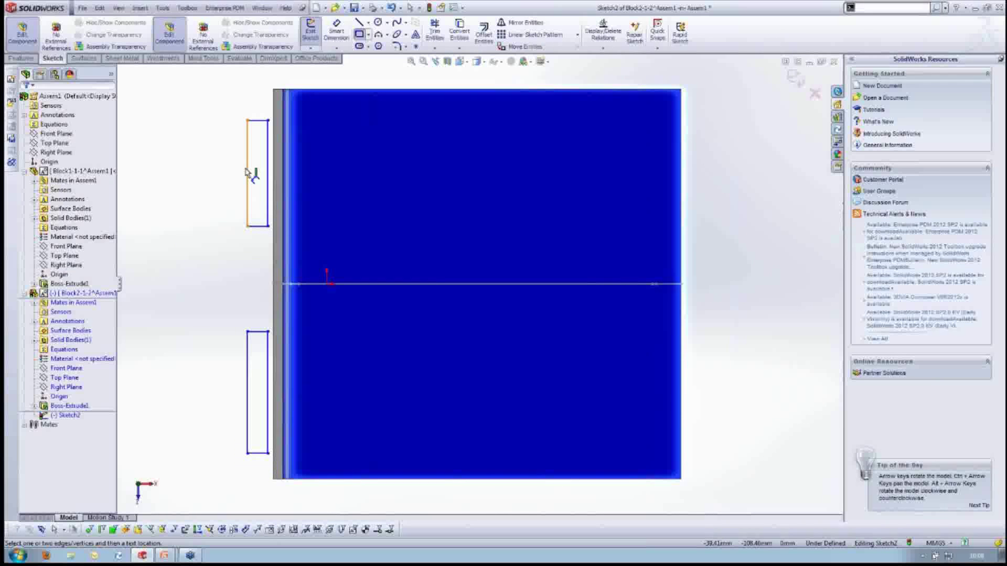
{"action": "left_click", "coordinate": [245, 173]}
{"action": "left_click", "coordinate": [226, 173]}
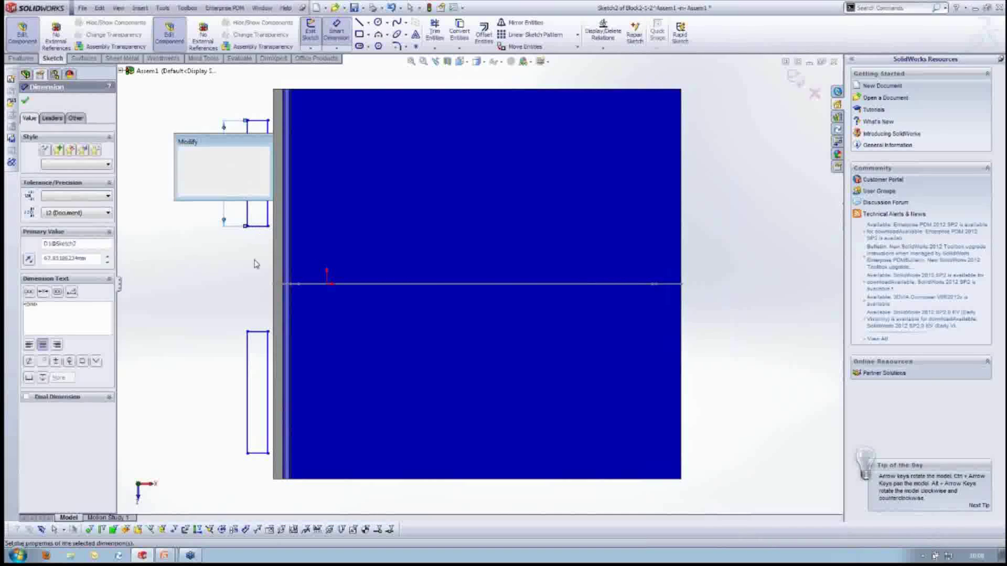
{"action": "type", "text": "70"}
{"action": "key", "text": "Return"}
{"action": "left_click", "coordinate": [260, 227]}
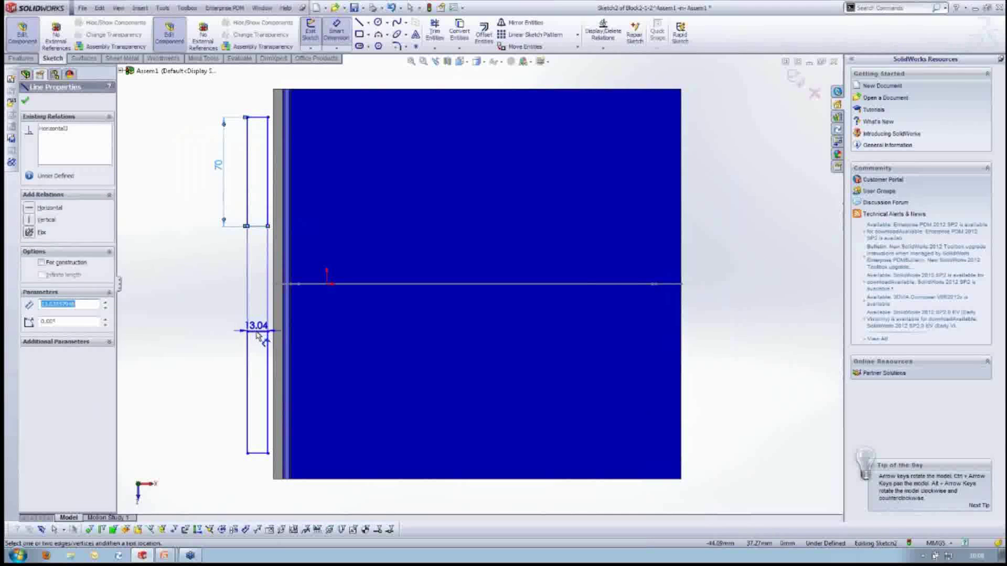
{"action": "left_click", "coordinate": [242, 293]}
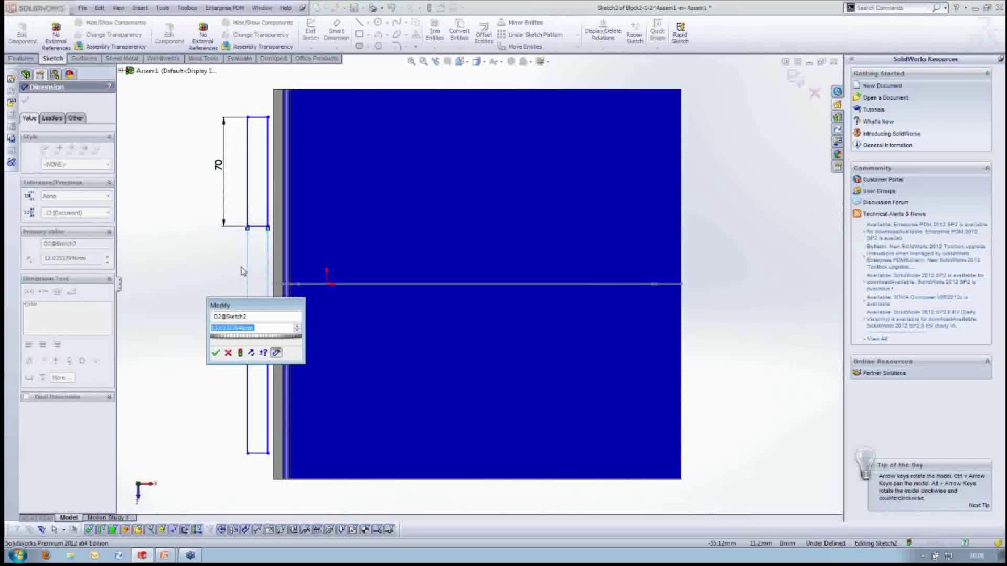
{"action": "type", "text": "15"}
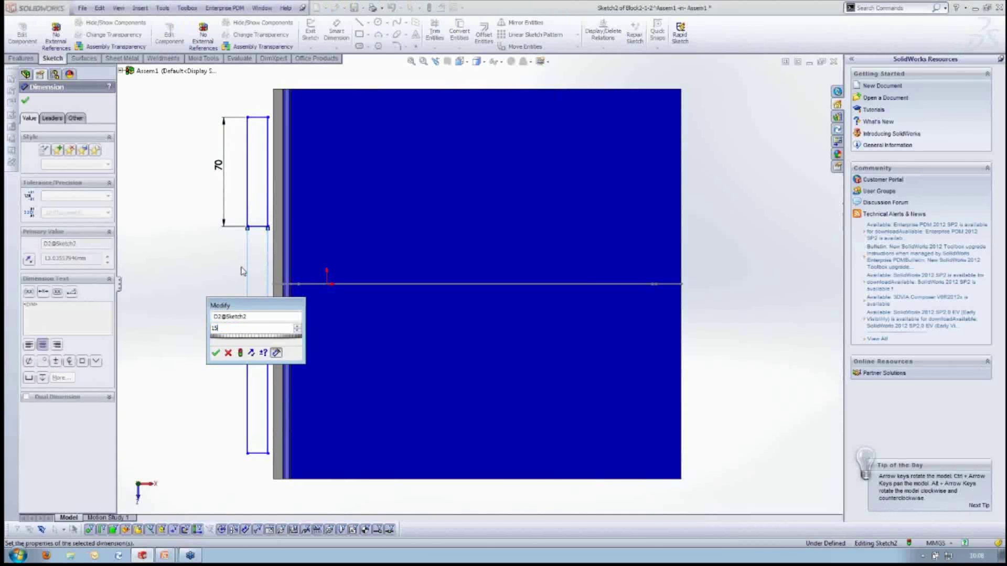
{"action": "key", "text": "Return"}
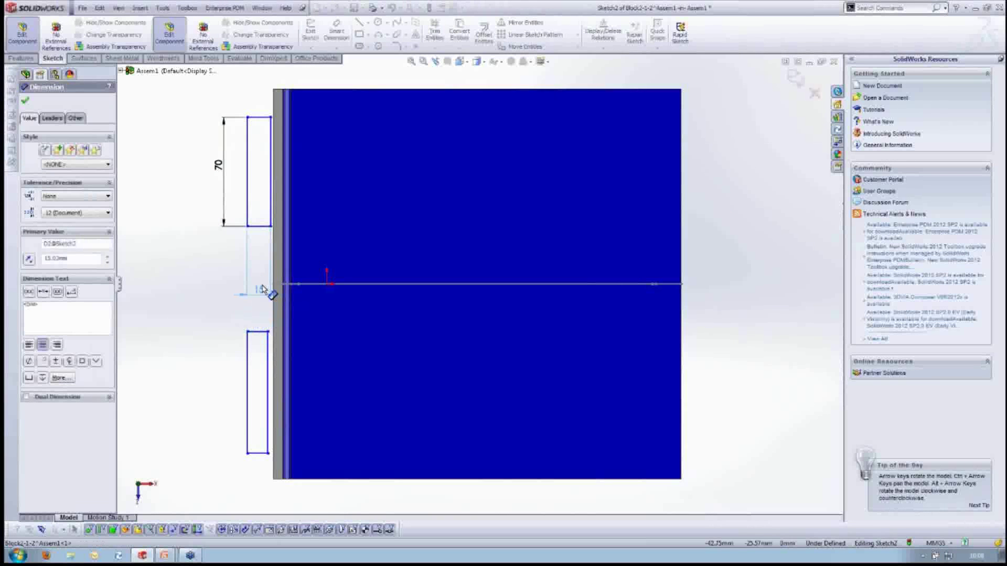
Set a 70 gap between the rectangles, the lower one 70 tall, and a 20 top offset.
{"action": "left_click", "coordinate": [264, 227]}
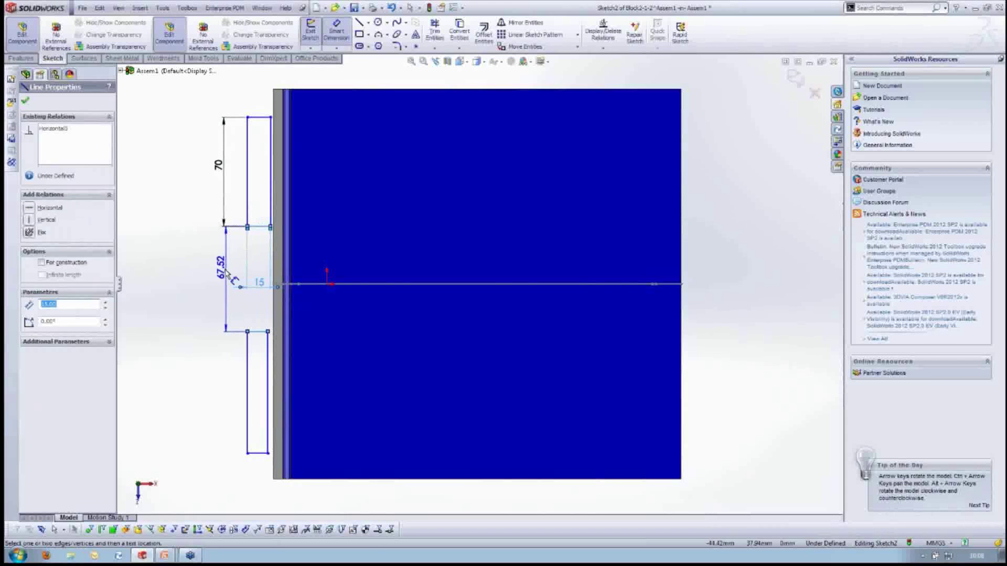
{"action": "left_click", "coordinate": [225, 278]}
{"action": "type", "text": "70"}
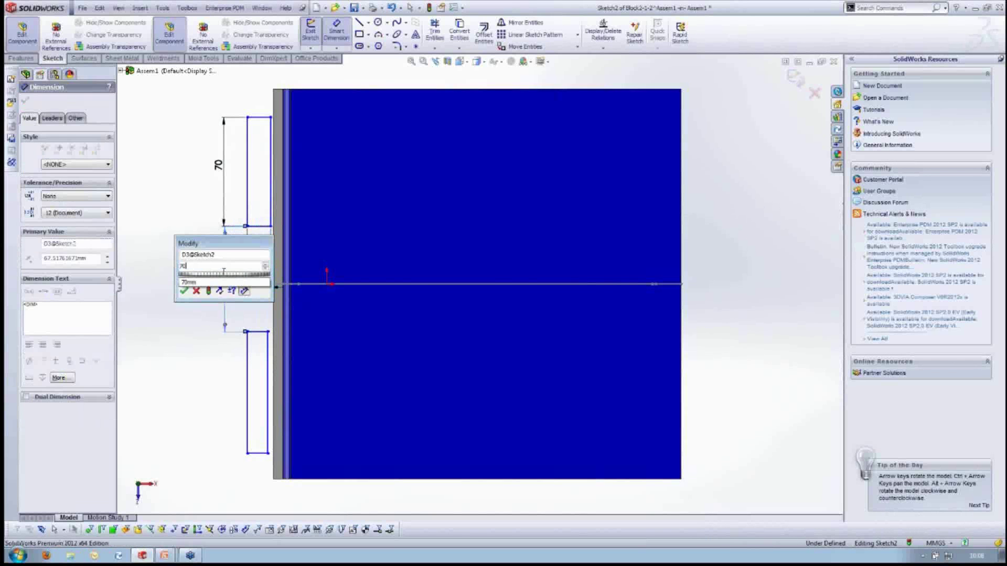
{"action": "key", "text": "Return"}
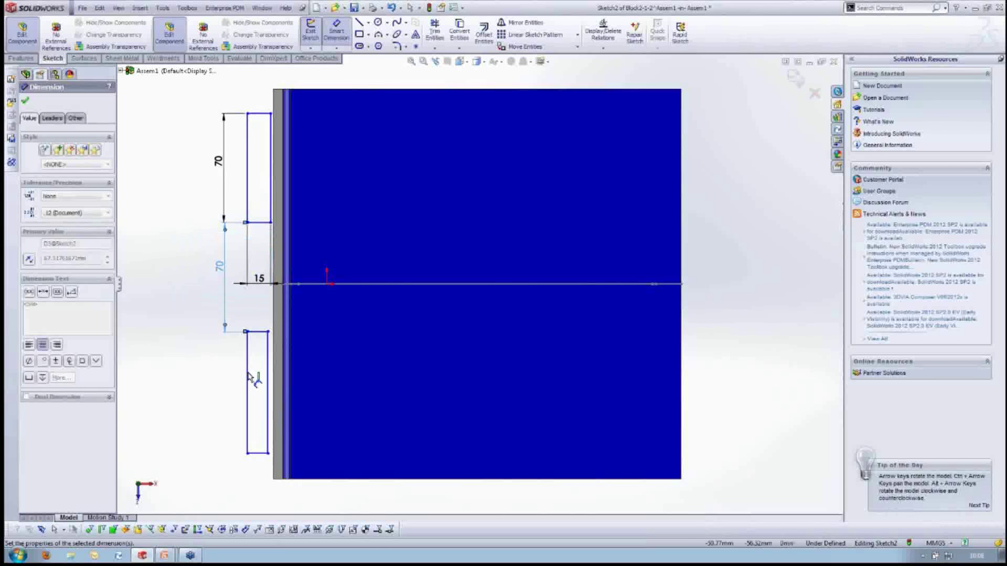
{"action": "left_click", "coordinate": [246, 386]}
{"action": "left_click", "coordinate": [224, 379]}
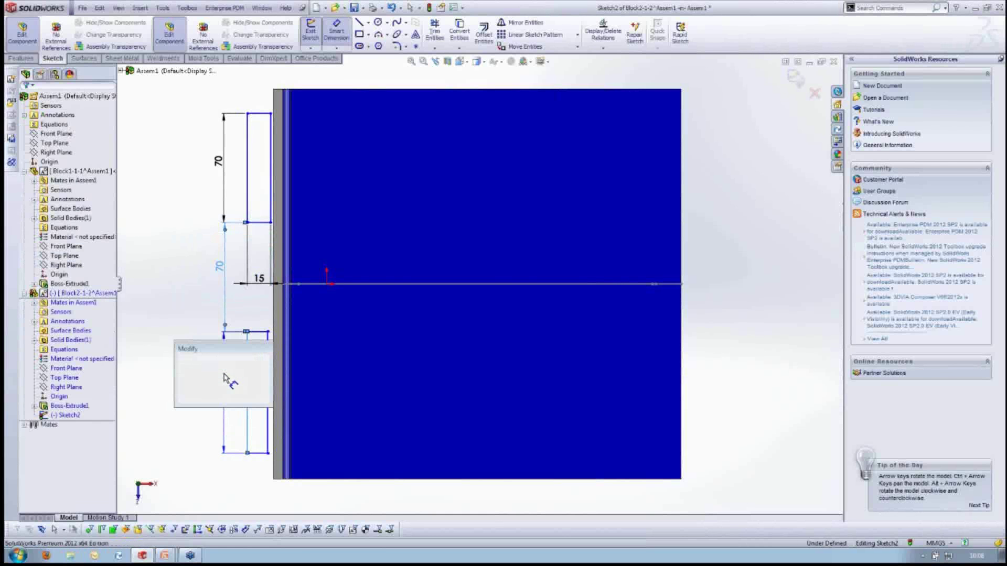
{"action": "type", "text": "70"}
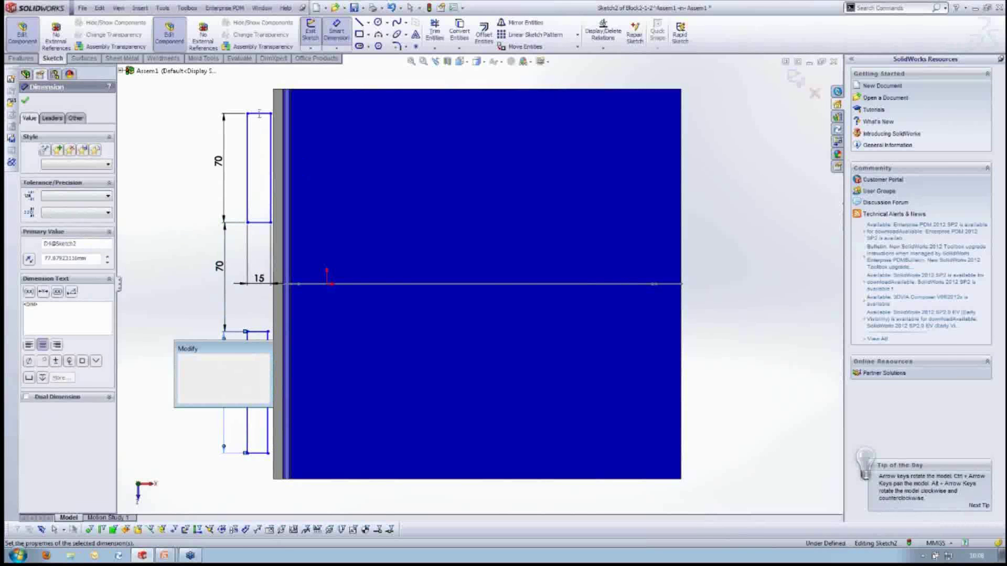
{"action": "key", "text": "Return"}
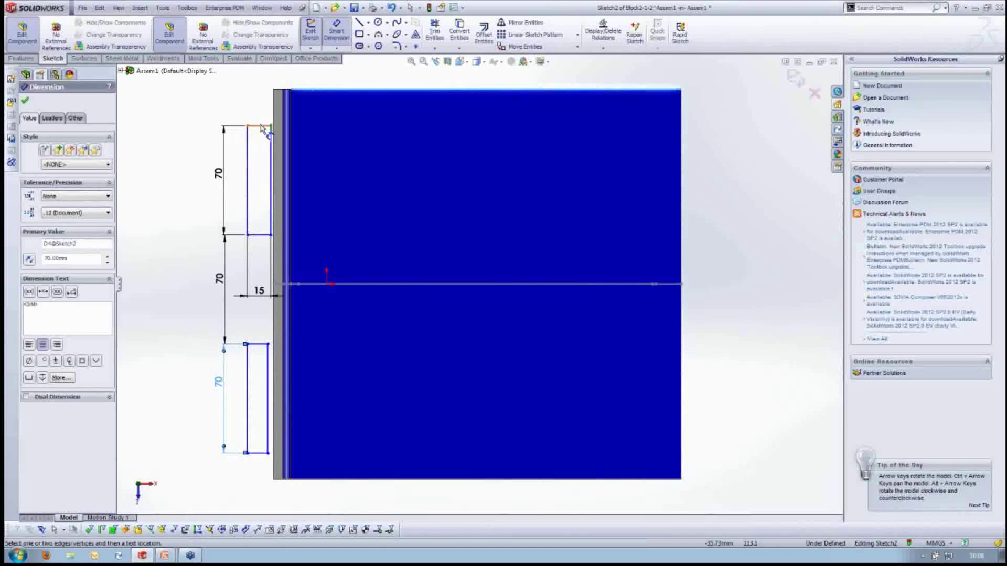
{"action": "left_click", "coordinate": [224, 115]}
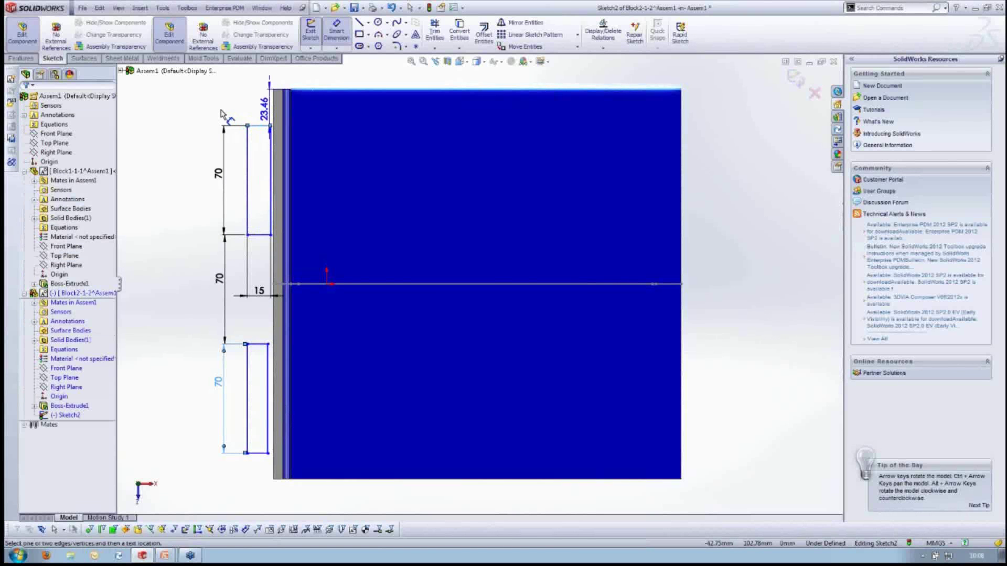
{"action": "left_click", "coordinate": [221, 113]}
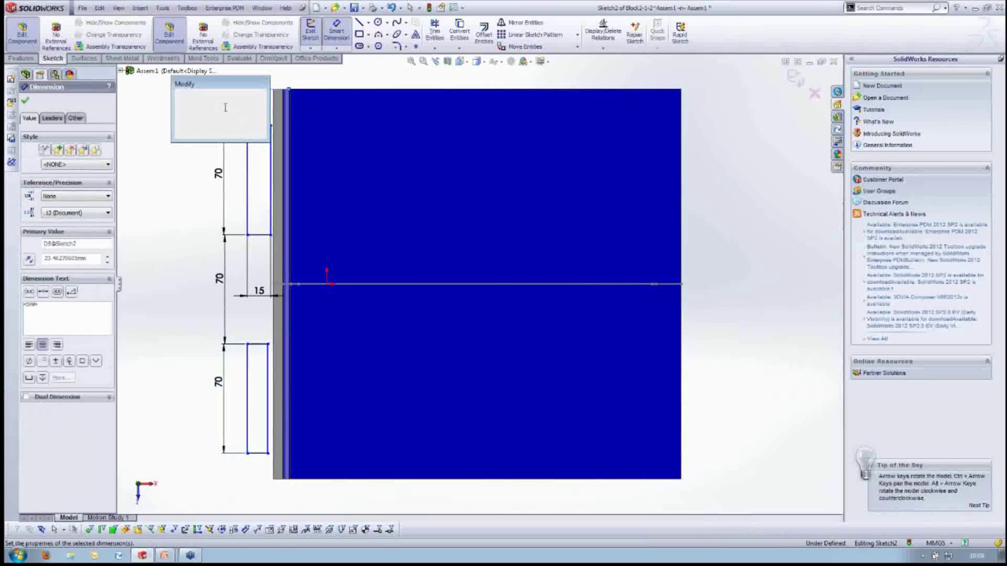
{"action": "type", "text": "20"}
{"action": "key", "text": "Return"}
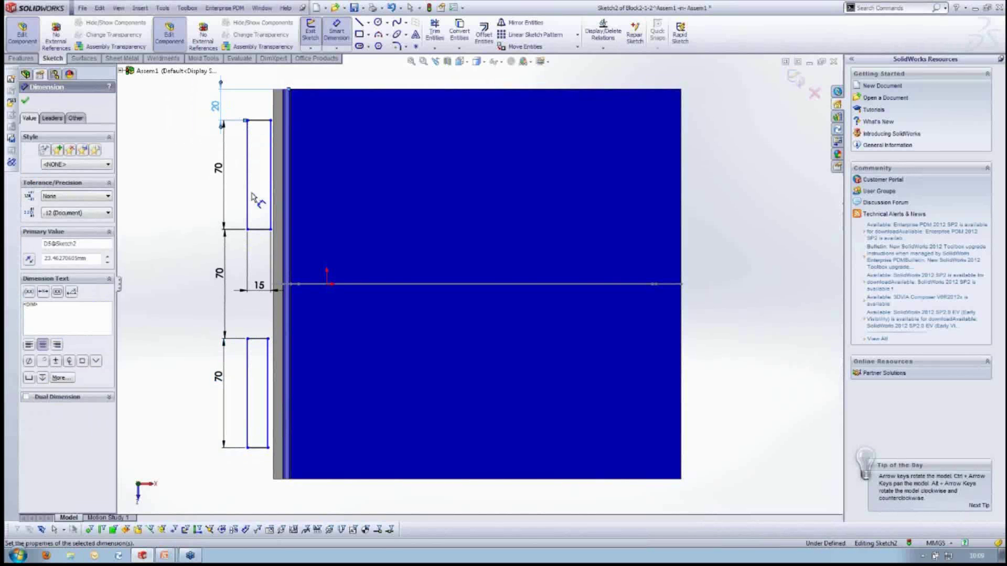
{"action": "right_click", "coordinate": [252, 197]}
{"action": "left_click", "coordinate": [281, 186]}
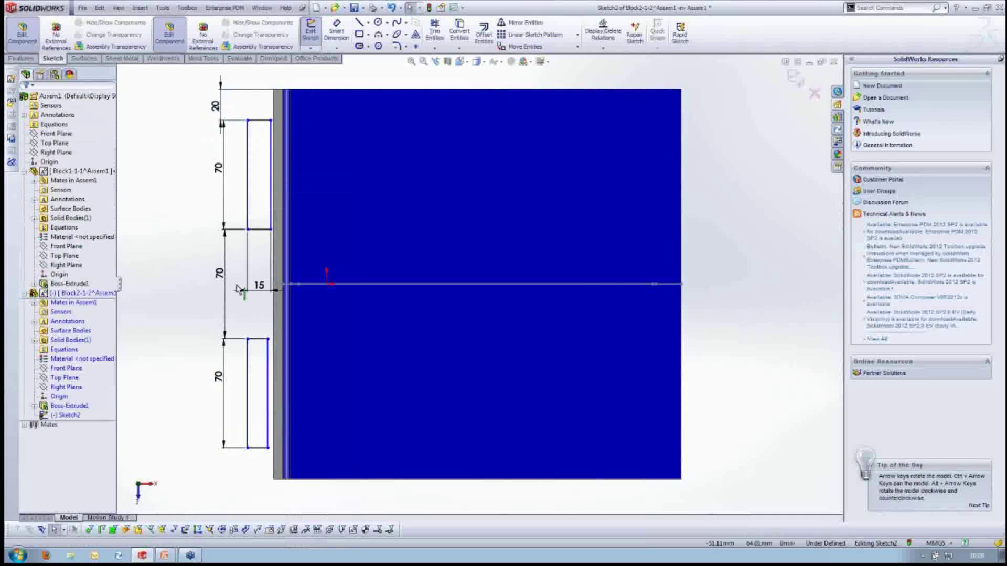
Make the two rectangles' left sides collinear and their right sides collinear.
{"action": "left_click", "coordinate": [247, 210]}
{"action": "left_click", "coordinate": [247, 372], "text": "ctrl"}
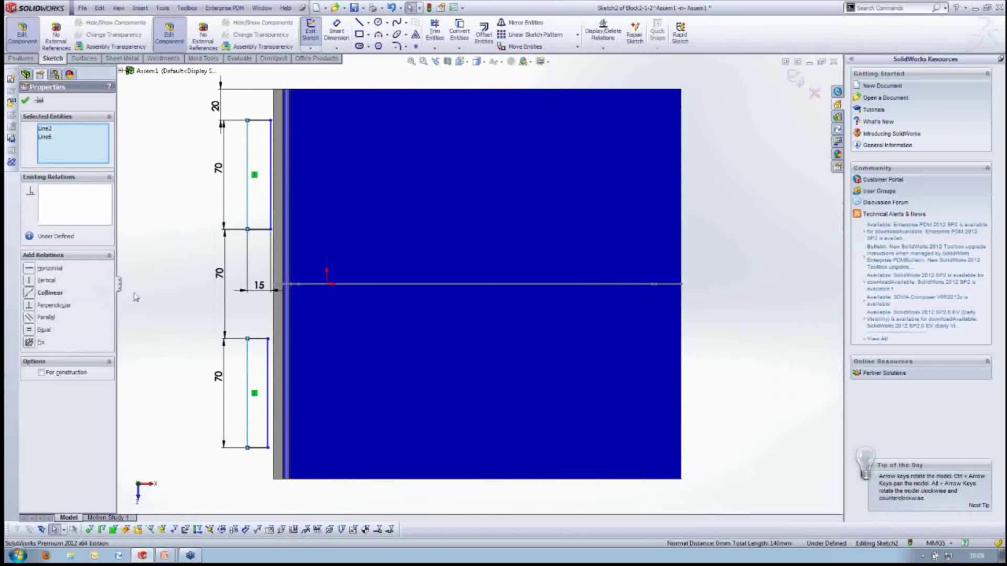
{"action": "key", "text": "Escape"}
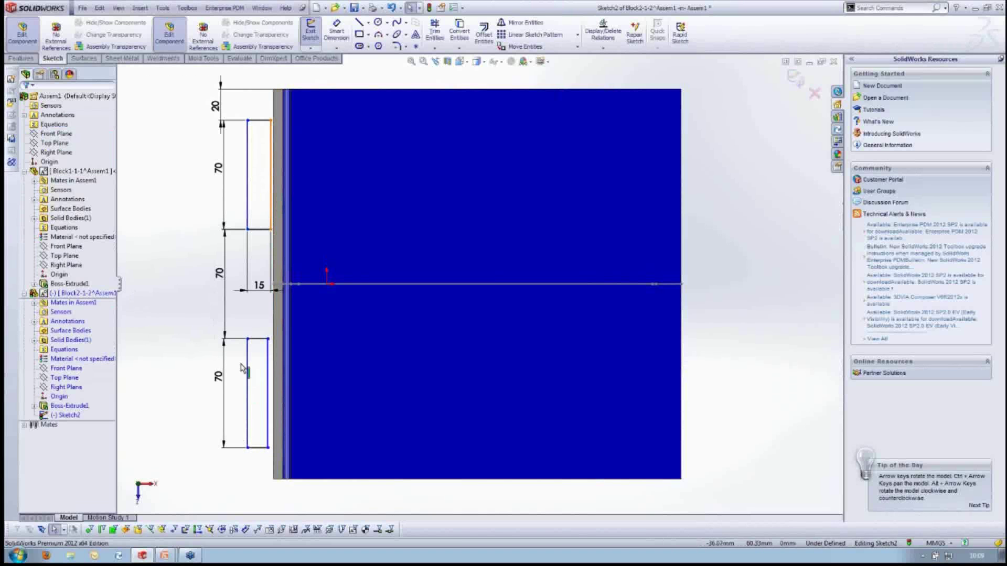
{"action": "left_click", "coordinate": [271, 173]}
{"action": "left_click", "coordinate": [268, 393], "text": "ctrl"}
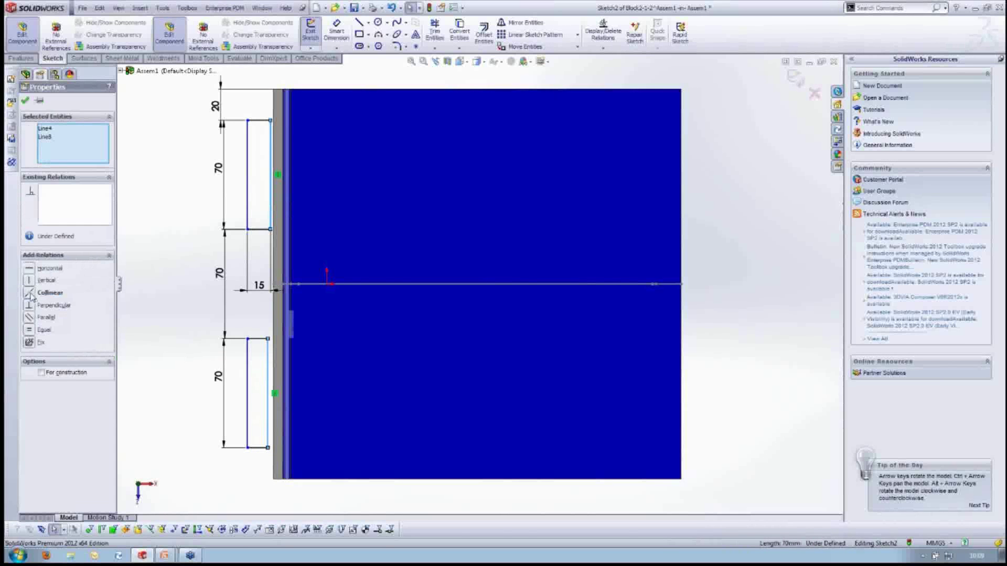
{"action": "left_click", "coordinate": [163, 278]}
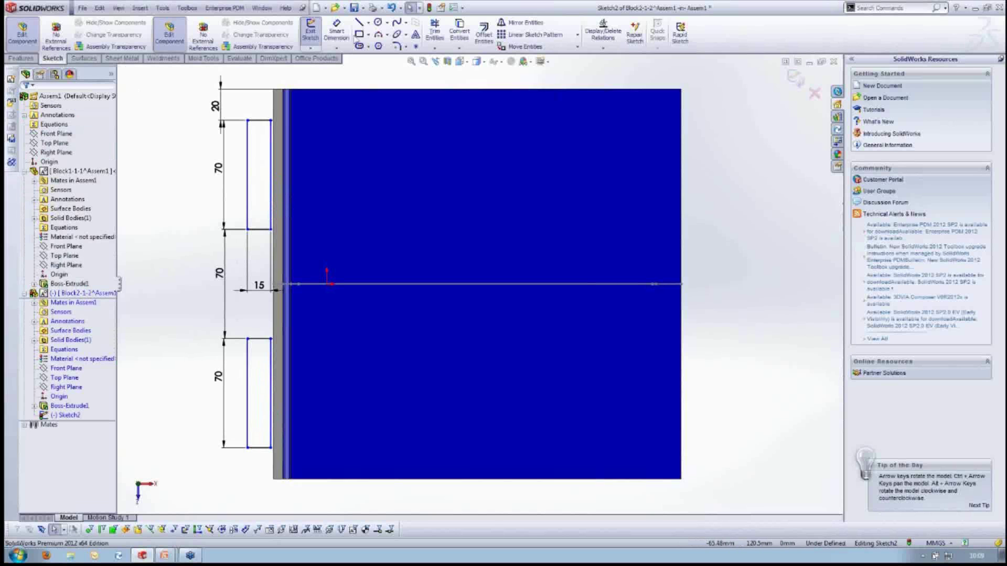
Dimension the upper rectangle's right side 7.5 from the plate edge.
{"action": "left_click", "coordinate": [339, 33]}
{"action": "left_click", "coordinate": [247, 138]}
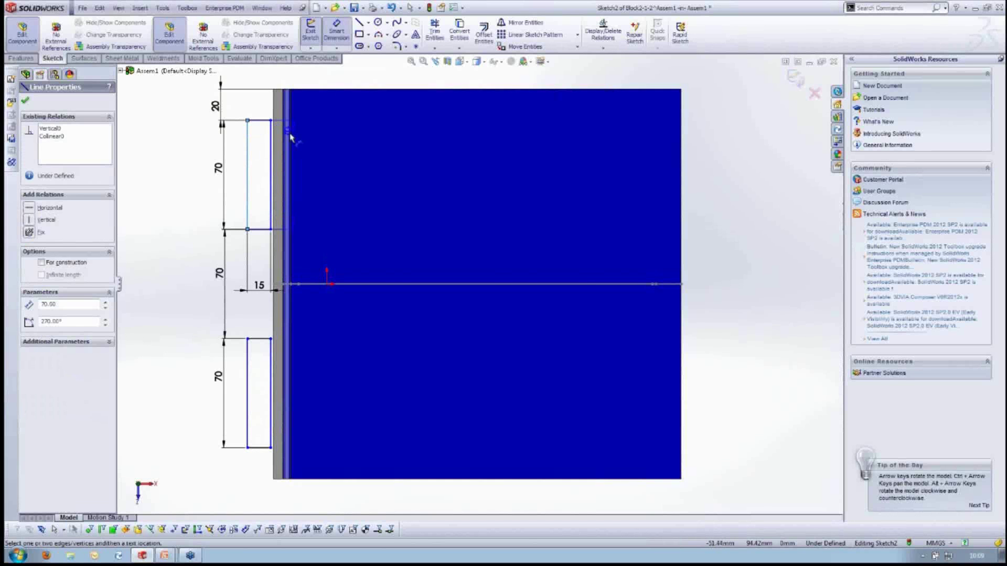
{"action": "left_click", "coordinate": [290, 137]}
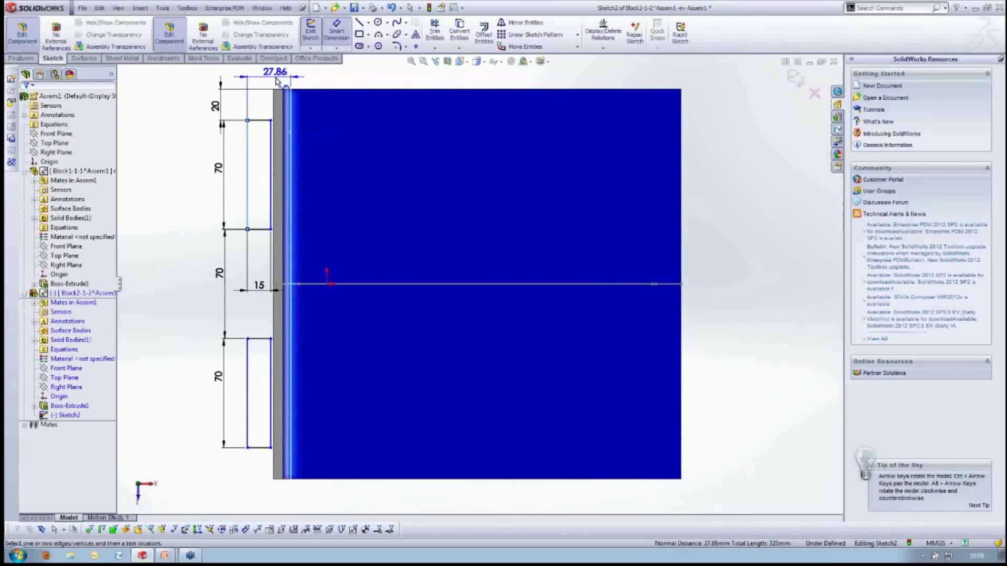
{"action": "left_click", "coordinate": [276, 80]}
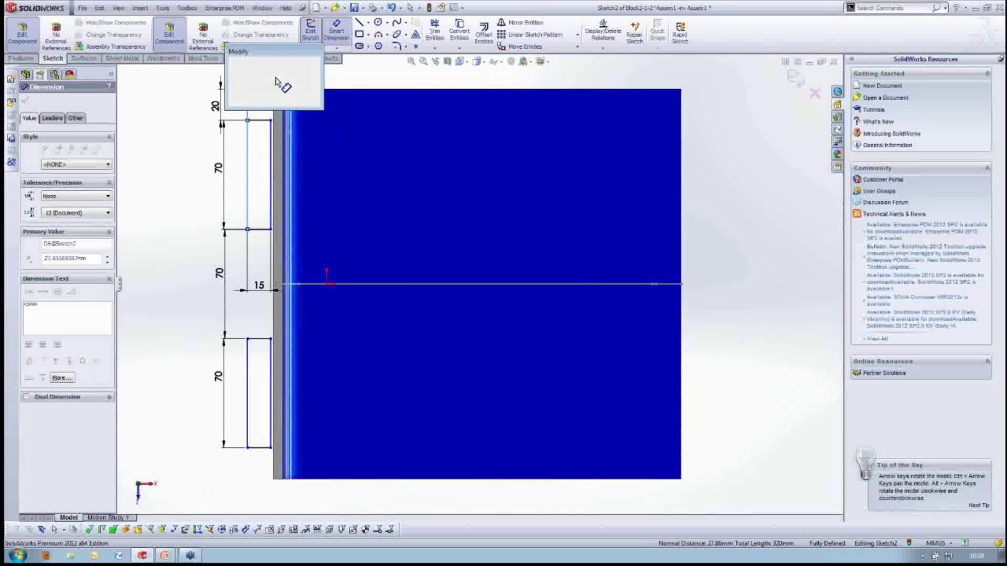
{"action": "type", "text": "7.5"}
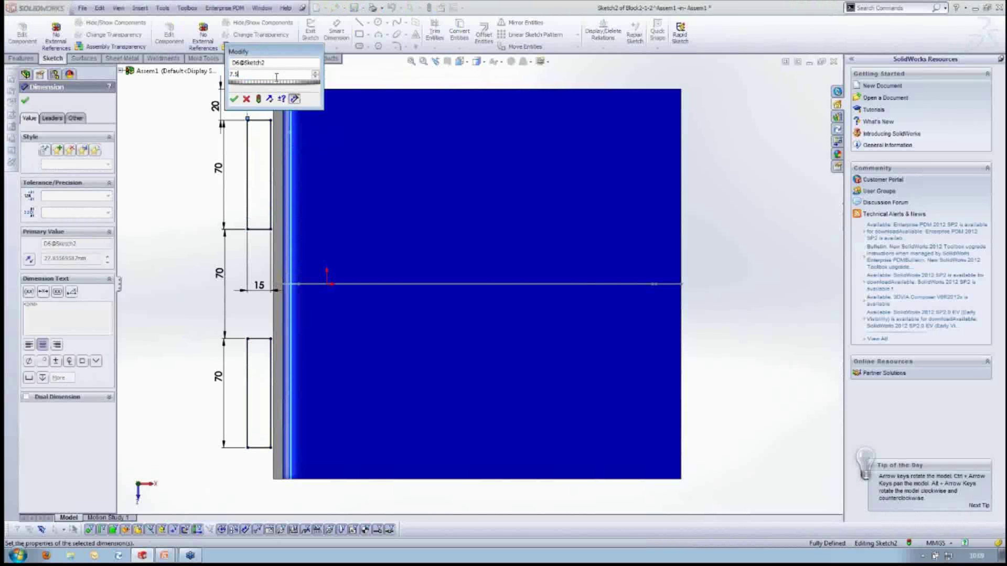
{"action": "key", "text": "Return"}
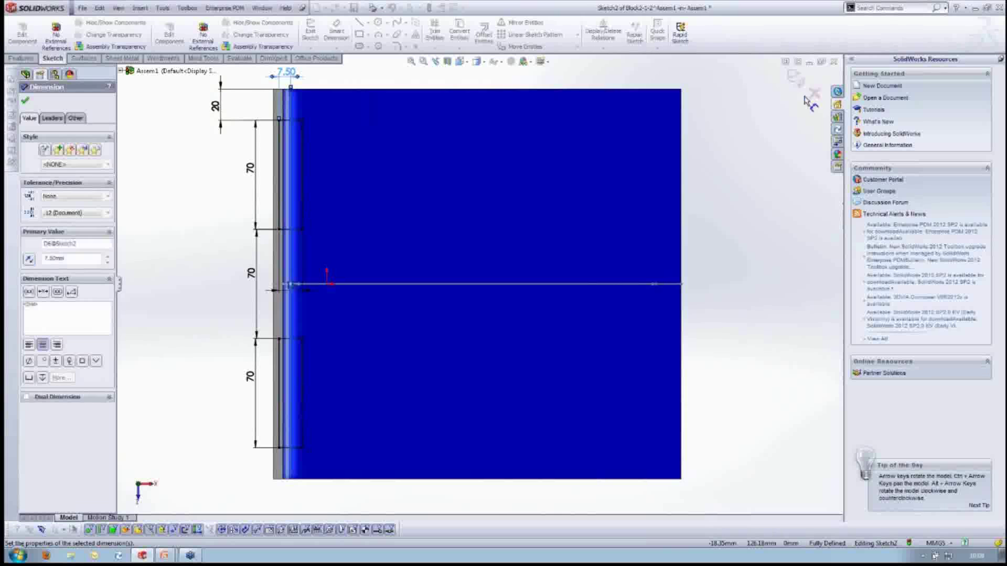
Cut the two rectangles through the arm plate as Cut-Extrude1.
{"action": "left_click", "coordinate": [21, 58]}
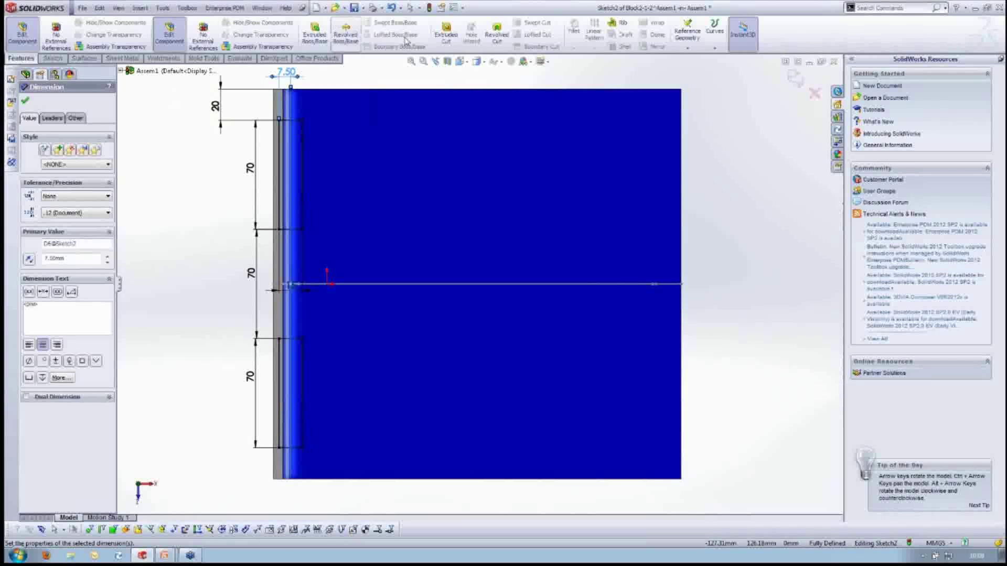
{"action": "left_click", "coordinate": [445, 34]}
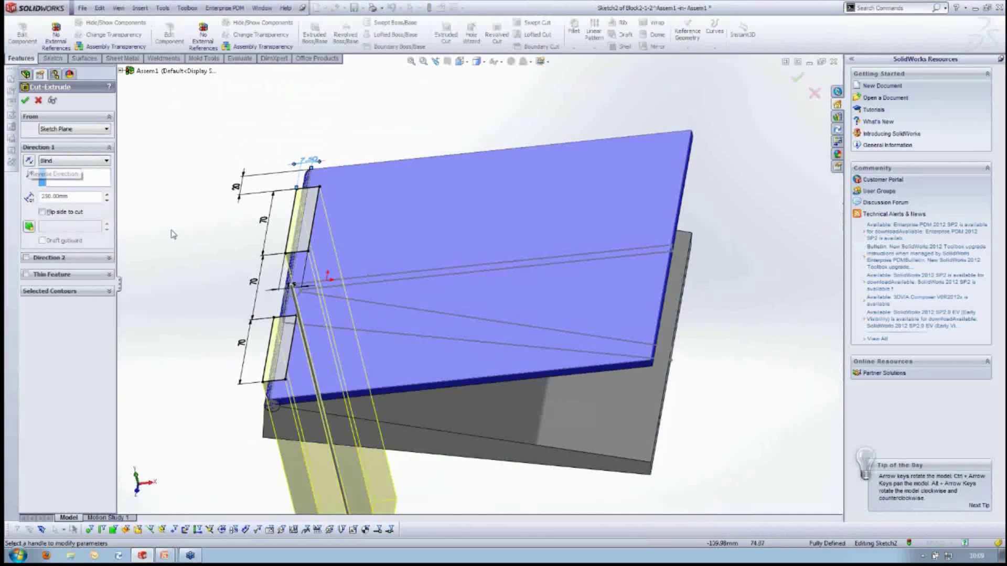
{"action": "middle_click_drag", "start_coordinate": [173, 234], "coordinate": [81, 168]}
{"action": "key", "text": "Return"}
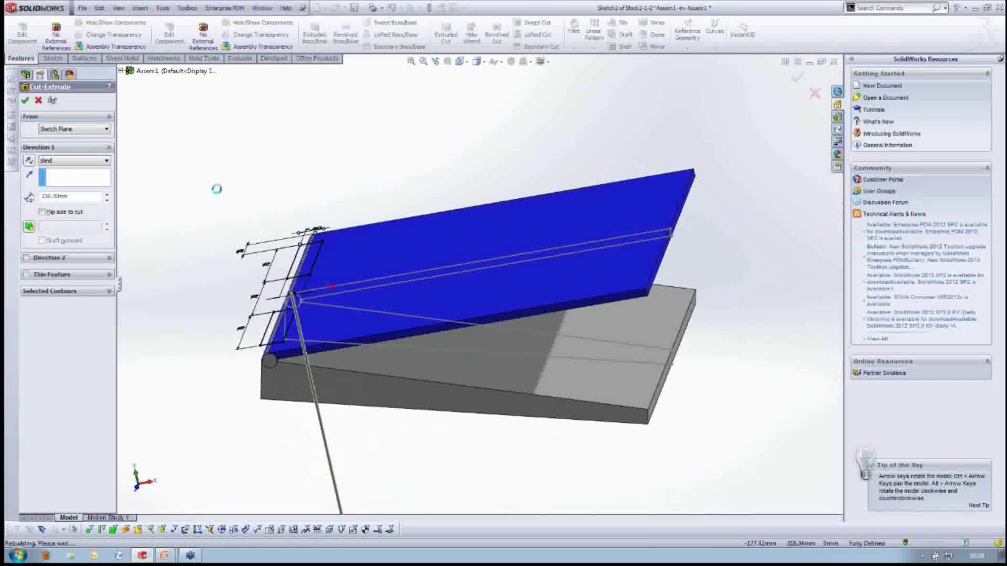
{"action": "middle_click_drag", "start_coordinate": [220, 194], "coordinate": [285, 248]}
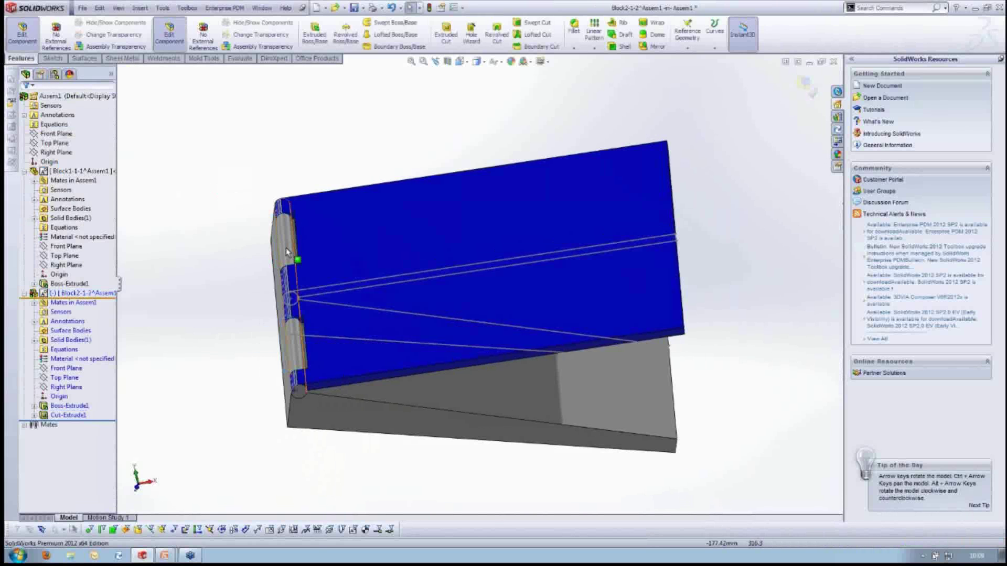
Return to the assembly and swing the top plate around its hinge.
{"action": "left_click", "coordinate": [169, 32]}
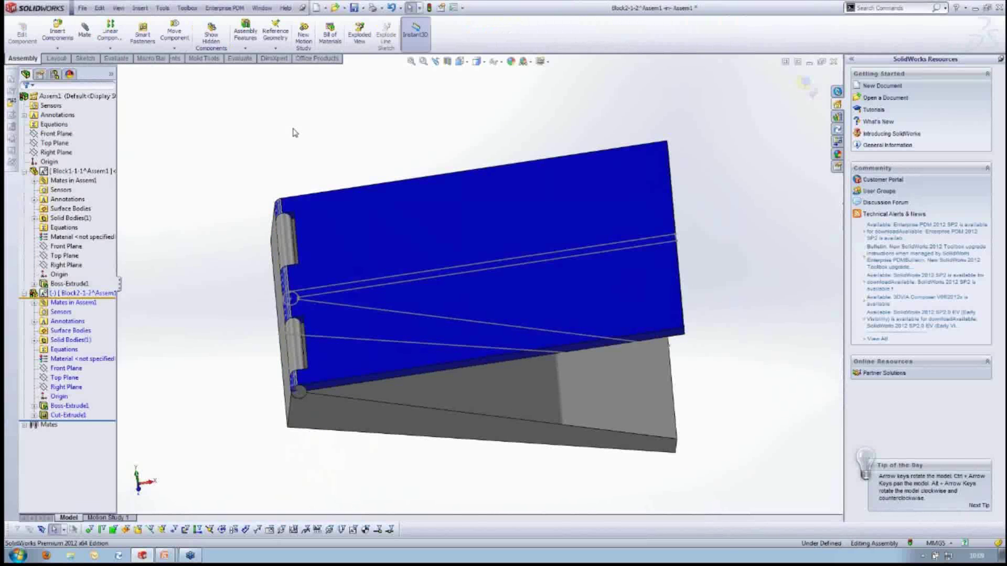
{"action": "middle_click_drag", "start_coordinate": [402, 168], "coordinate": [686, 243]}
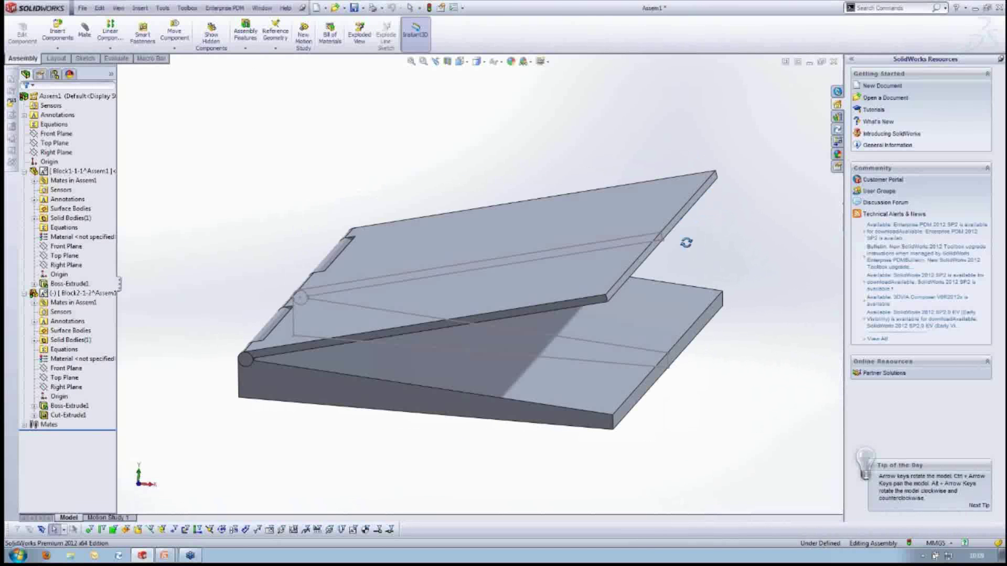
{"action": "left_click_drag", "start_coordinate": [603, 284], "coordinate": [399, 297]}
{"action": "key", "text": "Escape"}
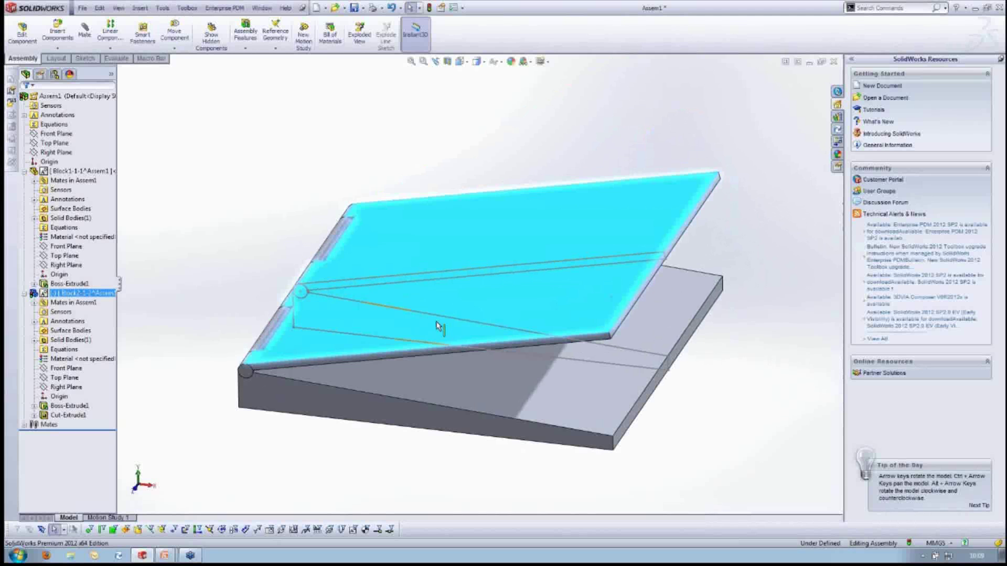
{"action": "right_click", "coordinate": [58, 297]}
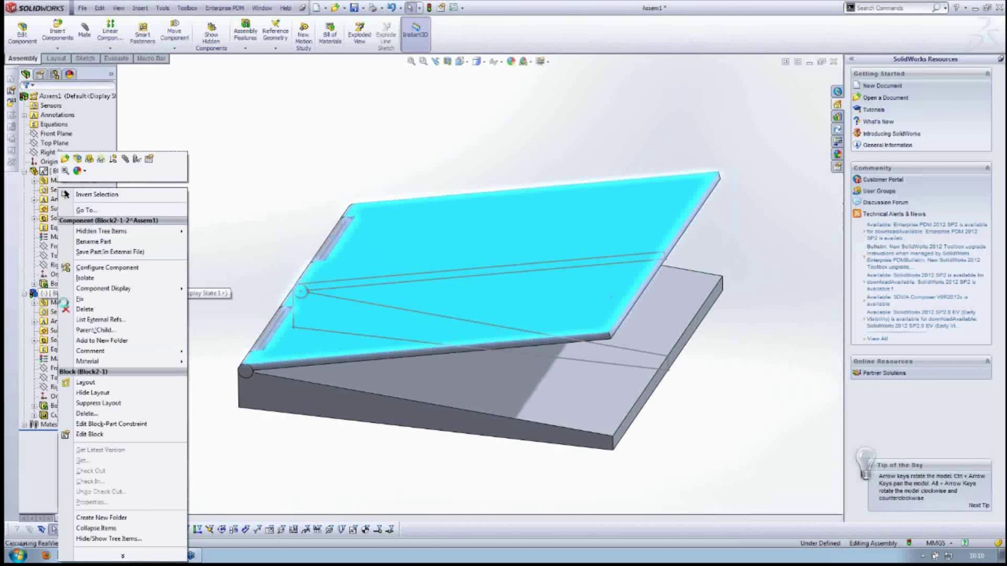
{"action": "left_click", "coordinate": [210, 303]}
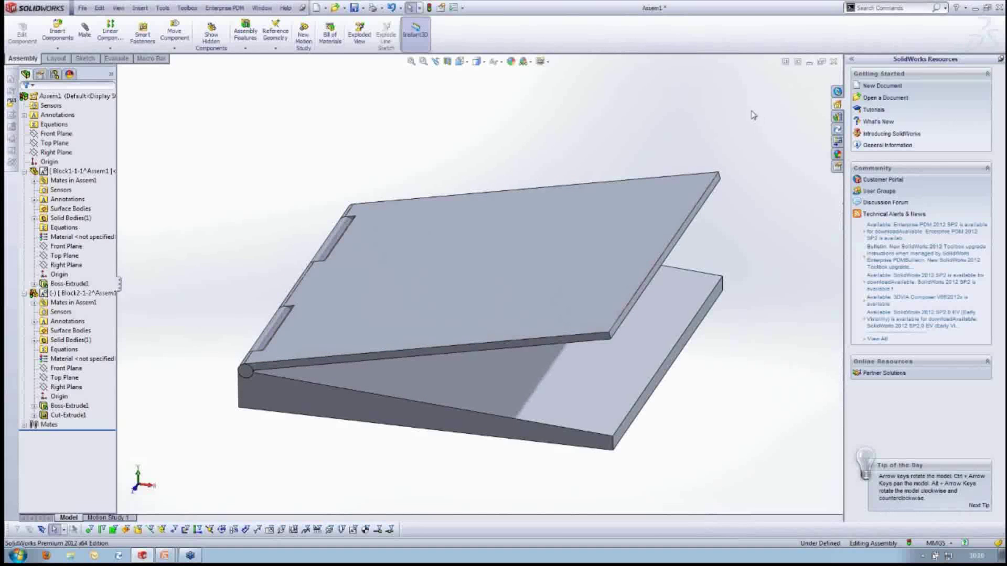
Open the Cylinder assembly from recent documents, dismiss the vault login, and open the Webinar Blocks library folder.
{"action": "key", "text": "r"}
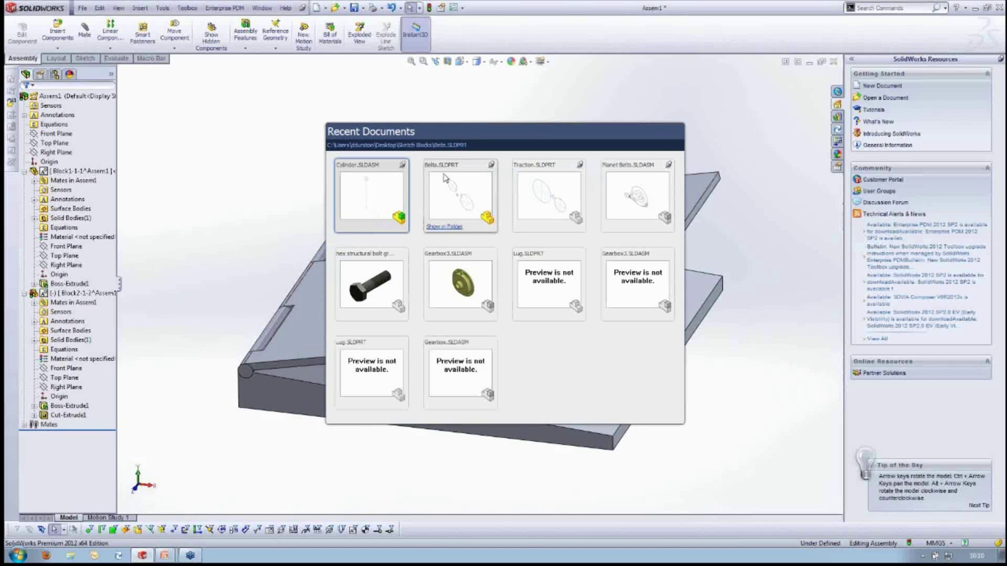
{"action": "left_click", "coordinate": [367, 194]}
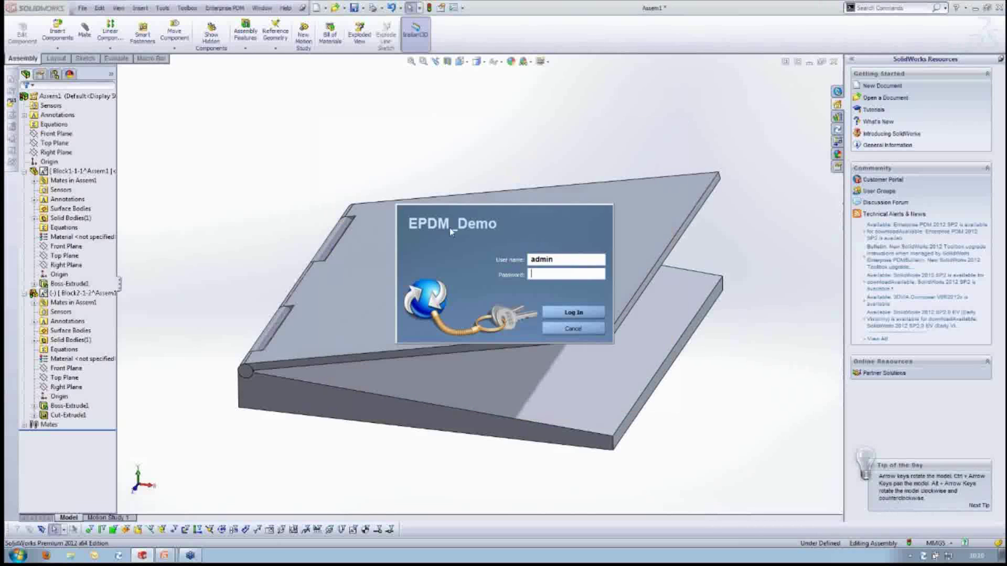
{"action": "left_click", "coordinate": [578, 332]}
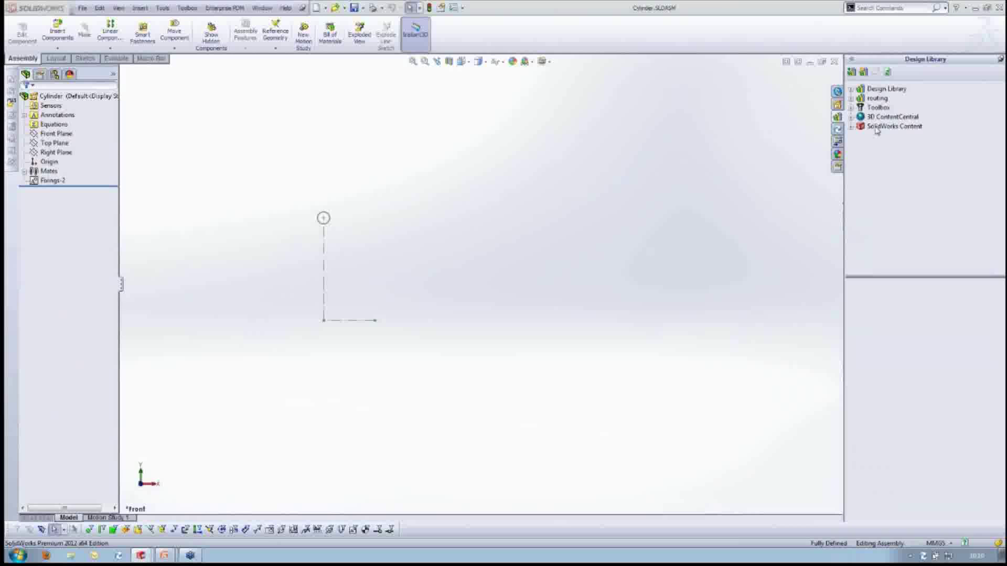
{"action": "left_click", "coordinate": [870, 89]}
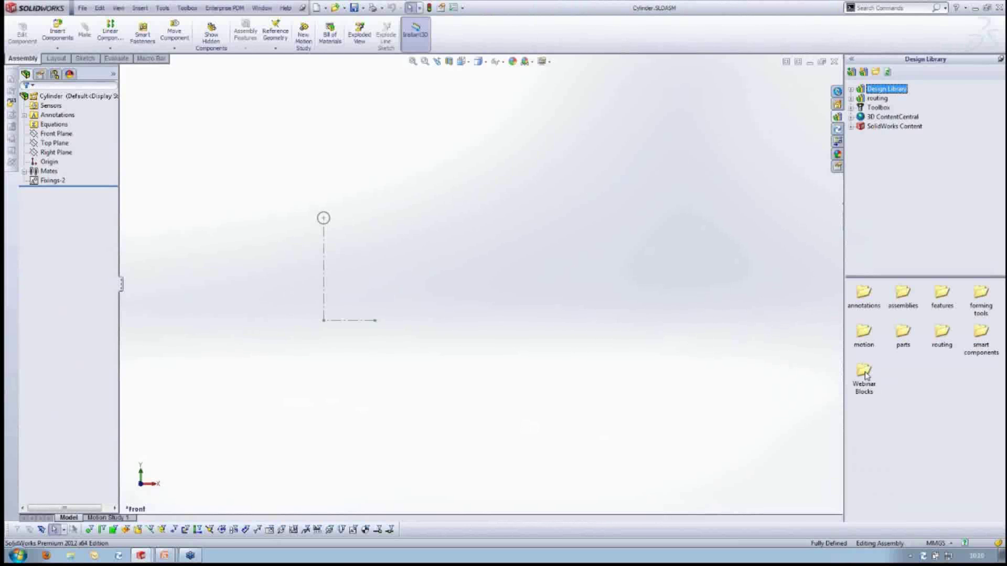
{"action": "double_click", "coordinate": [864, 373]}
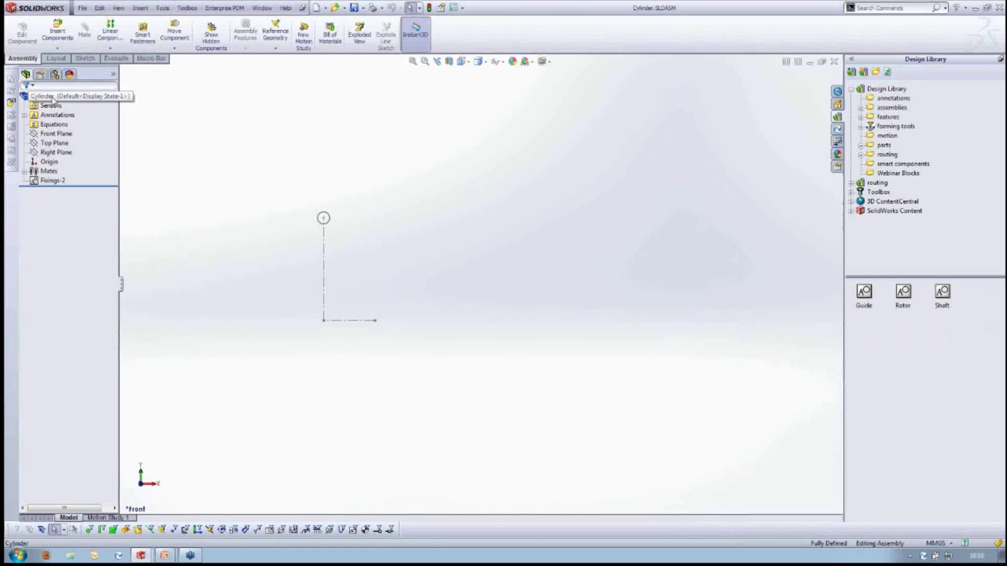
Start the Cylinder layout sketch and drop the Rotor, Shaft and Guide blocks into it.
{"action": "right_click", "coordinate": [54, 98]}
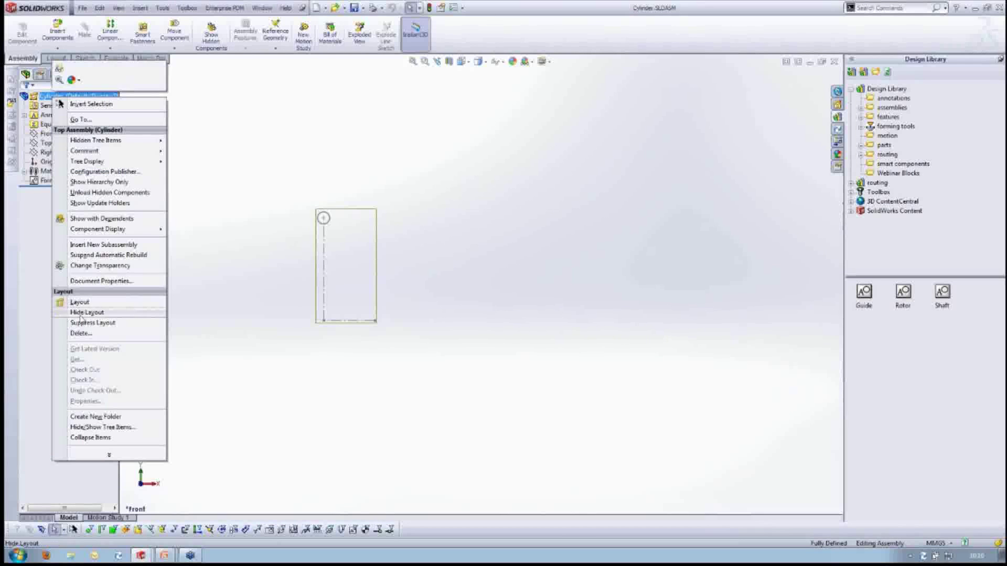
{"action": "left_click", "coordinate": [49, 58]}
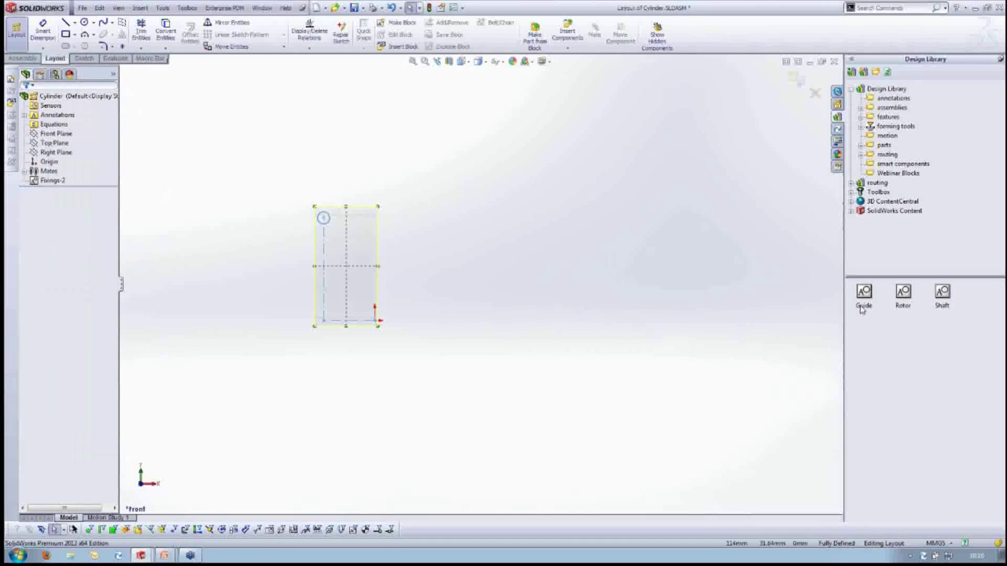
{"action": "left_click_drag", "start_coordinate": [903, 297], "coordinate": [493, 315]}
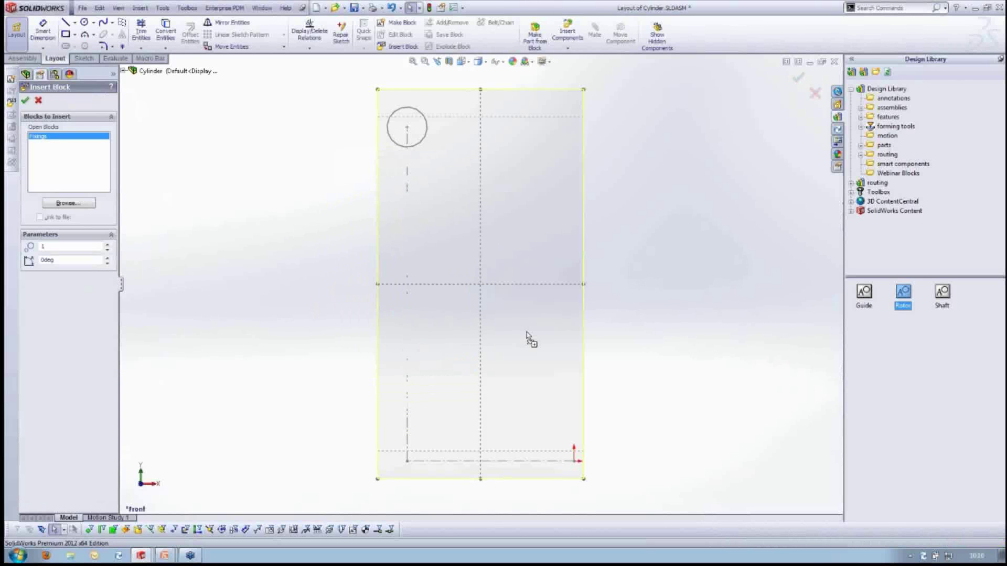
{"action": "left_click", "coordinate": [937, 294]}
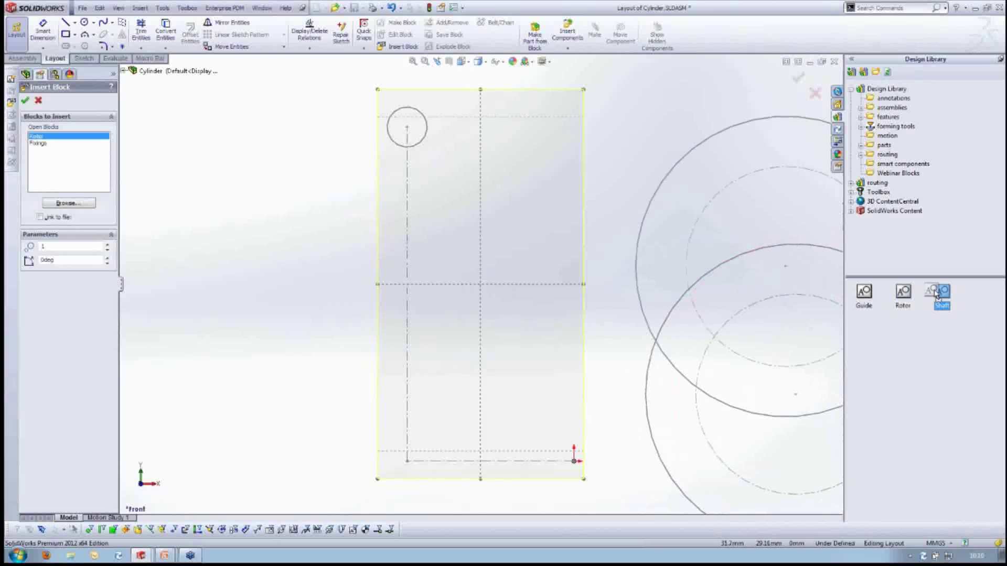
{"action": "left_click_drag", "start_coordinate": [937, 293], "coordinate": [559, 229]}
{"action": "left_click", "coordinate": [792, 314]}
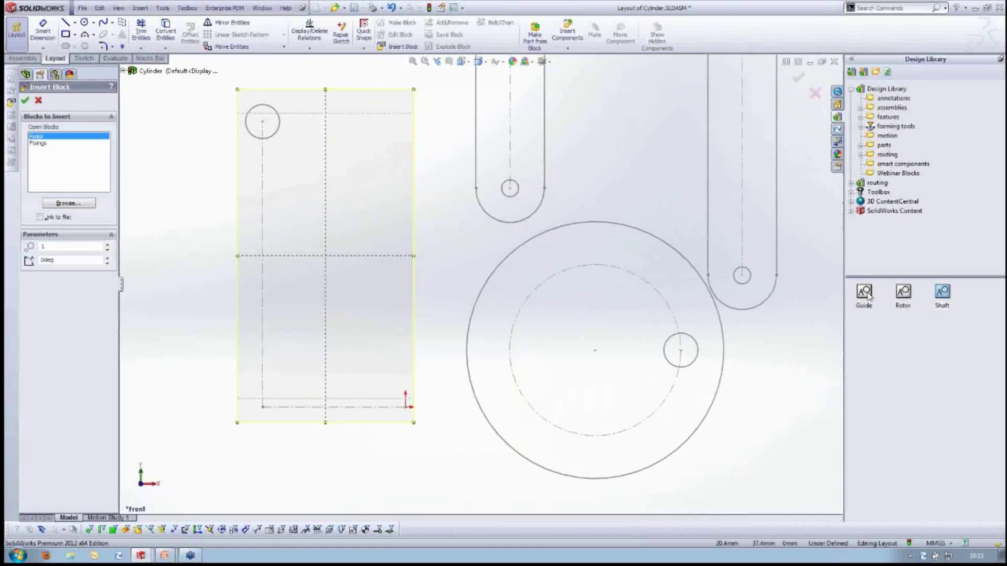
{"action": "left_click_drag", "start_coordinate": [867, 296], "coordinate": [163, 312]}
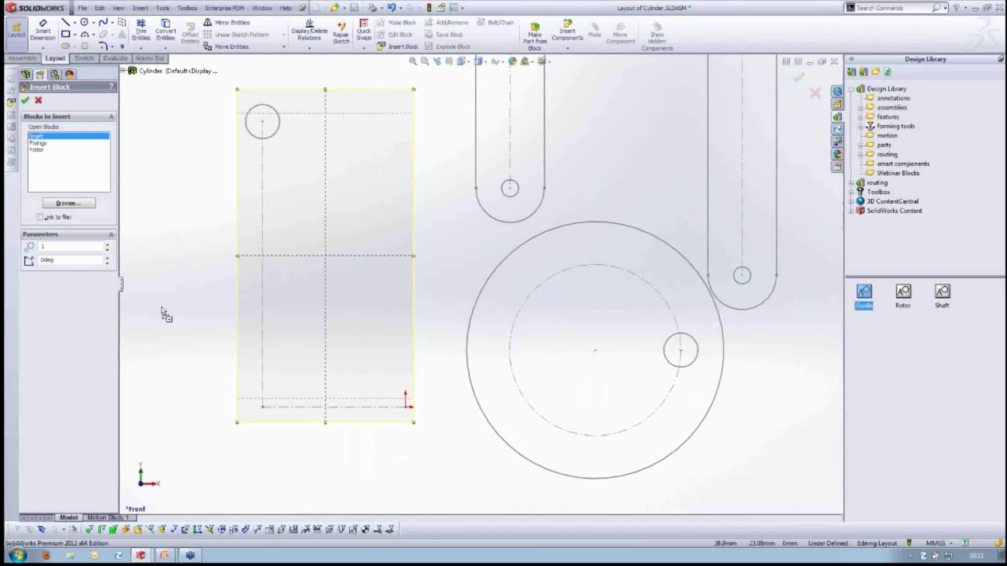
{"action": "left_click_drag", "start_coordinate": [163, 312], "coordinate": [330, 378]}
{"action": "key", "text": "Escape"}
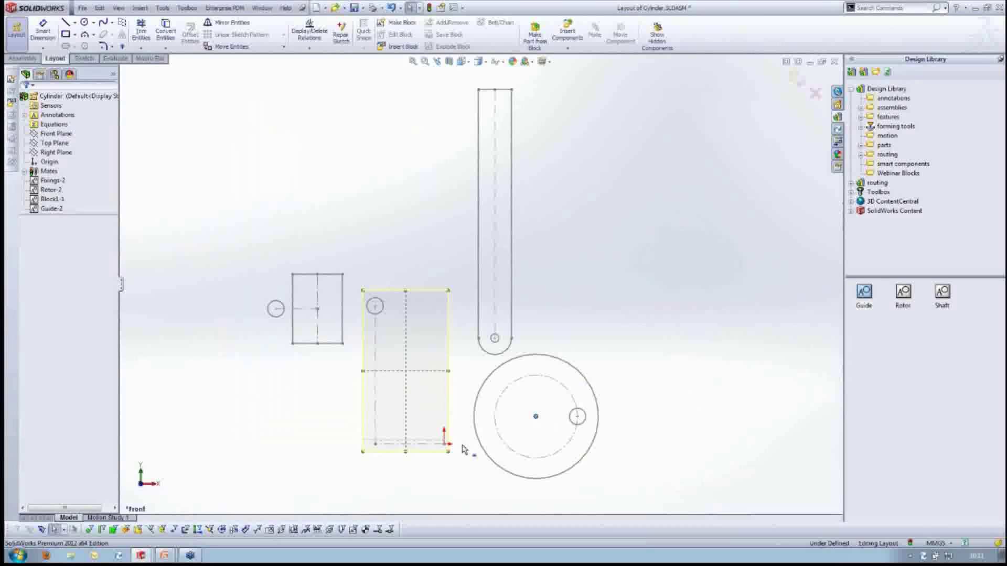
Make the Rotor and Guide insertion points coincident with the Fixings block points.
{"action": "left_click", "coordinate": [445, 447]}
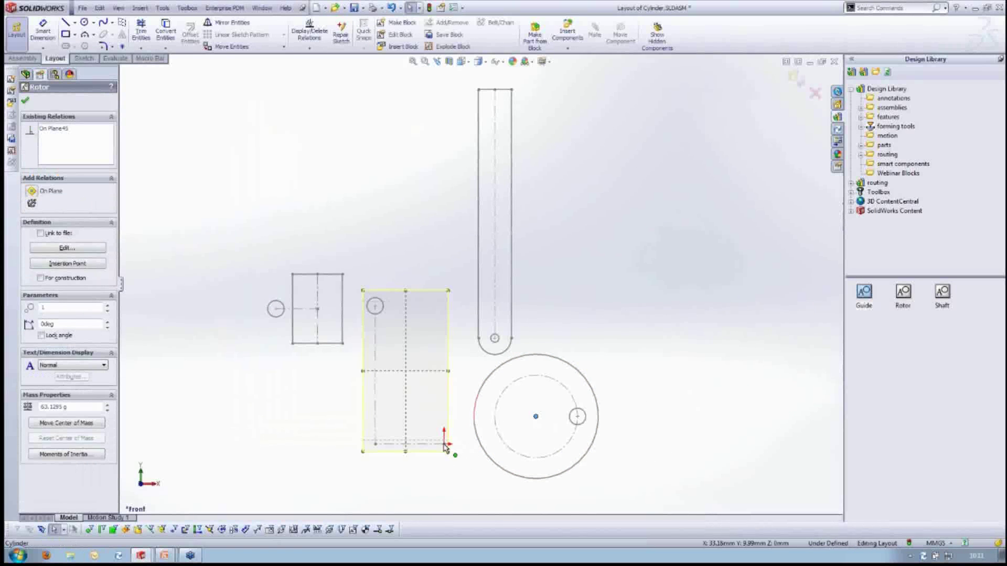
{"action": "left_click", "coordinate": [444, 444], "text": "ctrl"}
{"action": "left_click", "coordinate": [47, 304]}
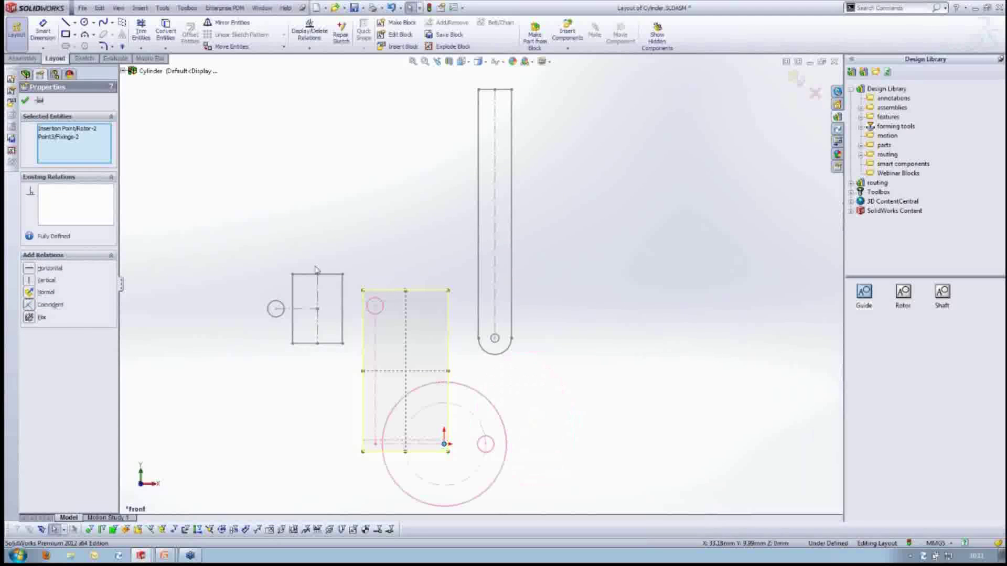
{"action": "left_click", "coordinate": [310, 210]}
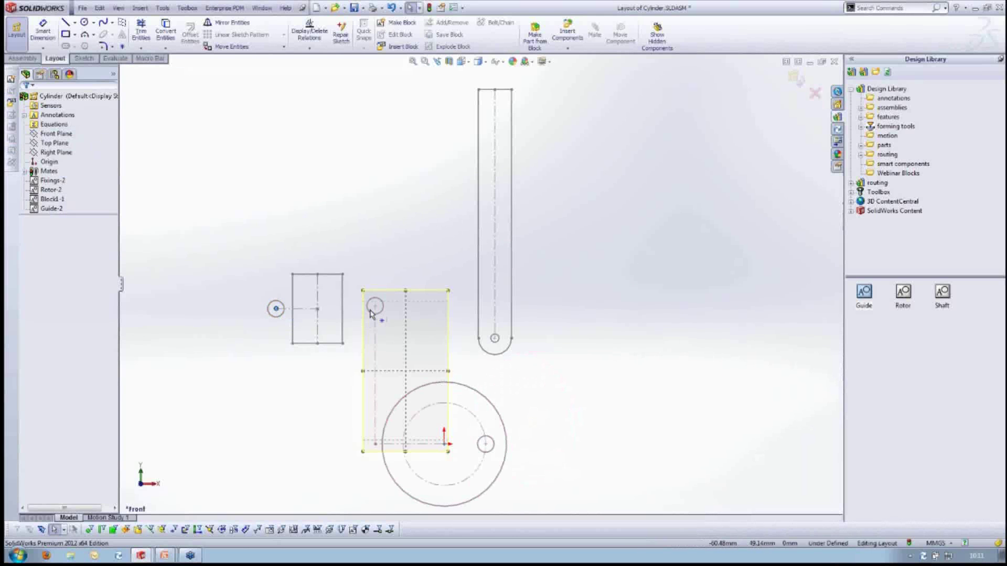
{"action": "left_click", "coordinate": [277, 309]}
{"action": "left_click", "coordinate": [375, 306], "text": "ctrl"}
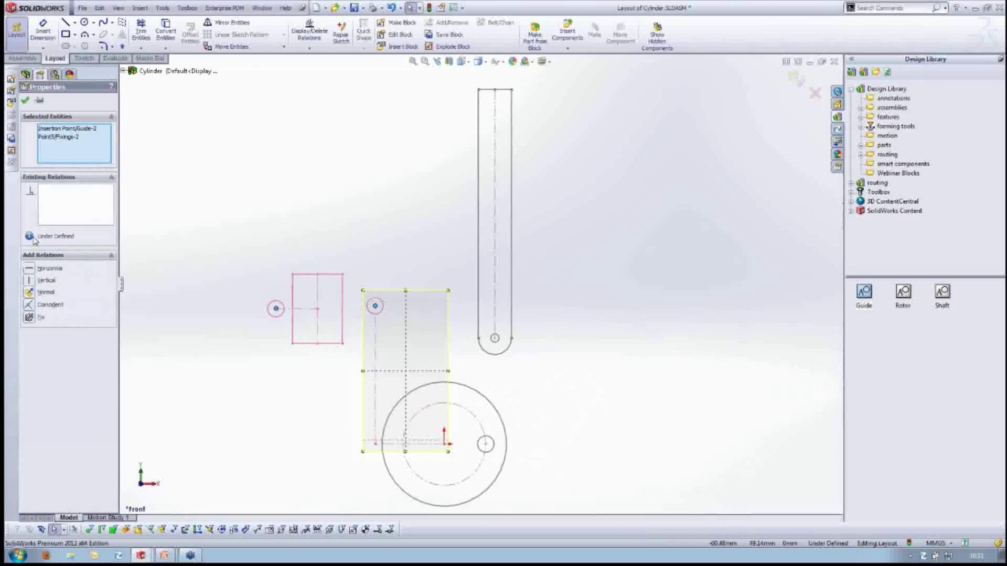
{"action": "left_click", "coordinate": [47, 304]}
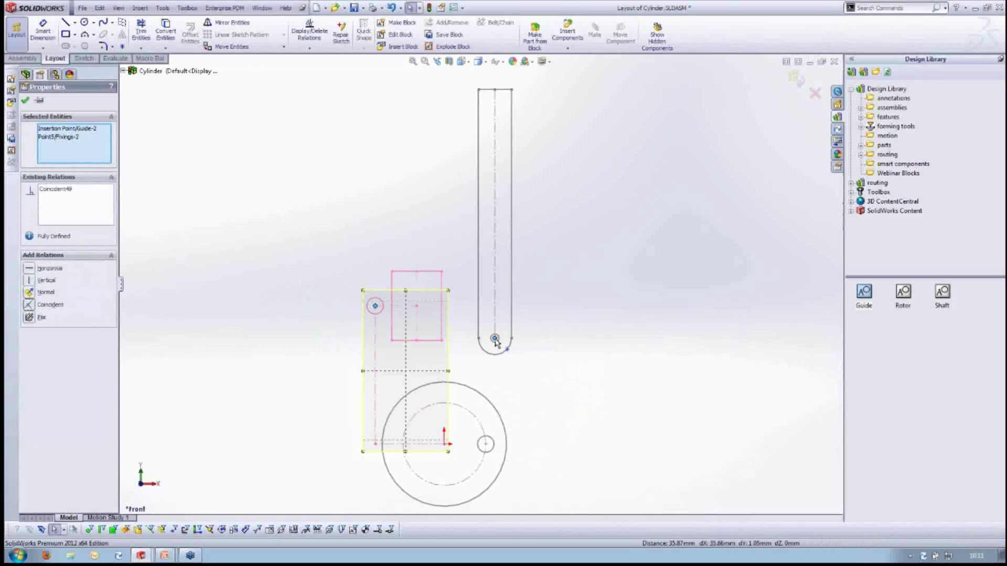
Pin the Shaft end to the Rotor's crank point and make the shaft collinear with the guide.
{"action": "left_click", "coordinate": [486, 445]}
{"action": "left_click", "coordinate": [495, 339]}
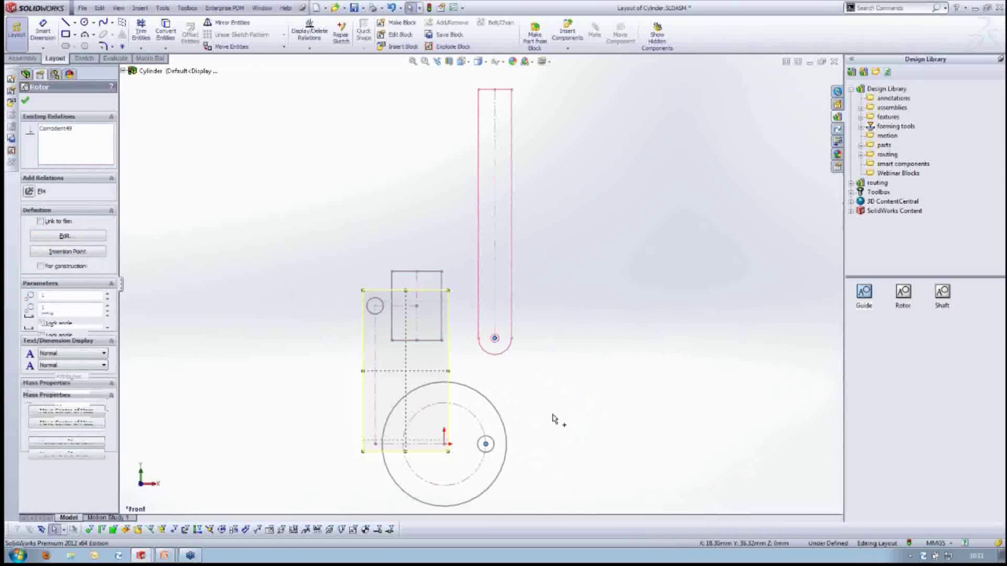
{"action": "left_click", "coordinate": [486, 444], "text": "ctrl"}
{"action": "left_click", "coordinate": [32, 305]}
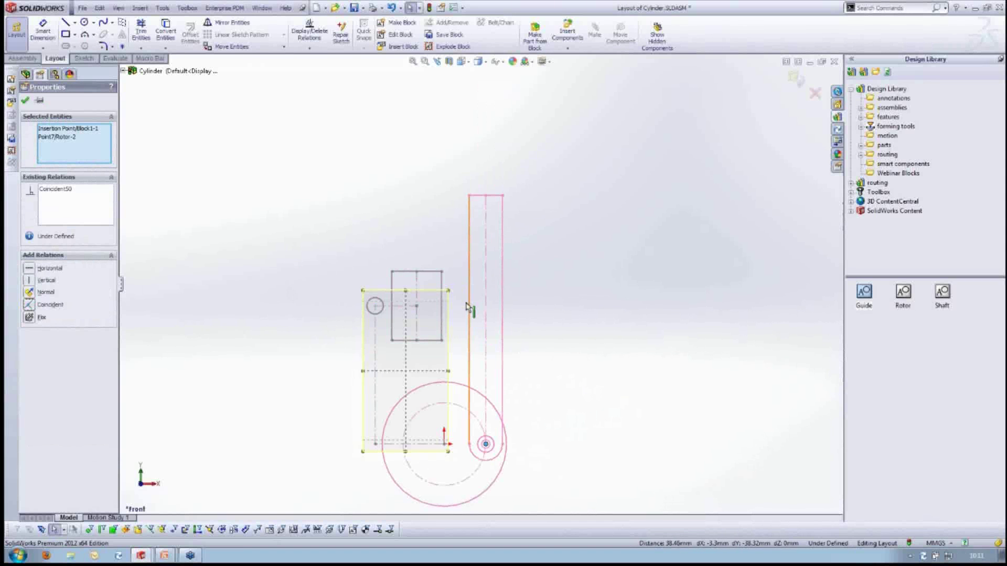
{"action": "left_click", "coordinate": [417, 288]}
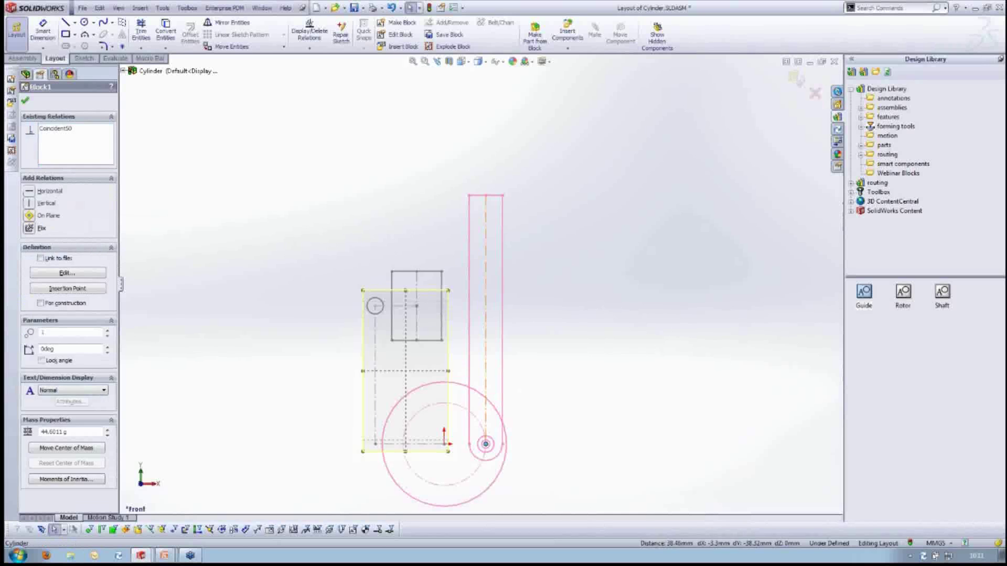
{"action": "left_click", "coordinate": [418, 288], "text": "ctrl"}
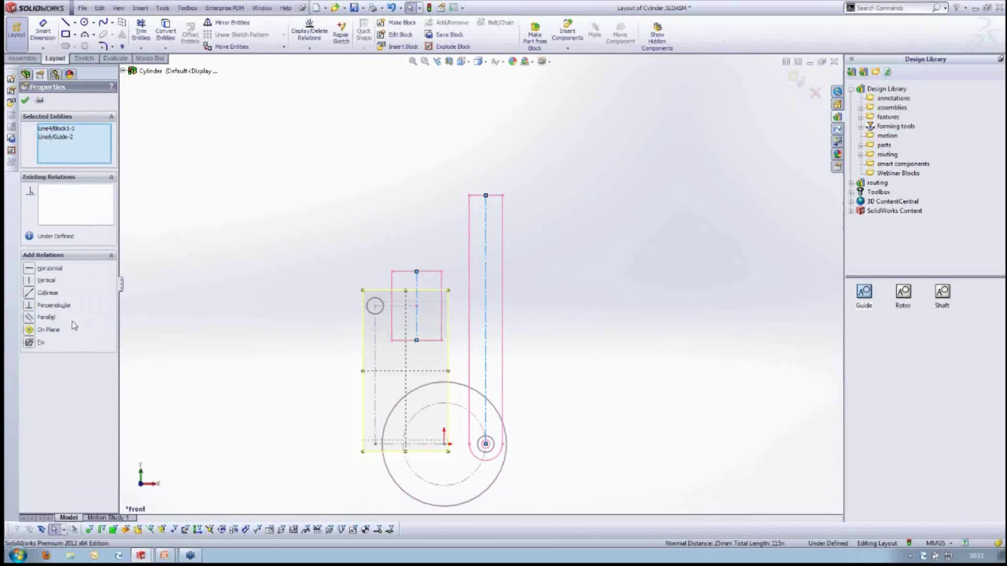
{"action": "left_click", "coordinate": [31, 293]}
{"action": "left_click", "coordinate": [242, 238]}
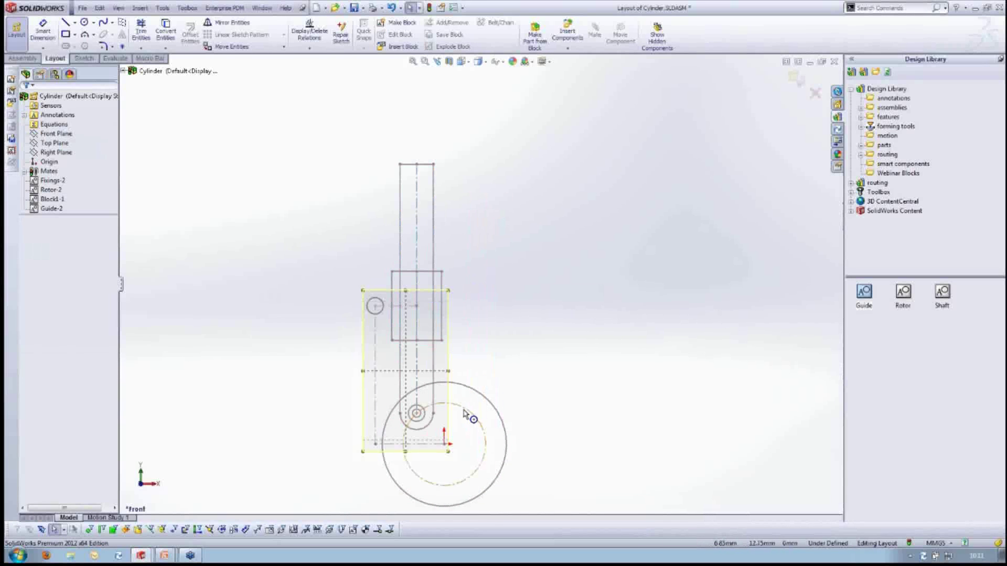
Turn the Rotor block so the shaft tilts through the guide.
{"action": "left_click", "coordinate": [476, 486]}
{"action": "left_click_drag", "start_coordinate": [477, 486], "coordinate": [466, 436]}
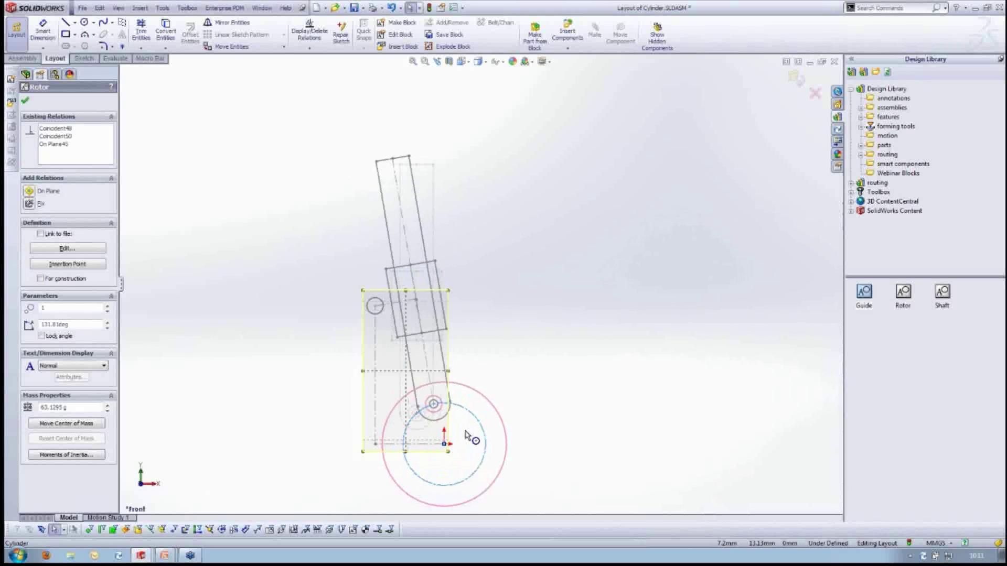
{"action": "key", "text": "Escape"}
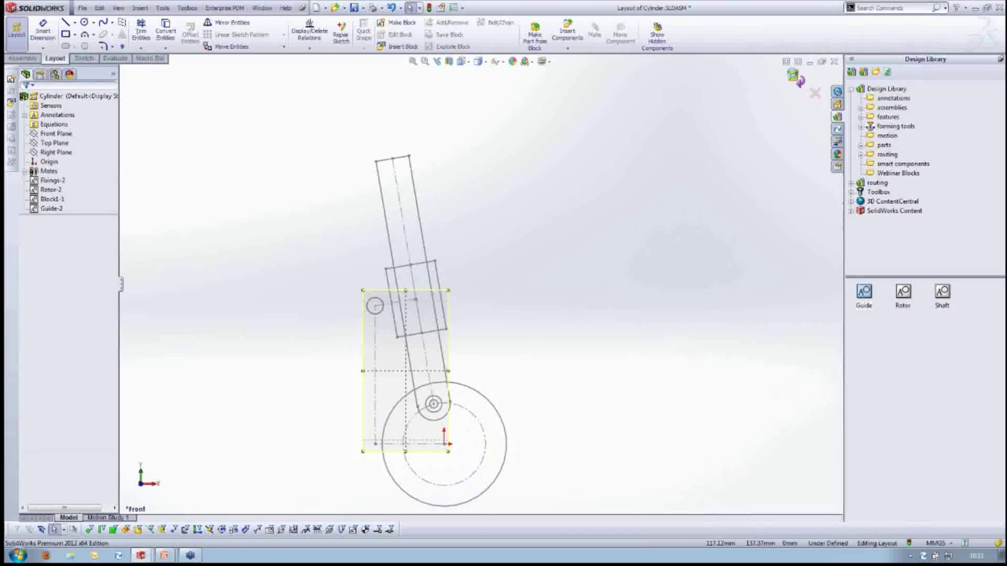
Exit the layout and open the Motion Study 1 timeline.
{"action": "left_click", "coordinate": [794, 77]}
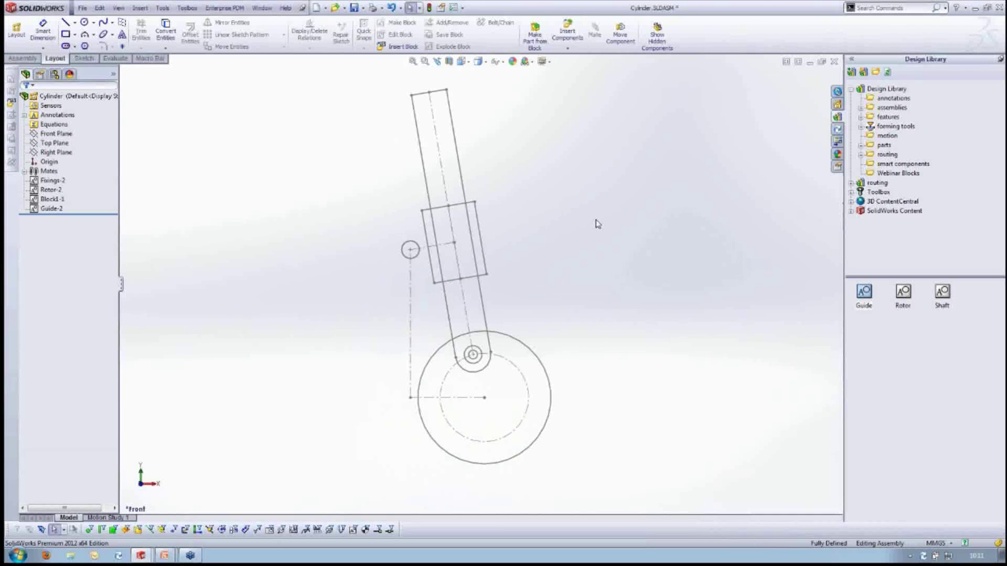
{"action": "left_click", "coordinate": [108, 517]}
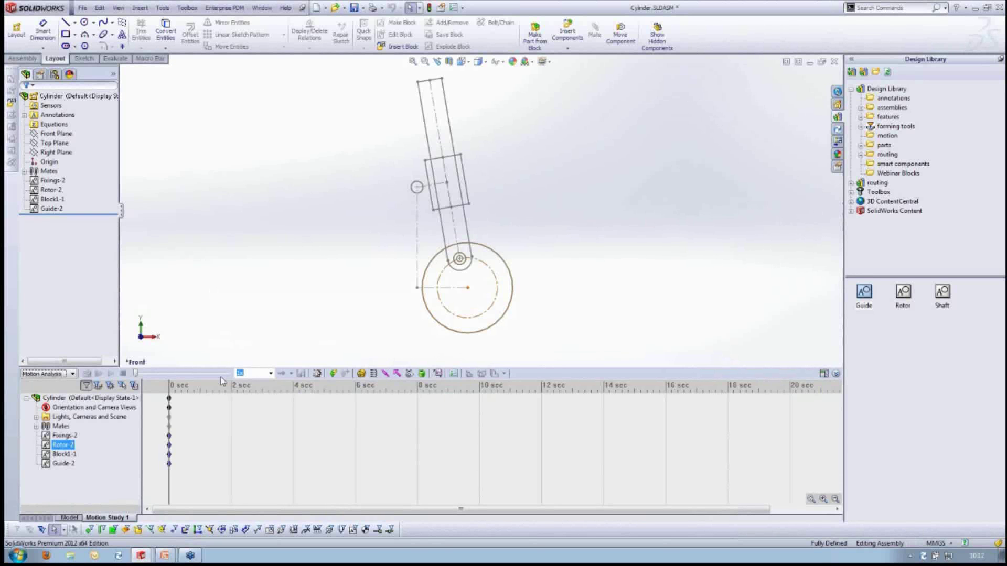
{"action": "left_click", "coordinate": [397, 373]}
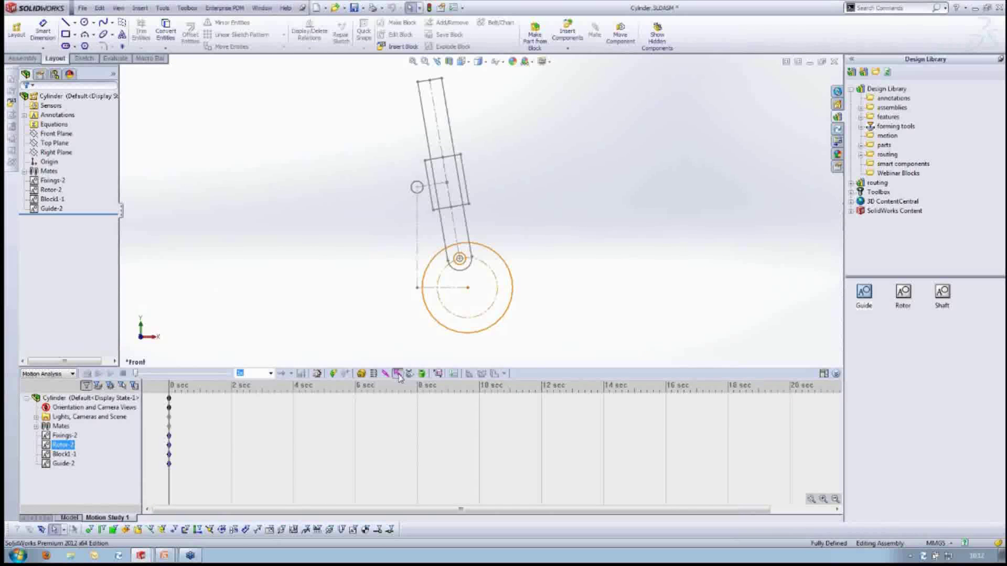
Add Torque1, a 1 N·mm torque, on the rotor circle.
{"action": "left_click", "coordinate": [493, 330]}
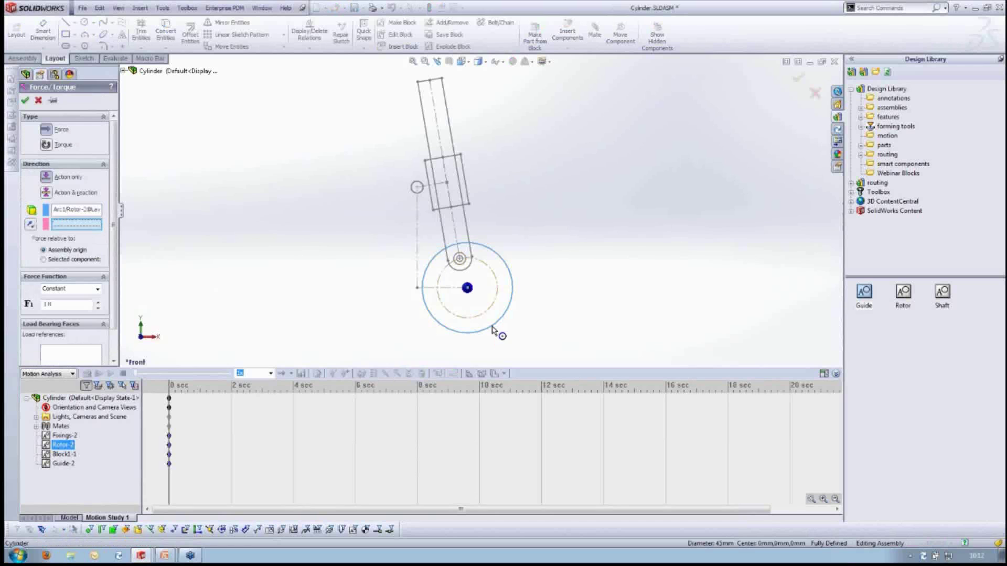
{"action": "left_click", "coordinate": [47, 145]}
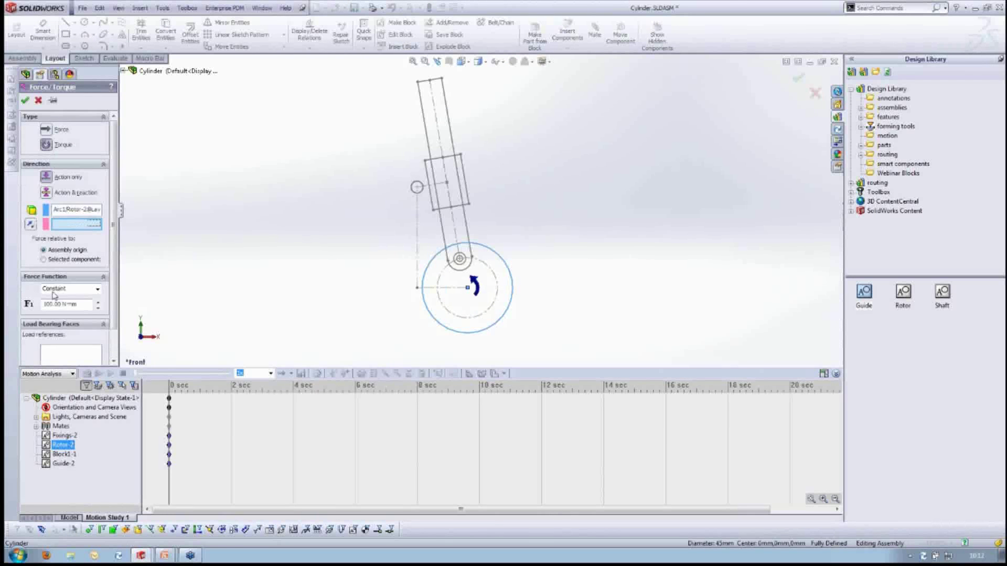
{"action": "double_click", "coordinate": [60, 304]}
{"action": "type", "text": "1"}
{"action": "key", "text": "Return"}
{"action": "left_click", "coordinate": [25, 100]}
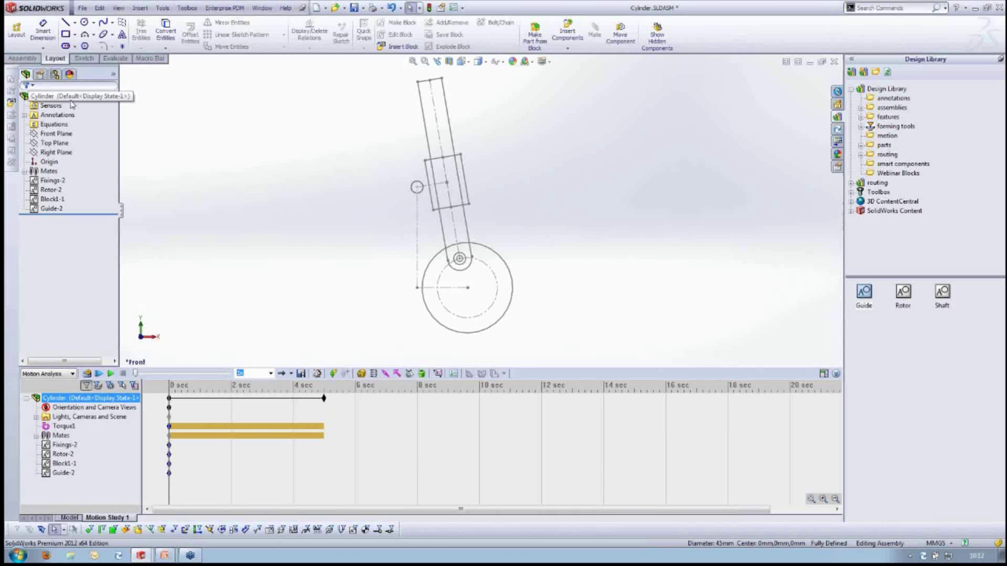
Give the Rotor block a 300 g mass with its centre of mass at the rotor centre.
{"action": "left_click", "coordinate": [16, 29]}
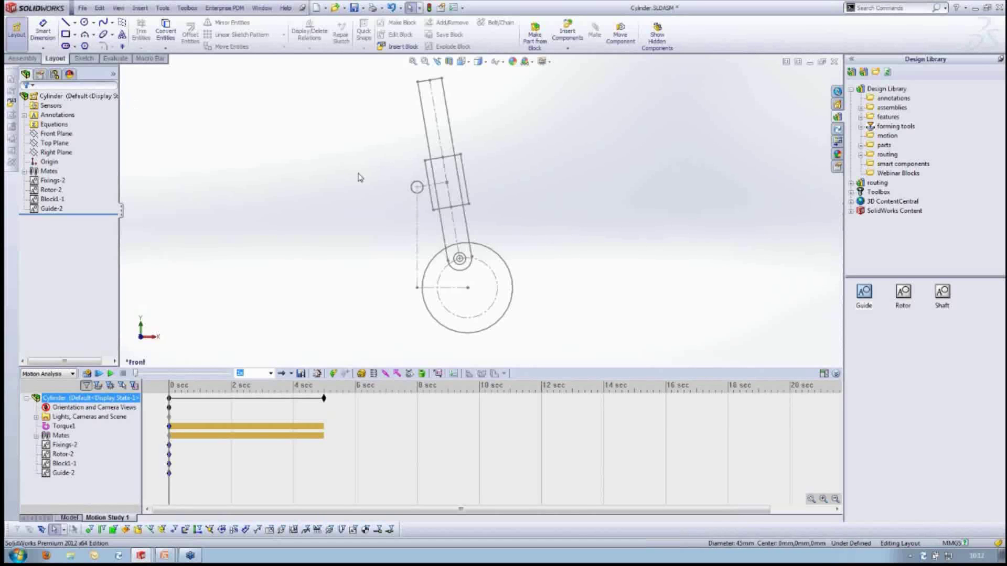
{"action": "left_click", "coordinate": [427, 271]}
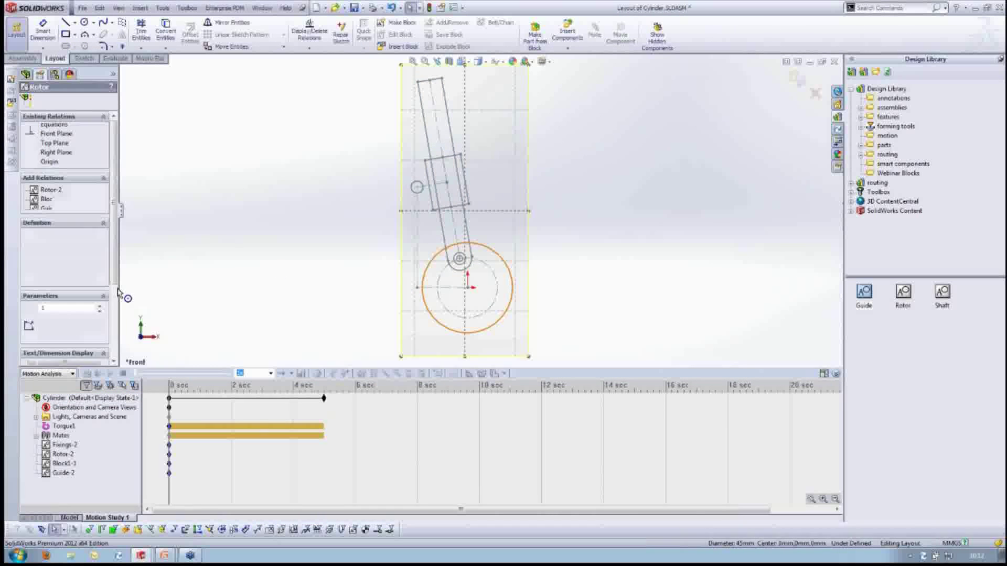
{"action": "scroll", "coordinate": [75, 295], "scroll_direction": "down", "scroll_amount": 3}
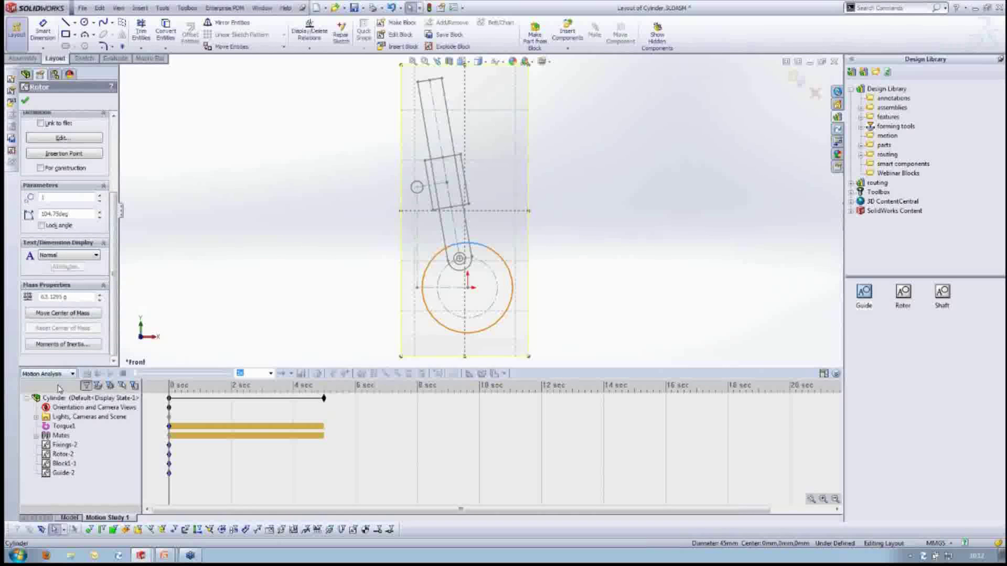
{"action": "double_click", "coordinate": [76, 296]}
{"action": "type", "text": "300"}
{"action": "left_click", "coordinate": [63, 313]}
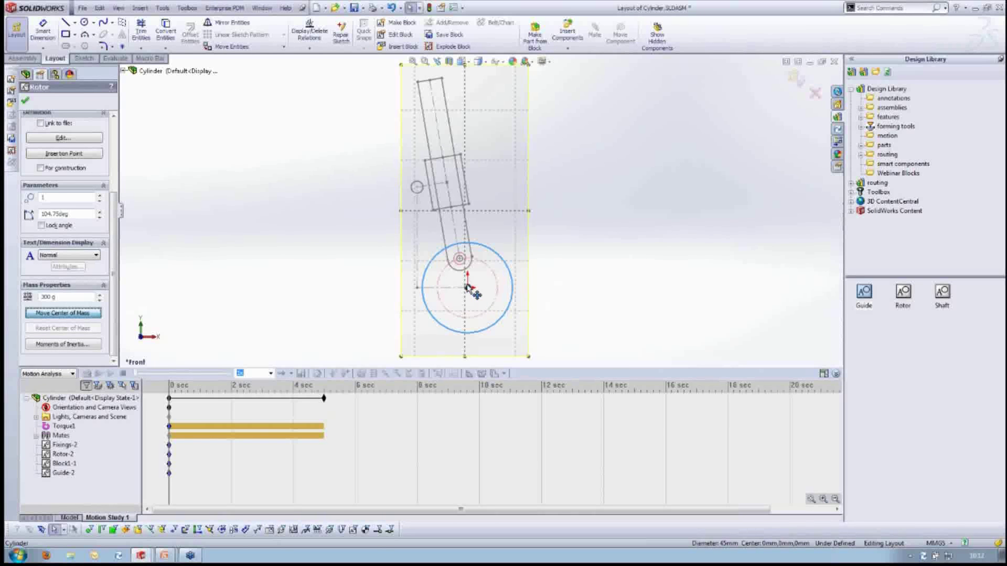
{"action": "left_click_drag", "start_coordinate": [467, 288], "coordinate": [481, 305]}
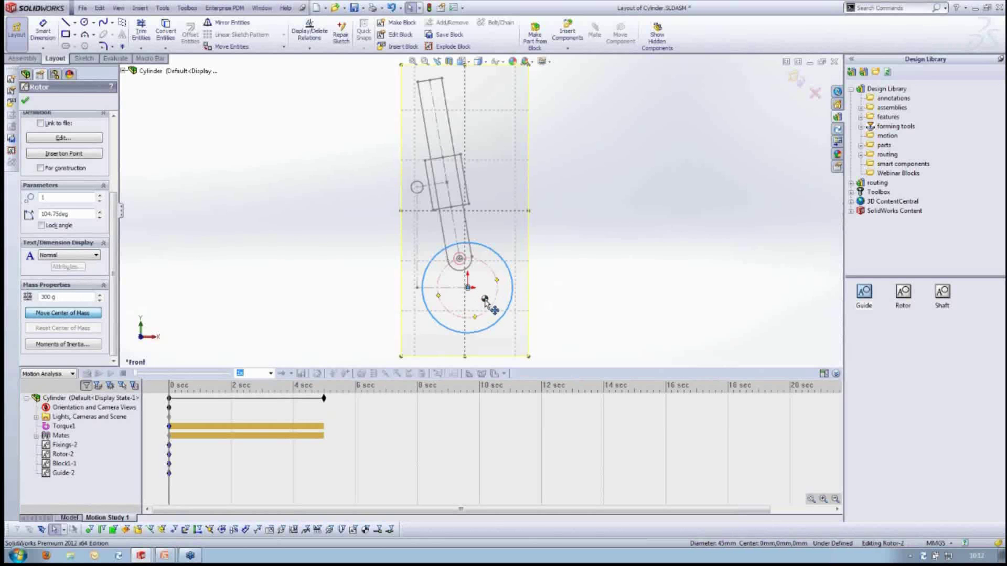
{"action": "left_click", "coordinate": [53, 330]}
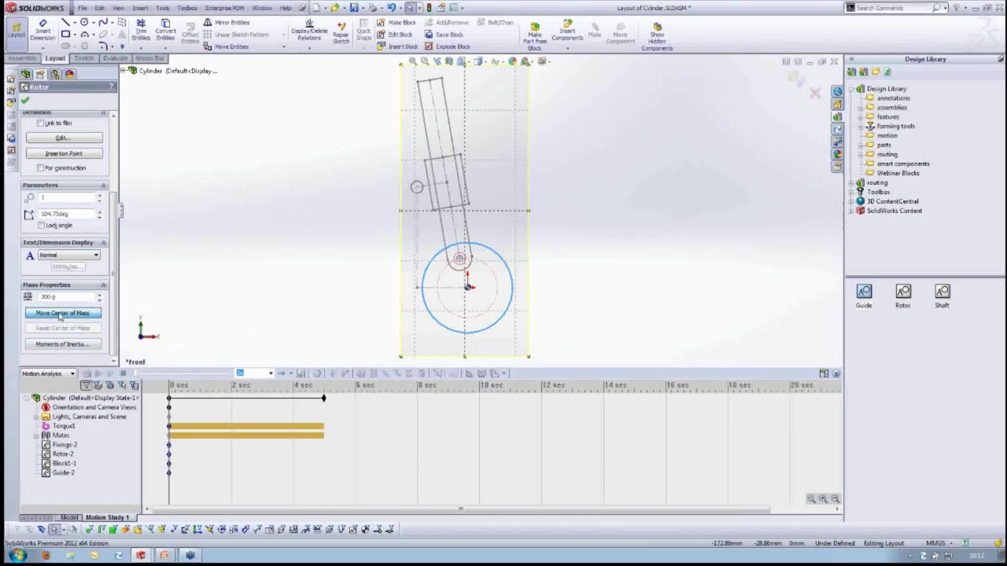
{"action": "left_click", "coordinate": [25, 100]}
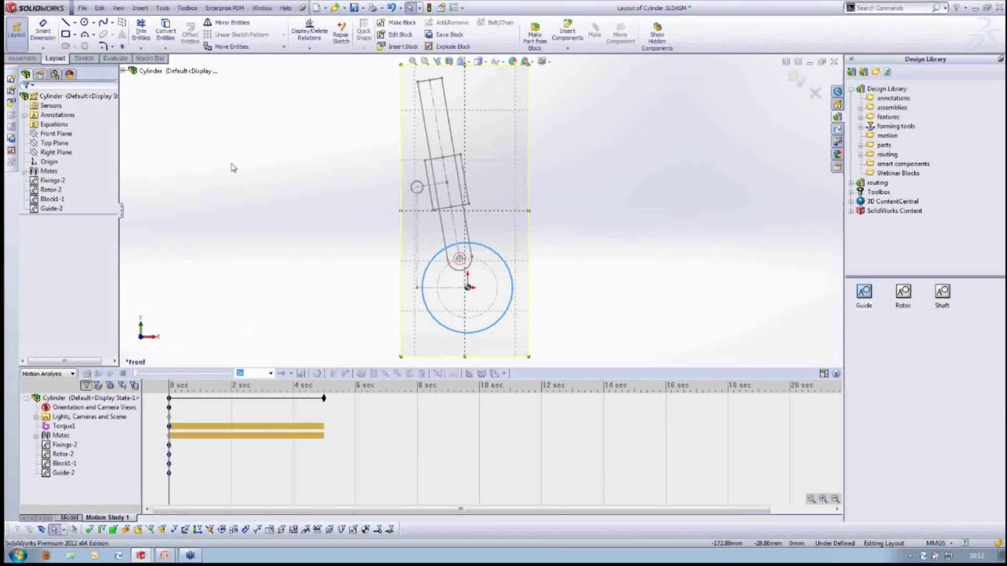
Set Block1's mass to 300 g.
{"action": "left_click", "coordinate": [445, 241]}
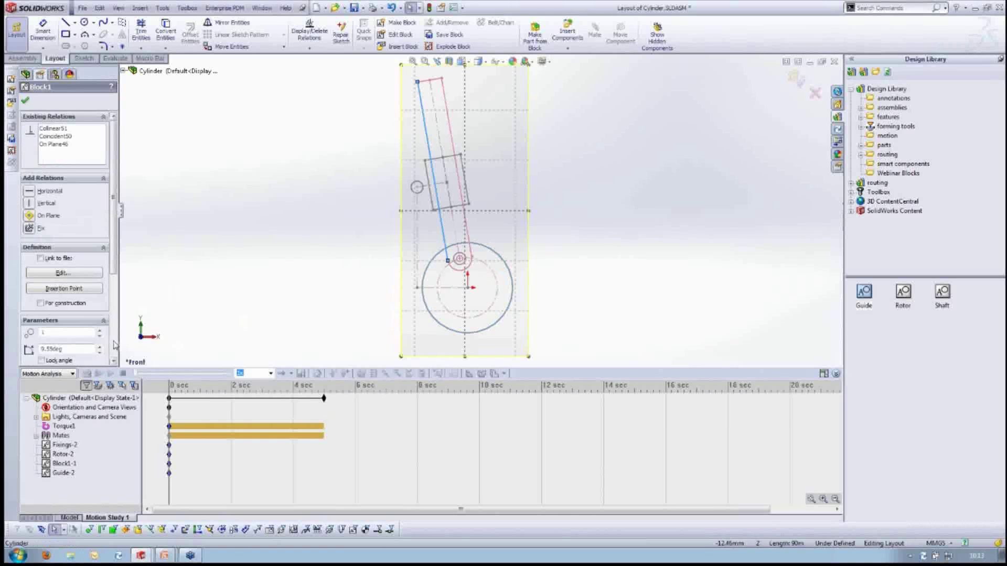
{"action": "scroll", "coordinate": [114, 345], "scroll_direction": "down", "scroll_amount": 3}
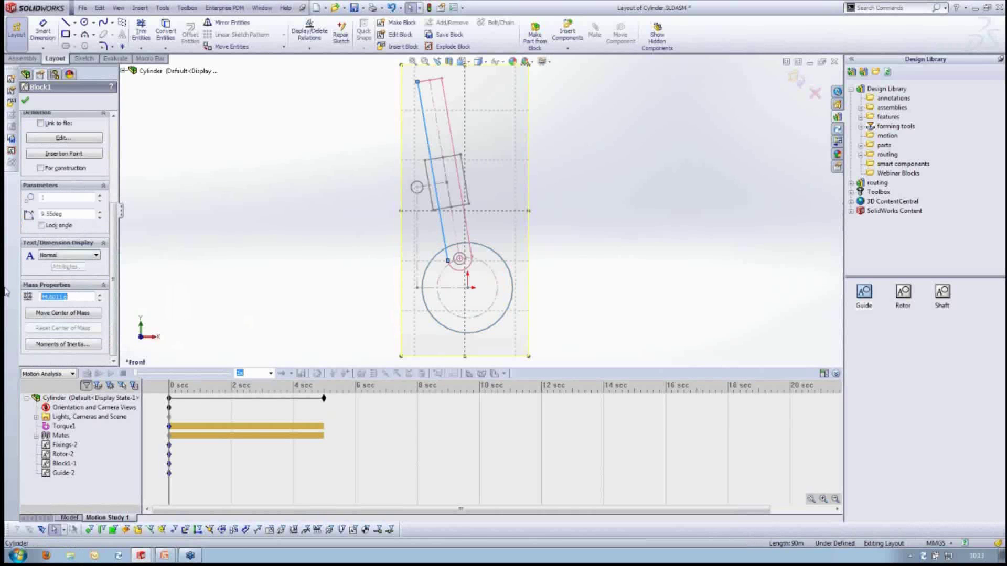
{"action": "type", "text": "300"}
{"action": "left_click", "coordinate": [24, 100]}
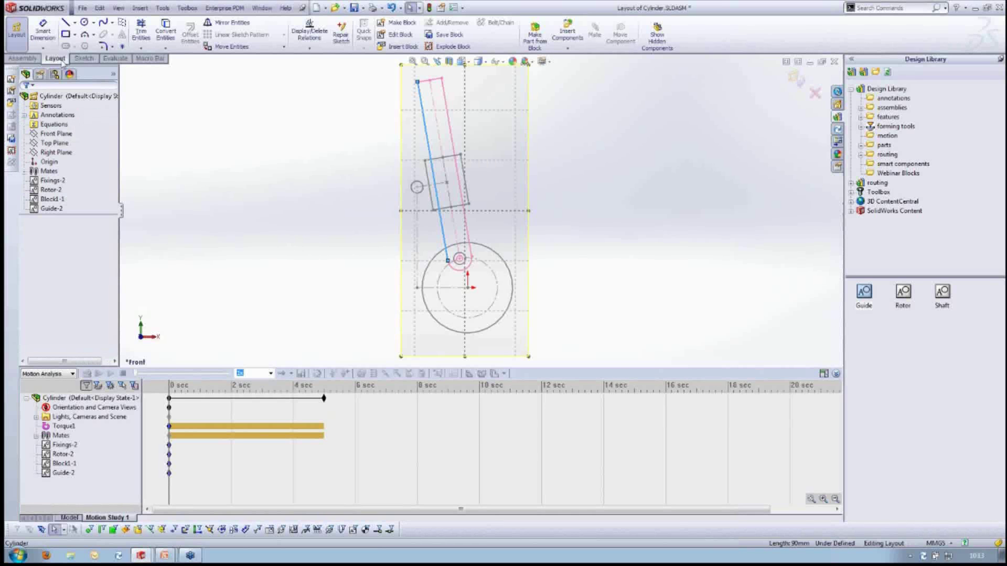
Exit the layout, calculate the 5-second study, and start a results plot for the Cylinder assembly.
{"action": "left_click", "coordinate": [17, 30]}
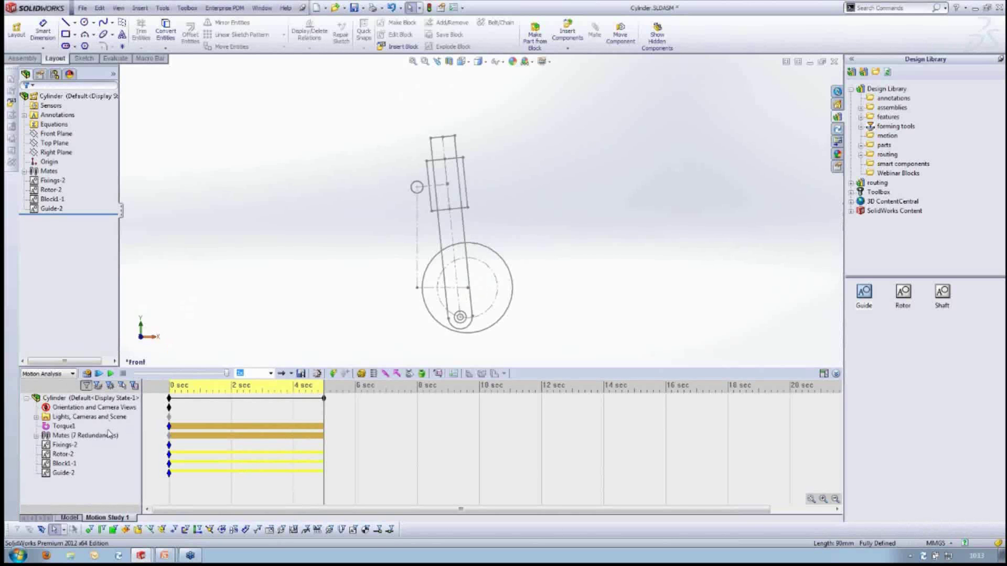
{"action": "left_click", "coordinate": [84, 398]}
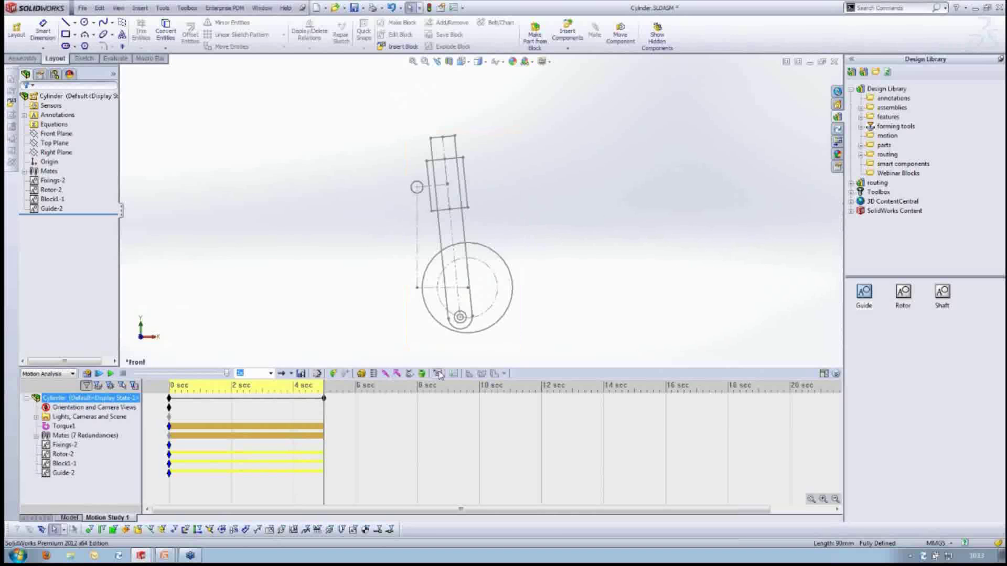
{"action": "left_click", "coordinate": [439, 373]}
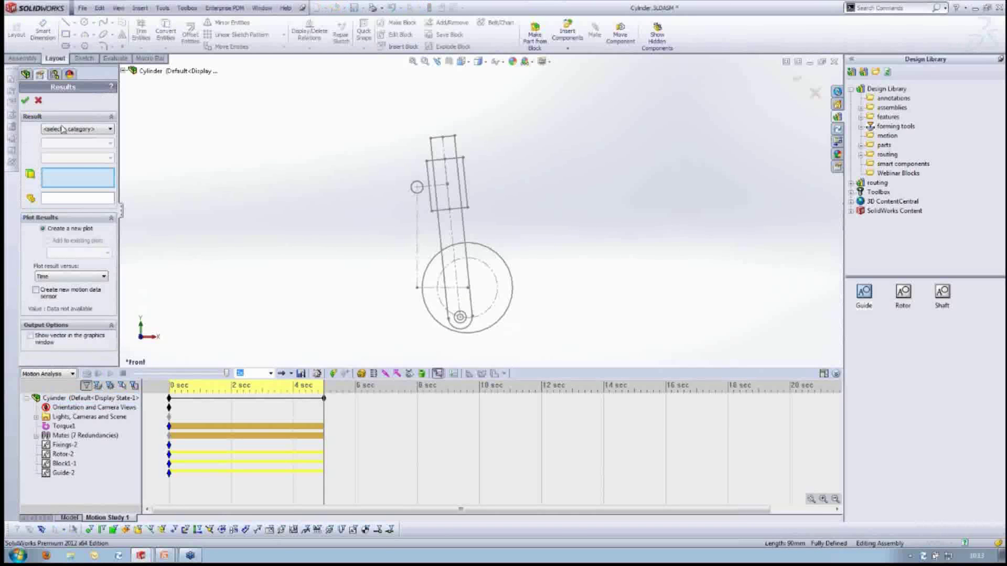
Create a Y Component Linear Velocity plot measured at the rotor's pin point.
{"action": "left_click", "coordinate": [65, 129]}
{"action": "left_click", "coordinate": [68, 146]}
{"action": "left_click", "coordinate": [73, 144]}
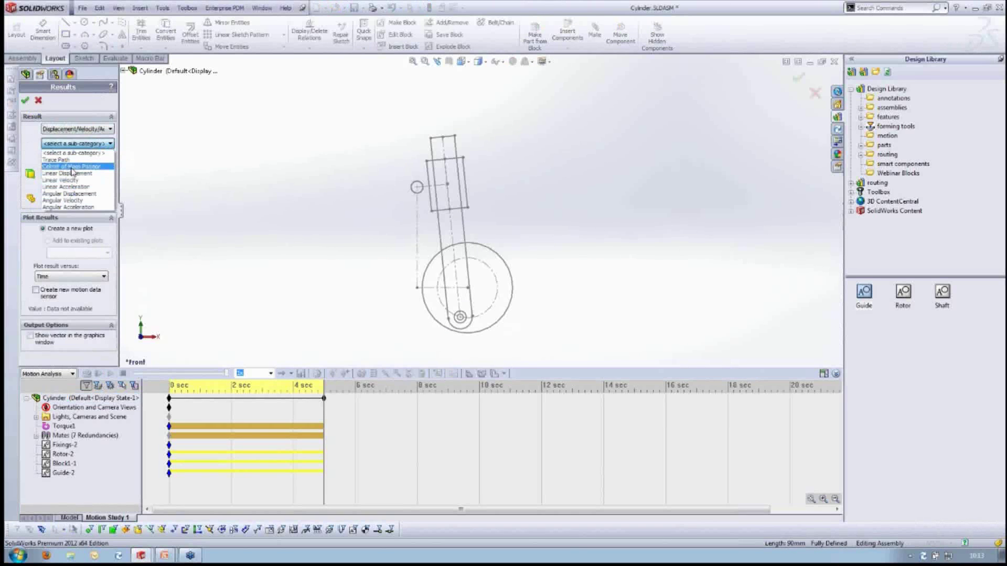
{"action": "left_click", "coordinate": [62, 180]}
{"action": "left_click", "coordinate": [77, 158]}
{"action": "left_click", "coordinate": [76, 166]}
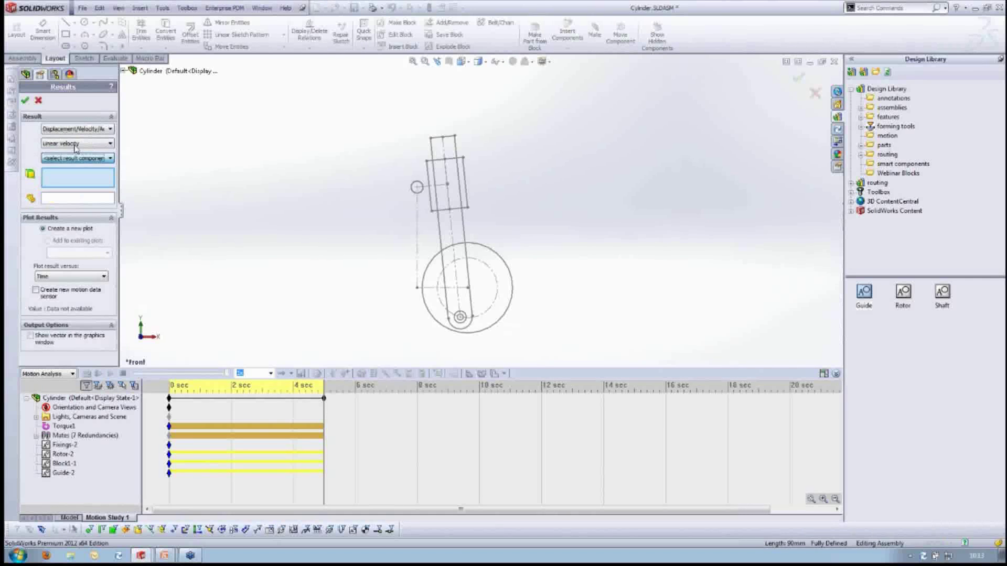
{"action": "left_click", "coordinate": [77, 158]}
{"action": "left_click", "coordinate": [73, 180]}
{"action": "left_click", "coordinate": [460, 317]}
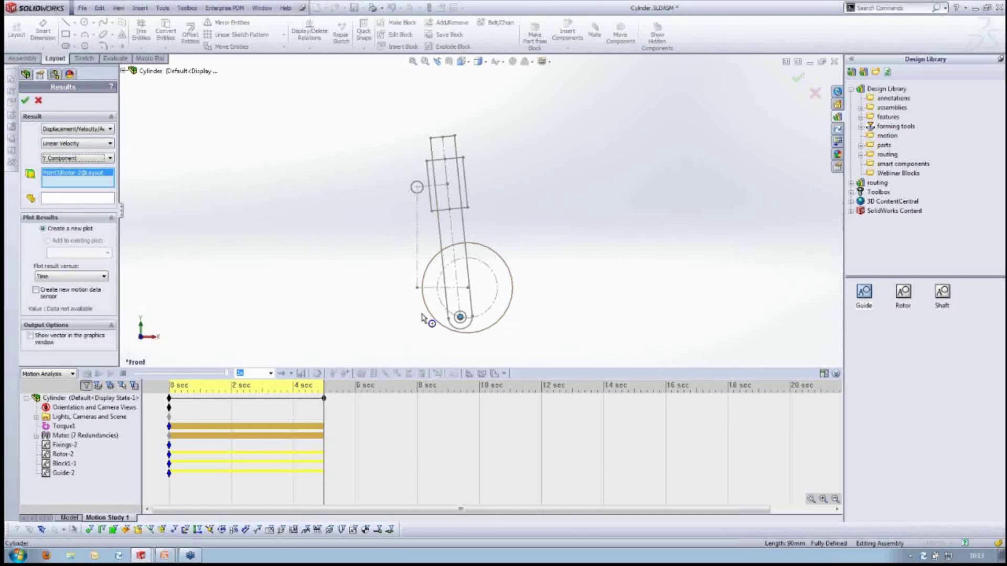
{"action": "left_click", "coordinate": [25, 100]}
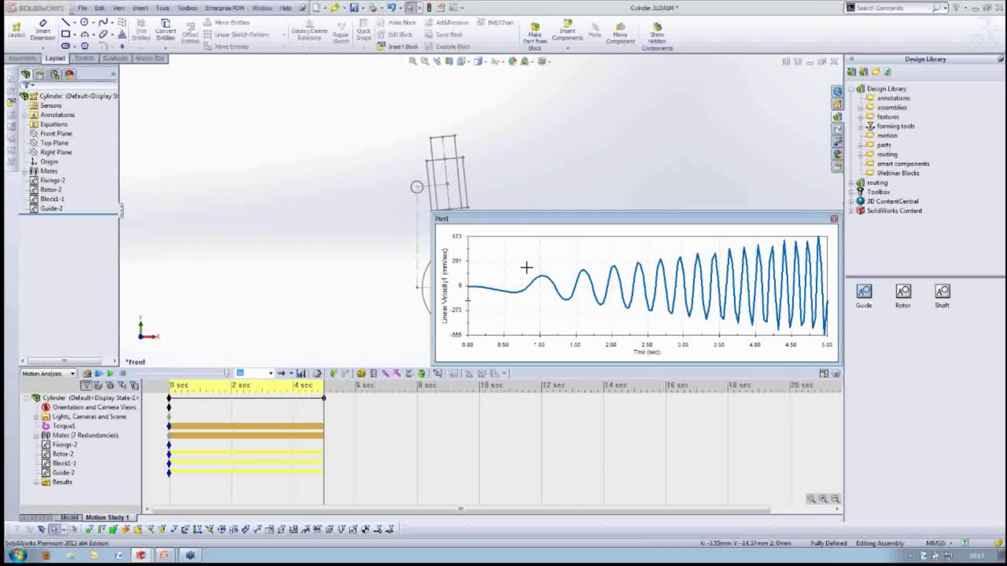
Close the velocity plot and resume editing the Cylinder assembly's layout.
{"action": "left_click", "coordinate": [834, 221]}
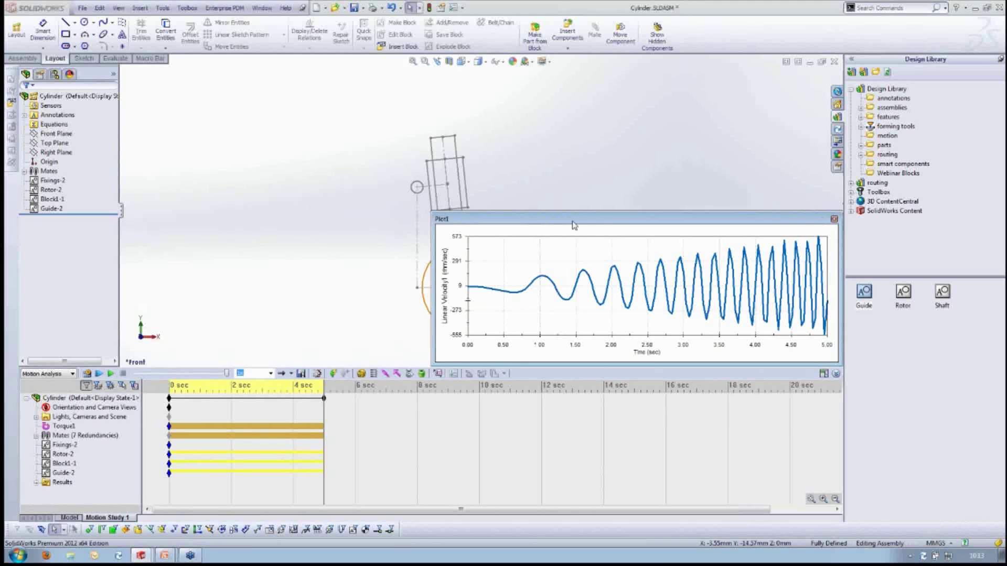
{"action": "left_click", "coordinate": [25, 96]}
{"action": "left_click", "coordinate": [17, 30]}
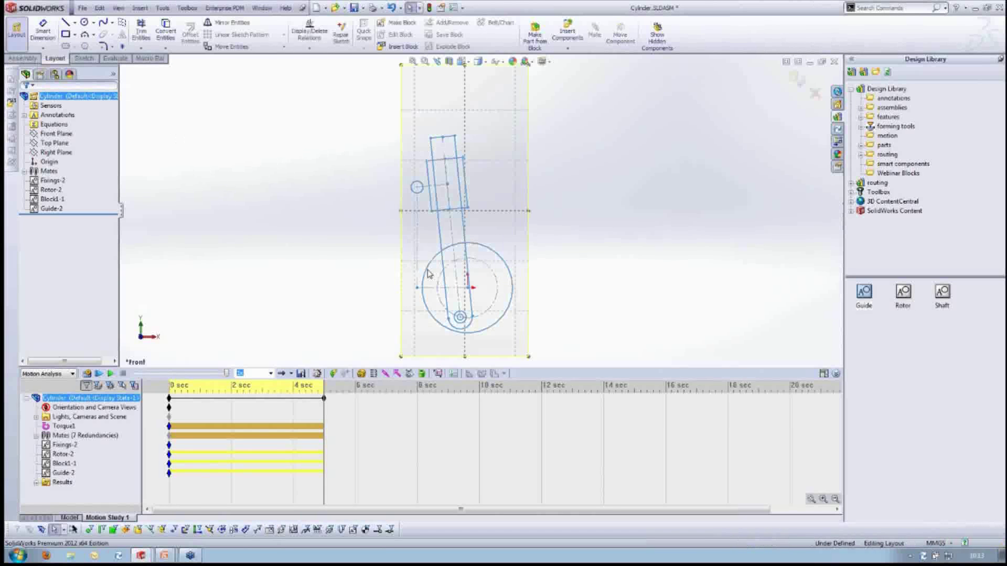
Set the Rotor block's mass to 600 g.
{"action": "left_click", "coordinate": [430, 315]}
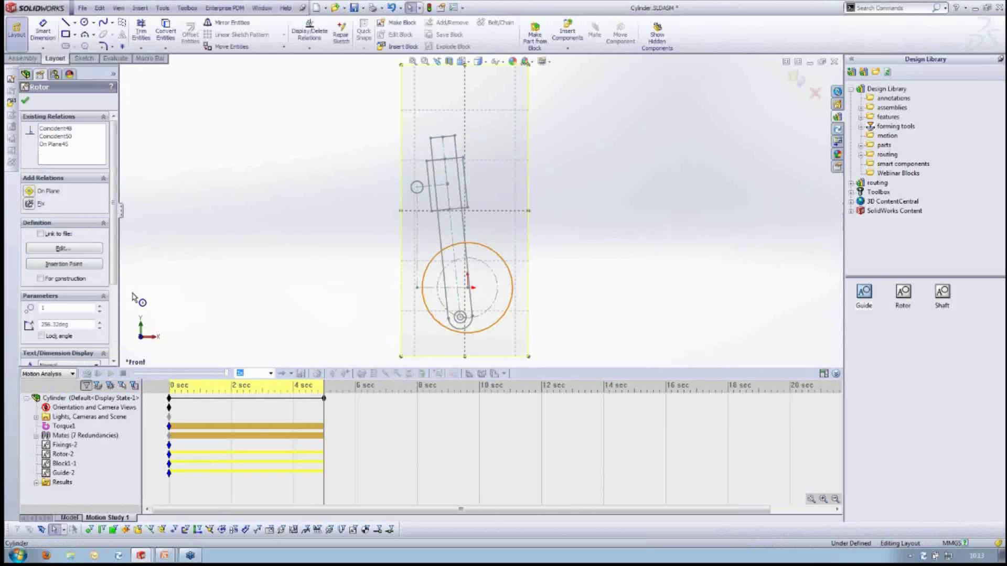
{"action": "type", "text": "600"}
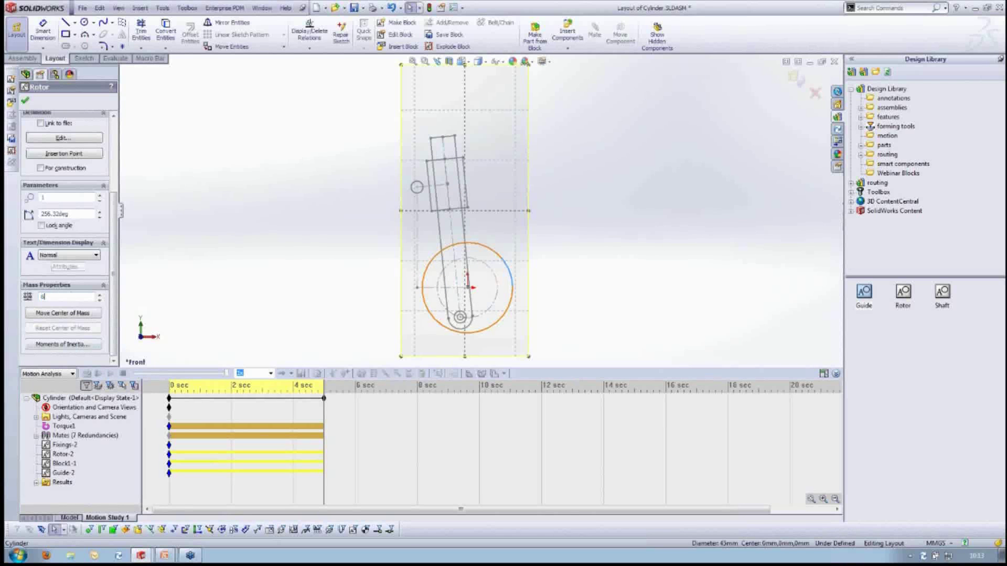
{"action": "left_click", "coordinate": [24, 100]}
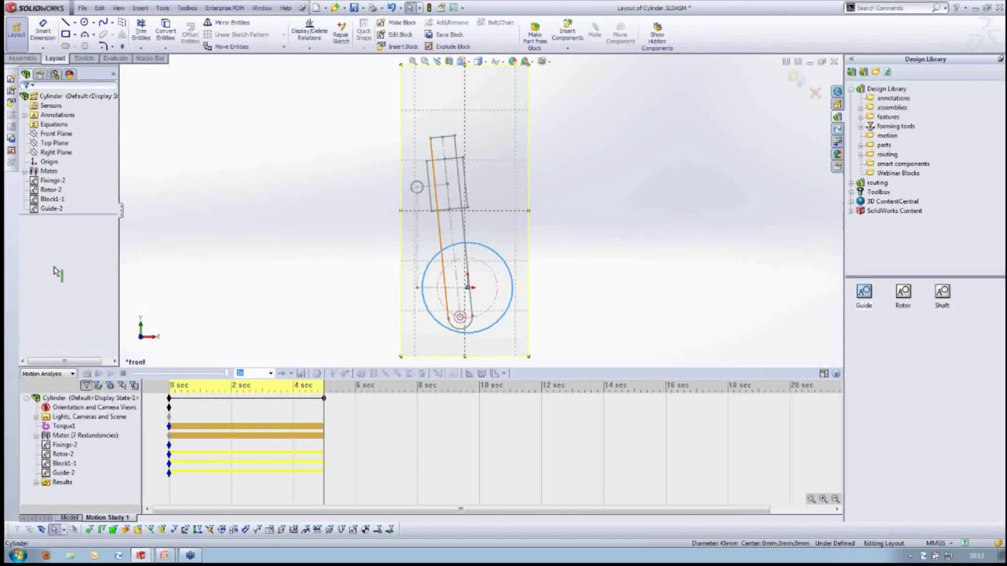
Set Block1's mass to 600 g and finish editing the layout.
{"action": "scroll", "coordinate": [88, 281], "scroll_direction": "down", "scroll_amount": 5}
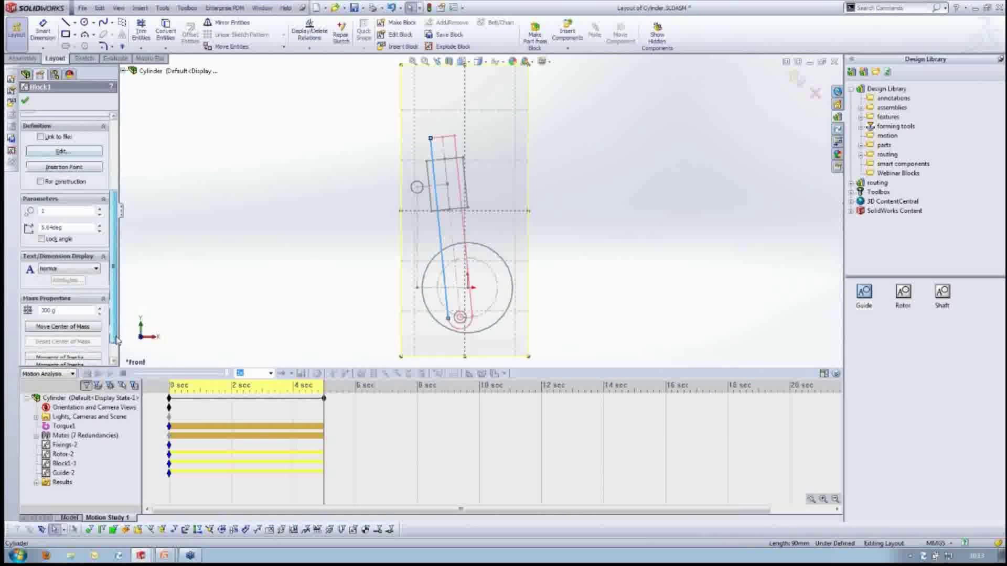
{"action": "left_click", "coordinate": [63, 296]}
{"action": "type", "text": "600"}
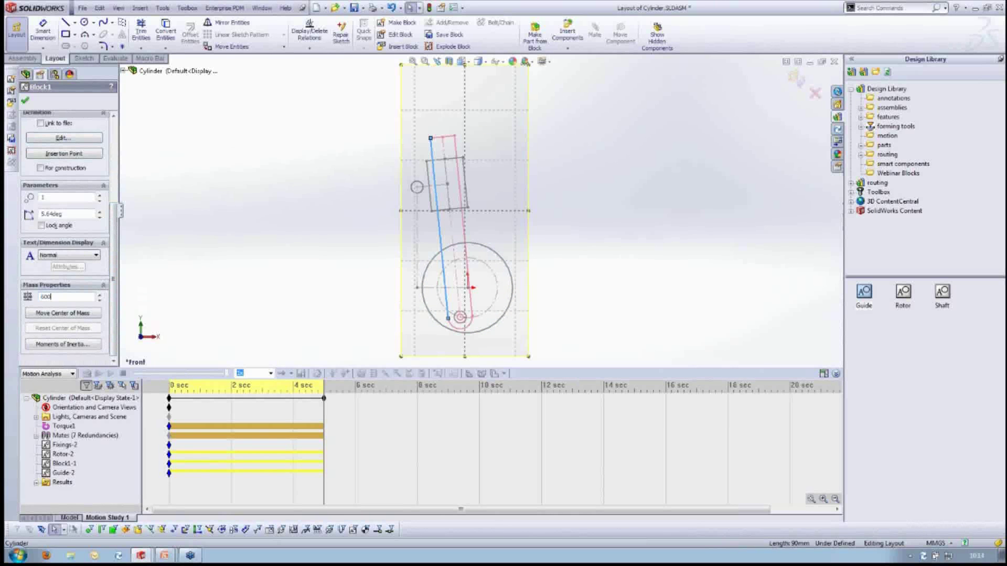
{"action": "left_click", "coordinate": [25, 100]}
{"action": "left_click", "coordinate": [16, 30]}
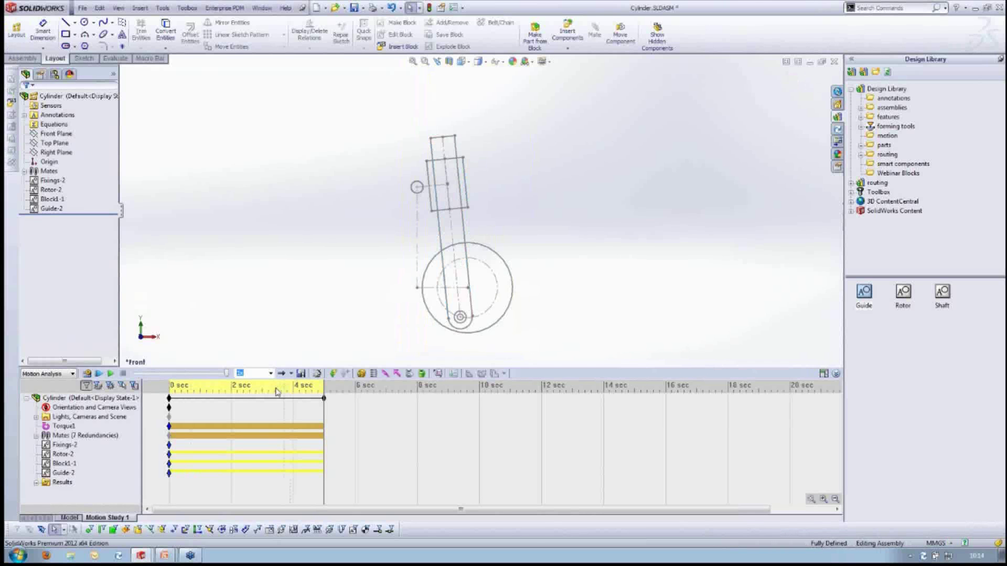
Recalculate the motion study and review Plot1, now peaking near 285 mm/sec.
{"action": "left_click", "coordinate": [88, 374]}
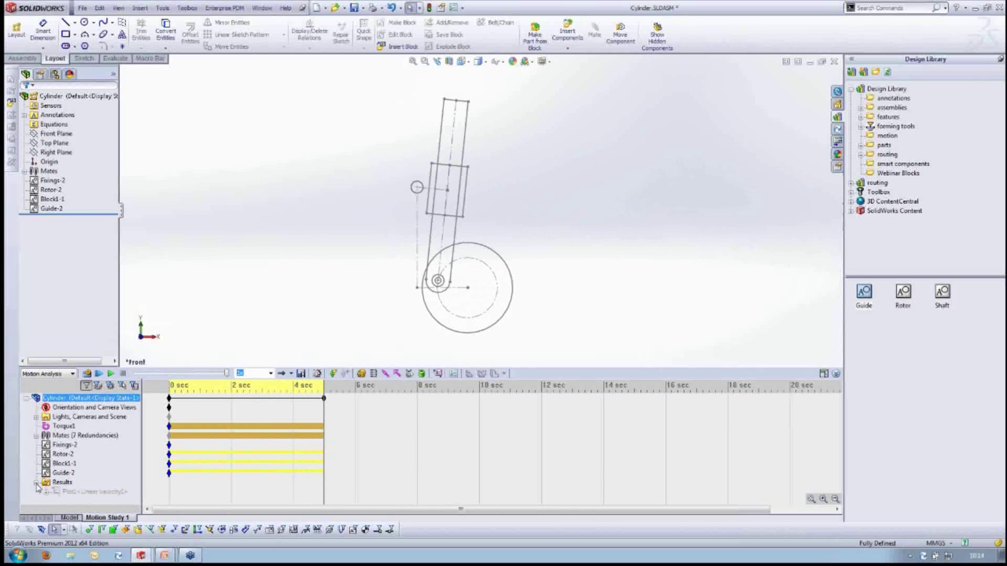
{"action": "right_click", "coordinate": [73, 491]}
{"action": "left_click", "coordinate": [101, 432]}
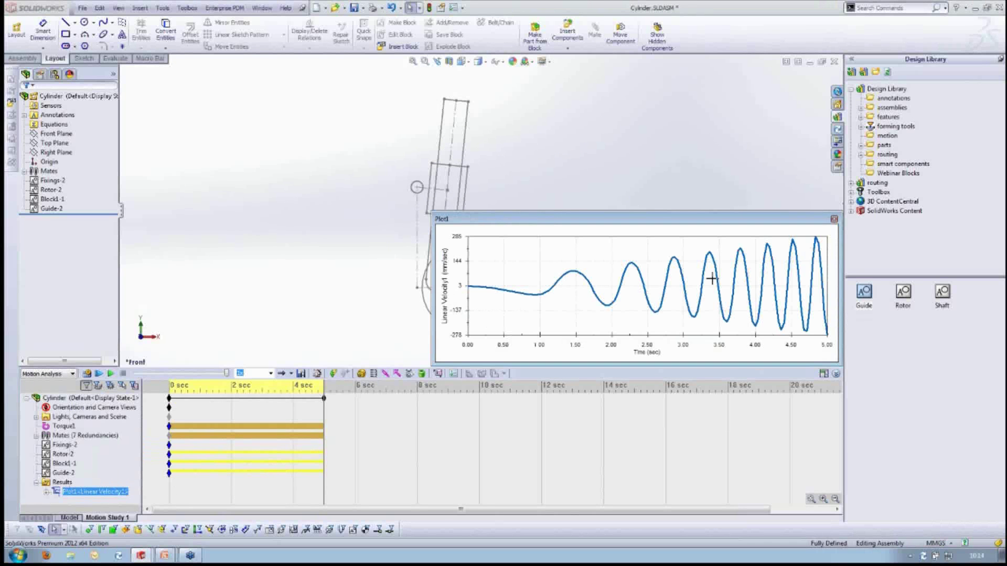
{"action": "mouse_move", "coordinate": [639, 282]}
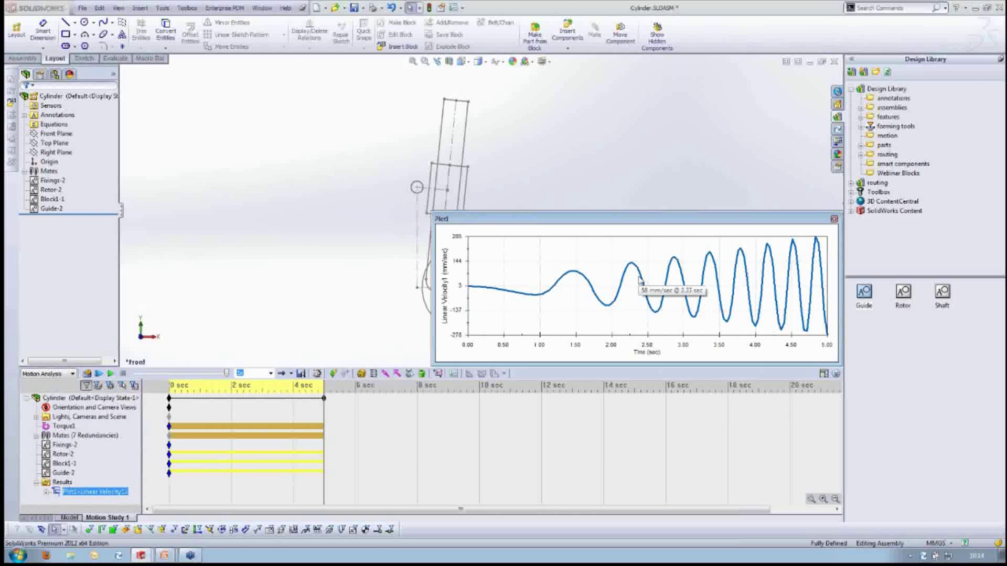
{"action": "left_click", "coordinate": [834, 219]}
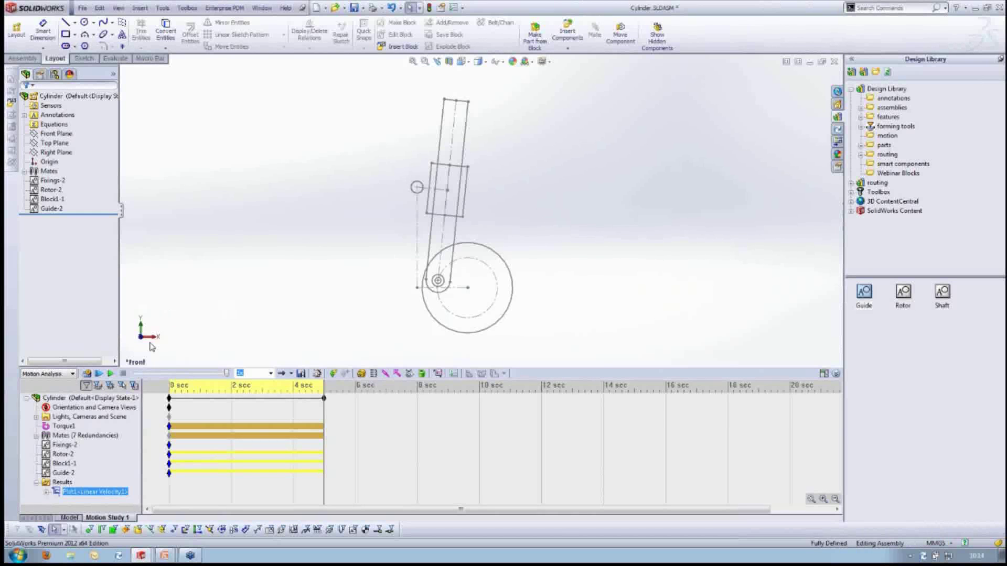
Switch from the motion study back to the Model view.
{"action": "left_click", "coordinate": [70, 518]}
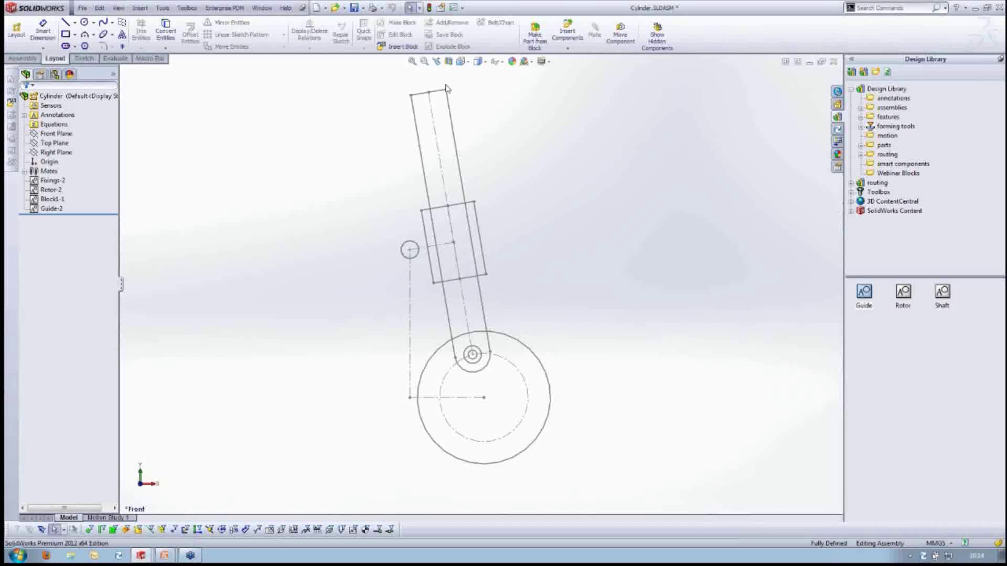
Open Belts.SLDPRT from recent documents and start editing Sketch1.
{"action": "key", "text": "r"}
{"action": "left_click", "coordinate": [470, 180]}
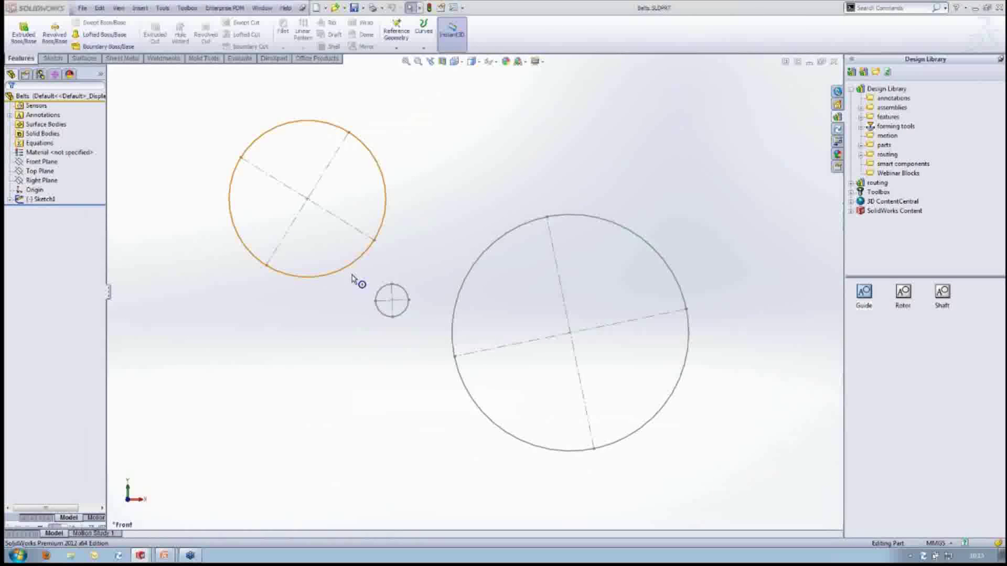
{"action": "left_click", "coordinate": [9, 200]}
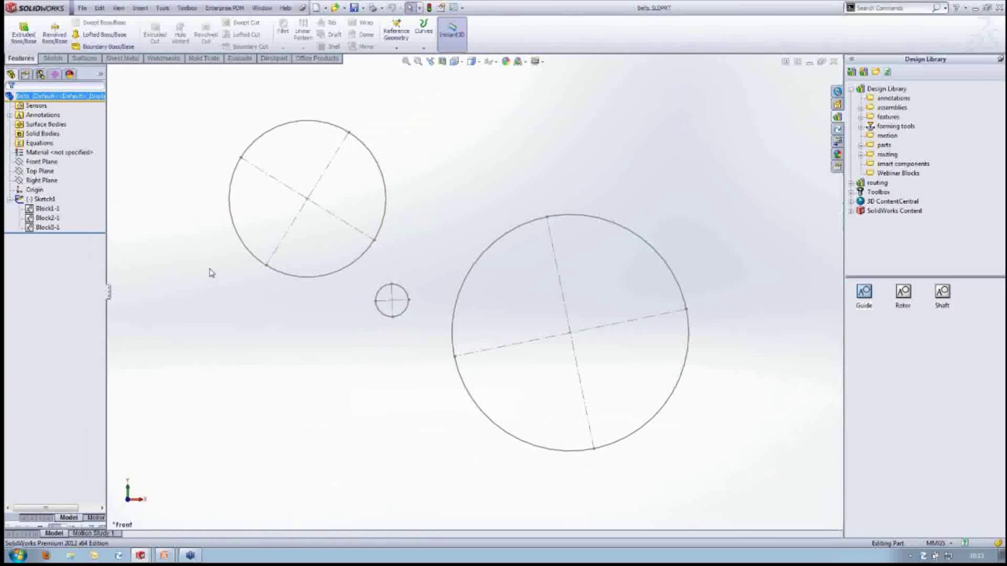
{"action": "right_click", "coordinate": [42, 200]}
{"action": "left_click", "coordinate": [47, 173]}
Exit the sketch and move the pulley block back to the upper left.
{"action": "left_click", "coordinate": [326, 279]}
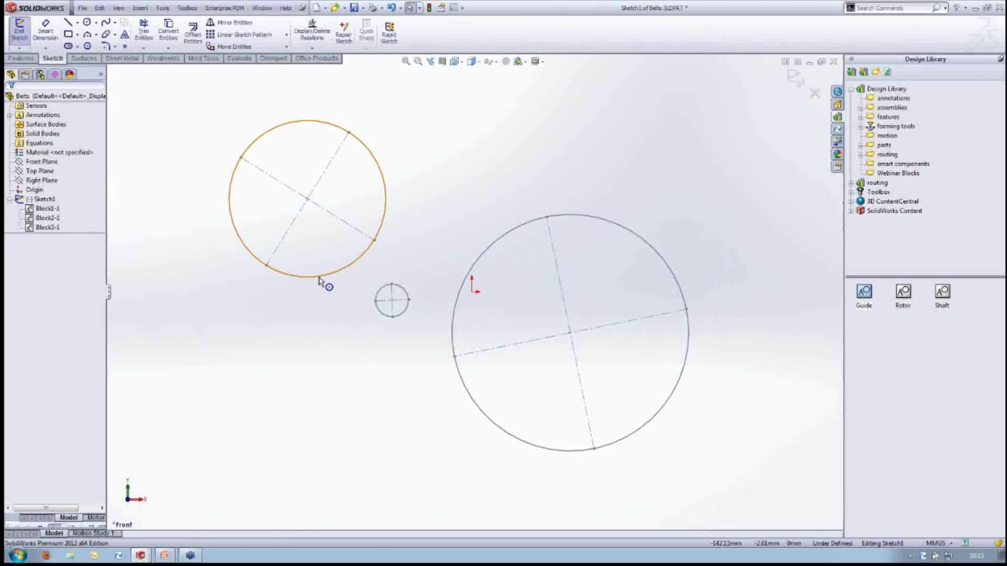
{"action": "left_click", "coordinate": [380, 312], "text": "ctrl"}
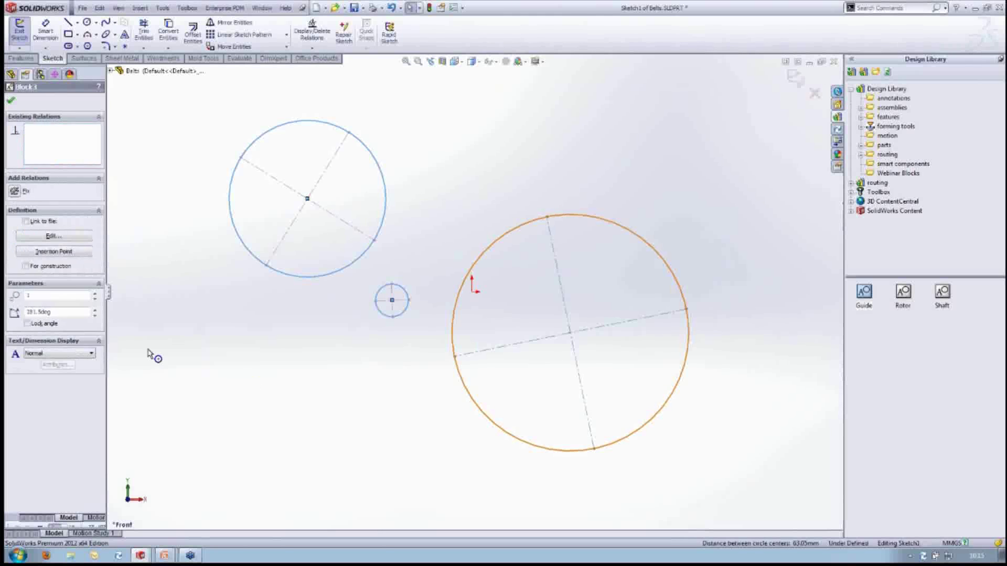
{"action": "left_click", "coordinate": [233, 286]}
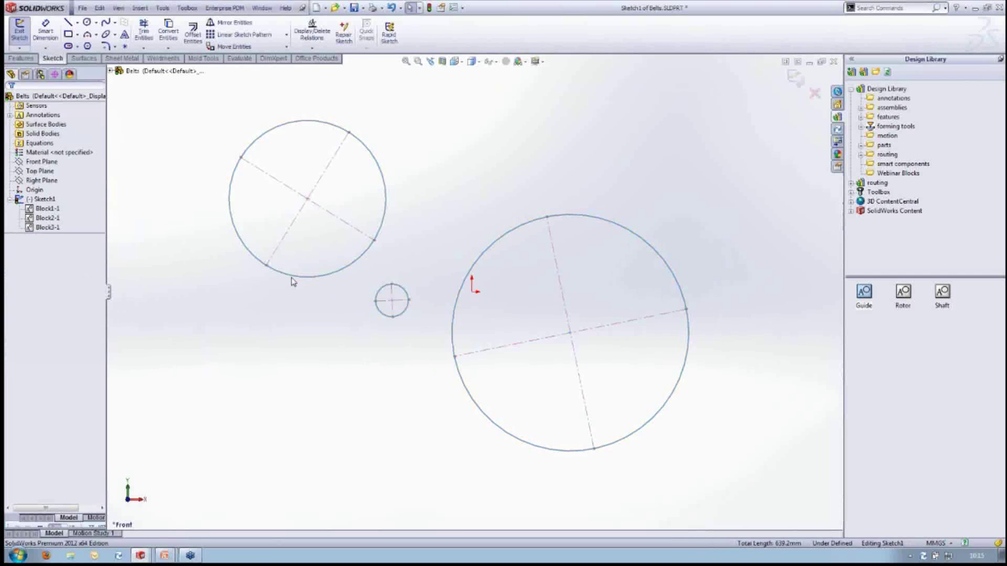
{"action": "left_click", "coordinate": [20, 31]}
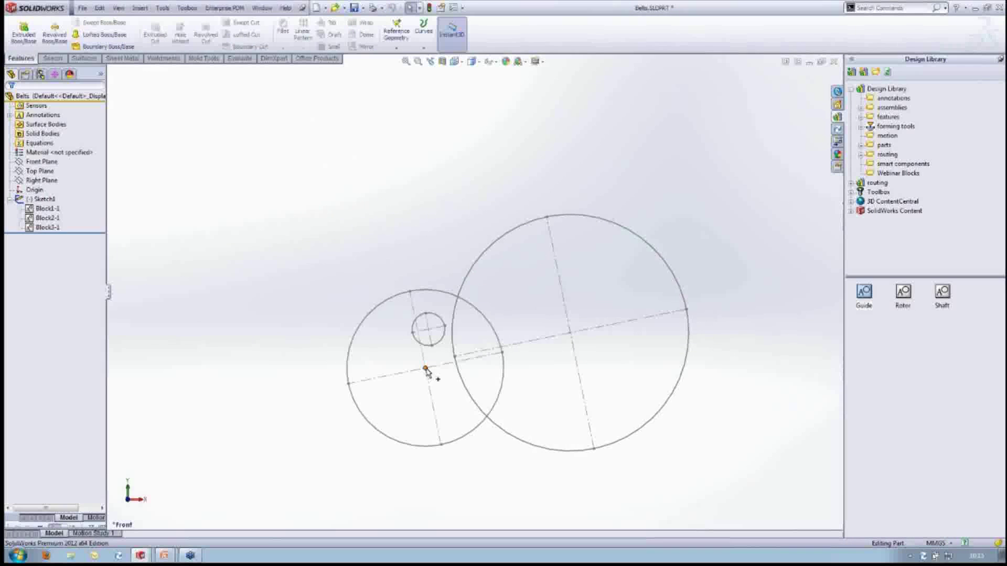
{"action": "left_click_drag", "start_coordinate": [426, 368], "coordinate": [295, 241]}
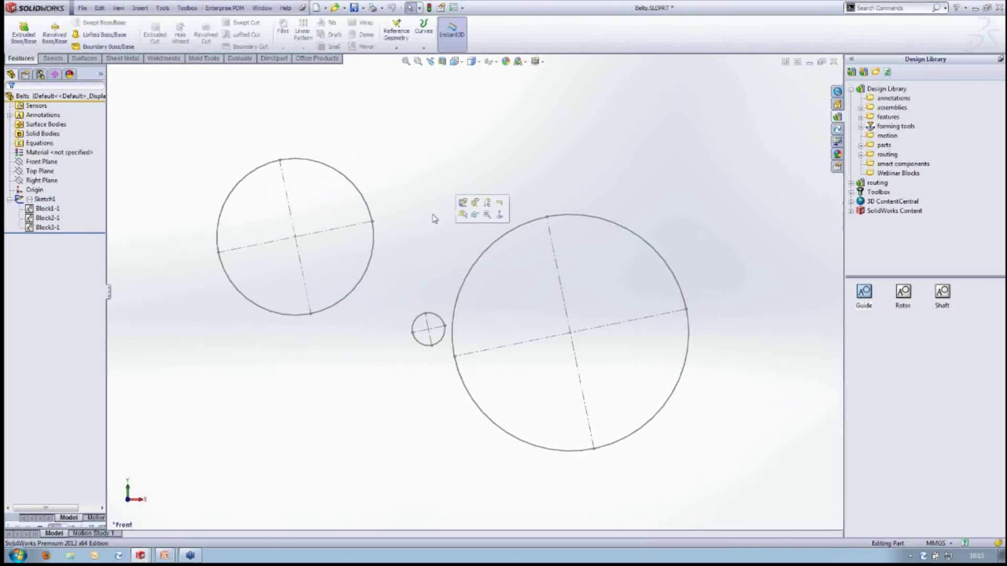
Select all three pulley blocks and search the commands for 'belt'.
{"action": "left_click", "coordinate": [338, 312]}
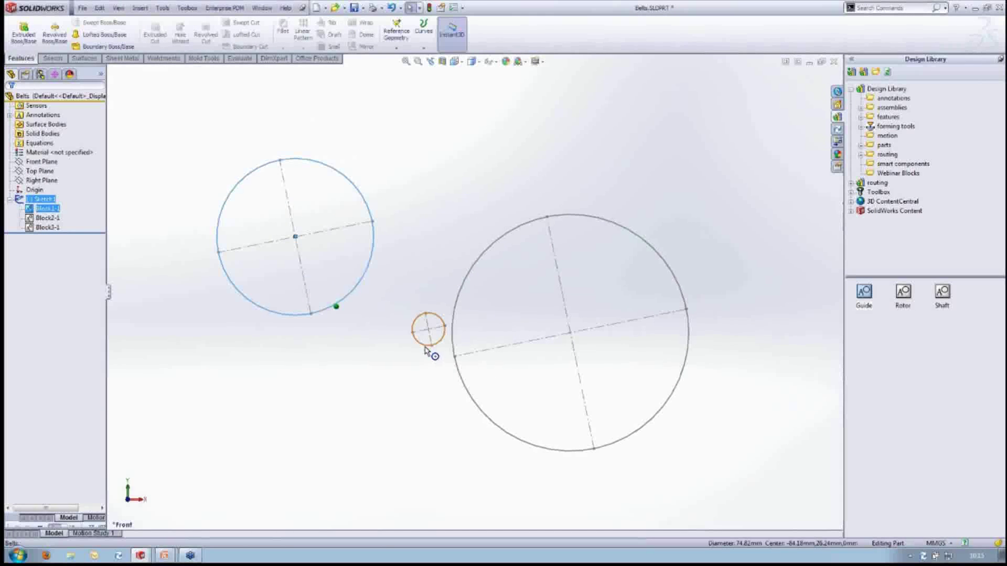
{"action": "left_click", "coordinate": [425, 345]}
{"action": "left_click", "coordinate": [453, 349], "text": "ctrl"}
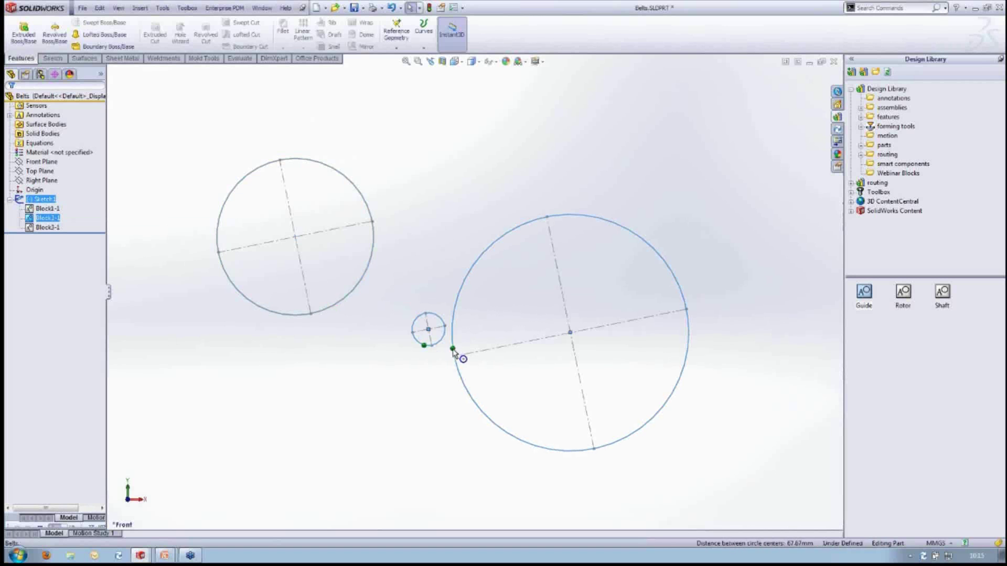
{"action": "left_click", "coordinate": [339, 305], "text": "ctrl"}
{"action": "left_click", "coordinate": [37, 204], "text": "ctrl"}
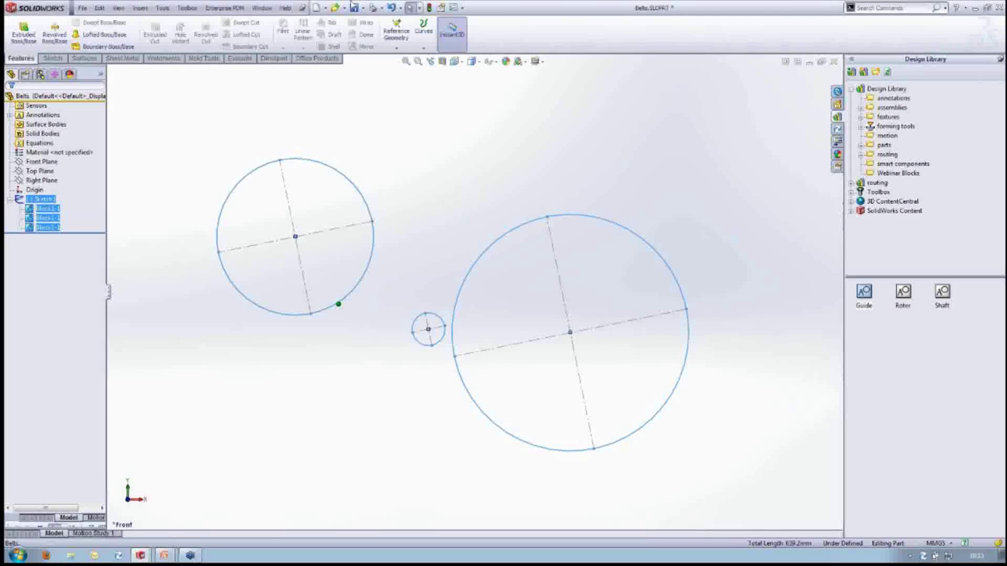
{"action": "left_click", "coordinate": [913, 9]}
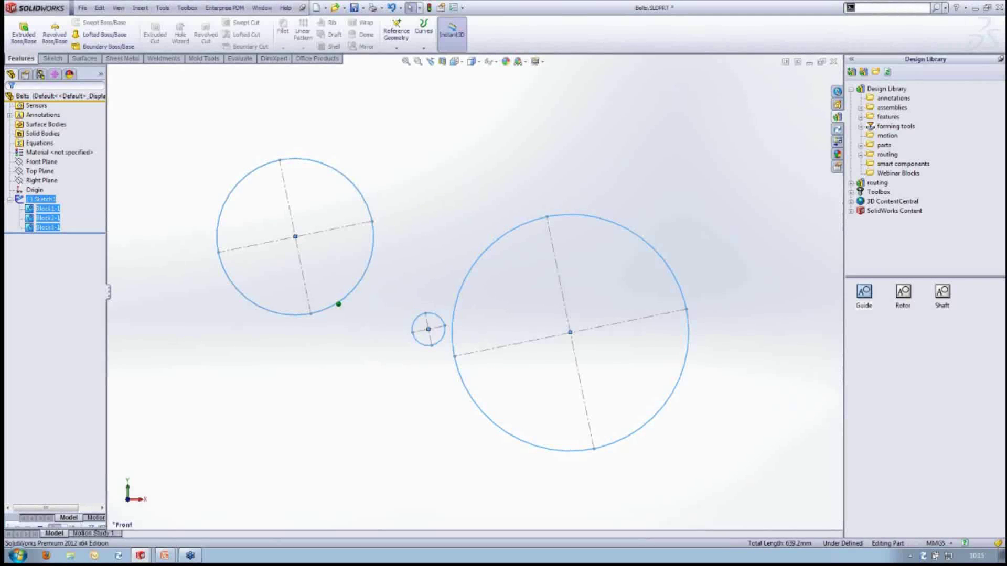
{"action": "type", "text": "belt"}
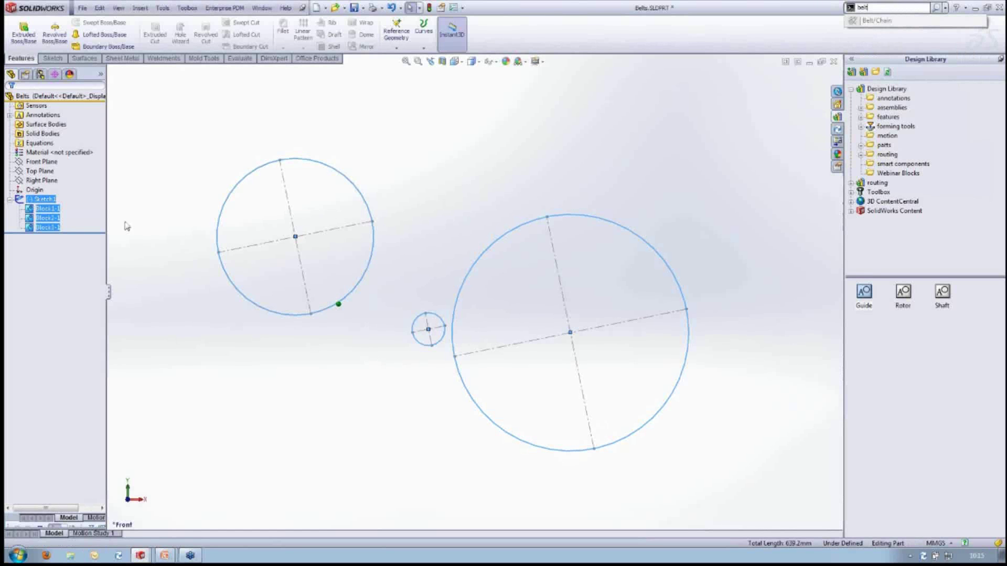
Re-edit Sketch1 and select the upper-left and small pulley circles.
{"action": "left_click", "coordinate": [61, 194]}
{"action": "right_click", "coordinate": [49, 195]}
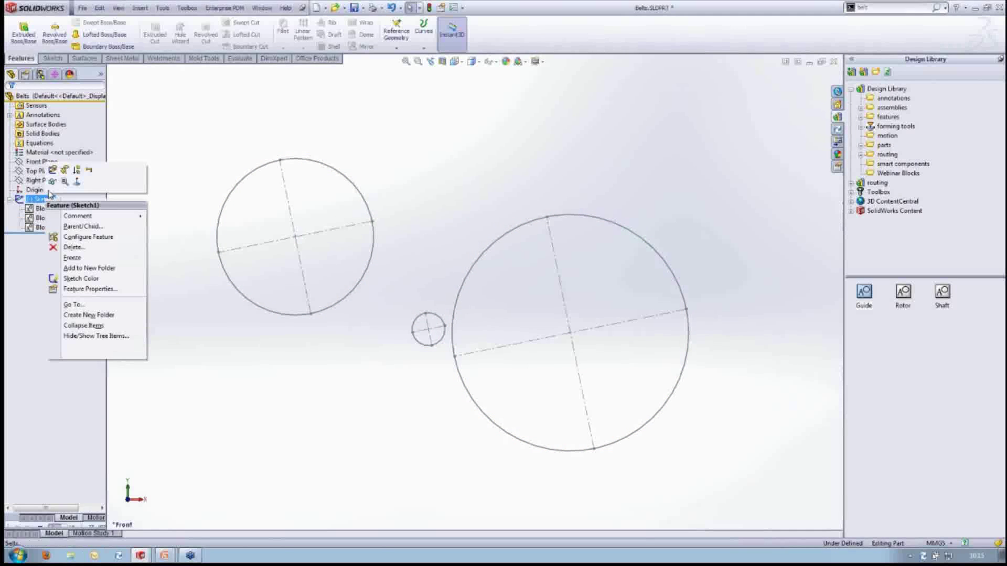
{"action": "left_click", "coordinate": [52, 170]}
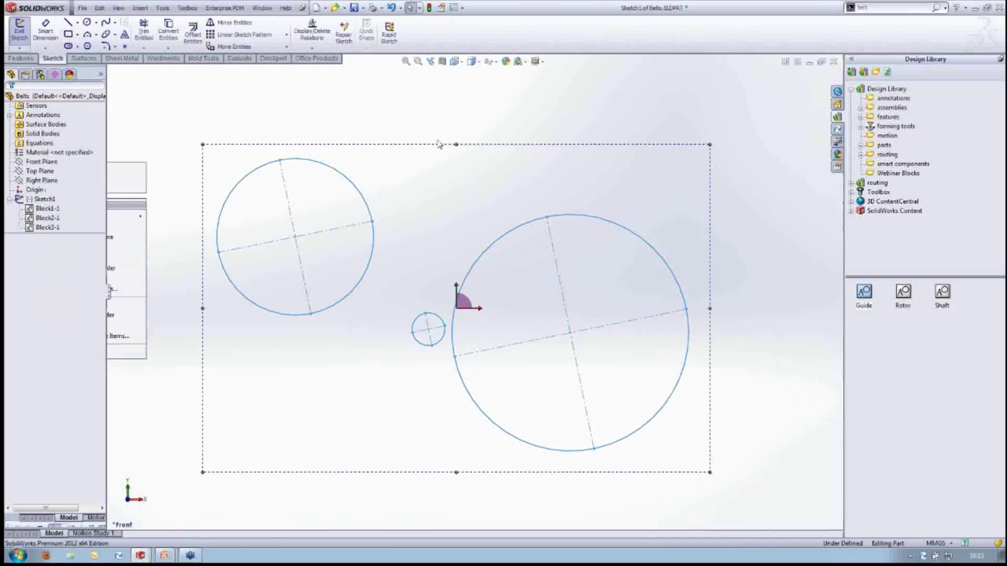
{"action": "left_click", "coordinate": [370, 272]}
{"action": "left_click", "coordinate": [432, 328], "text": "ctrl"}
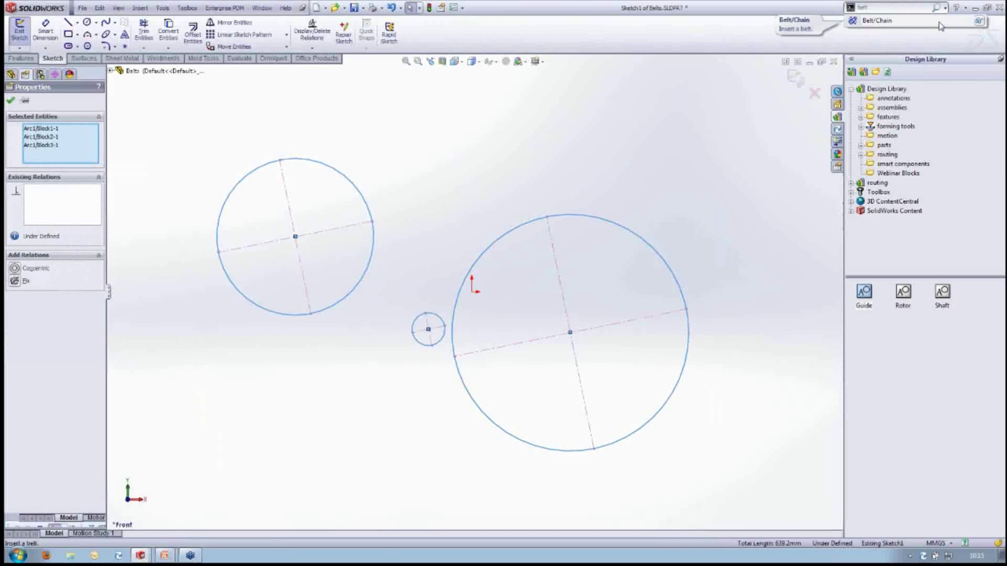
Start a Belt/Chain and flip it to wrap the other side of the small pulley.
{"action": "left_click", "coordinate": [888, 22]}
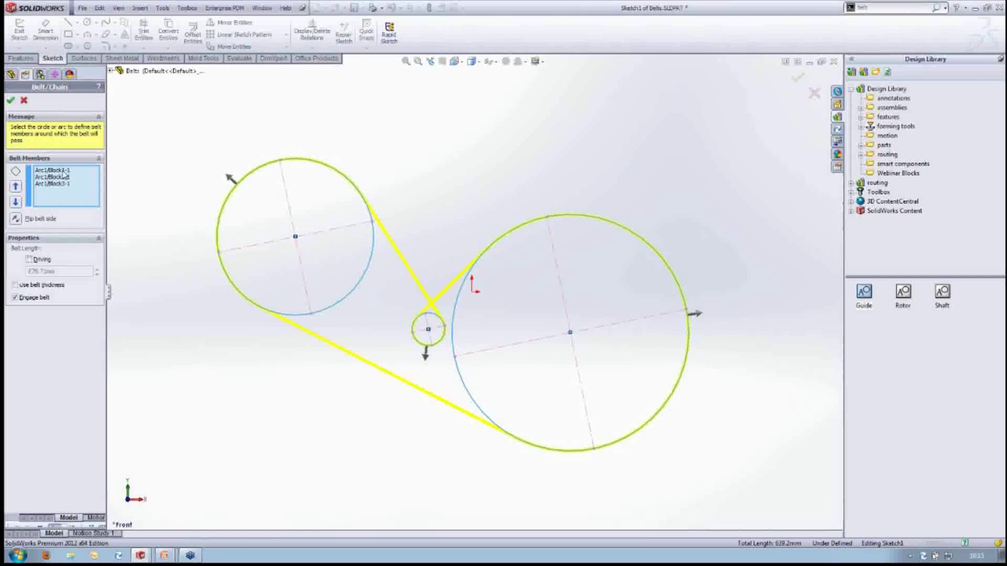
{"action": "left_click", "coordinate": [424, 357]}
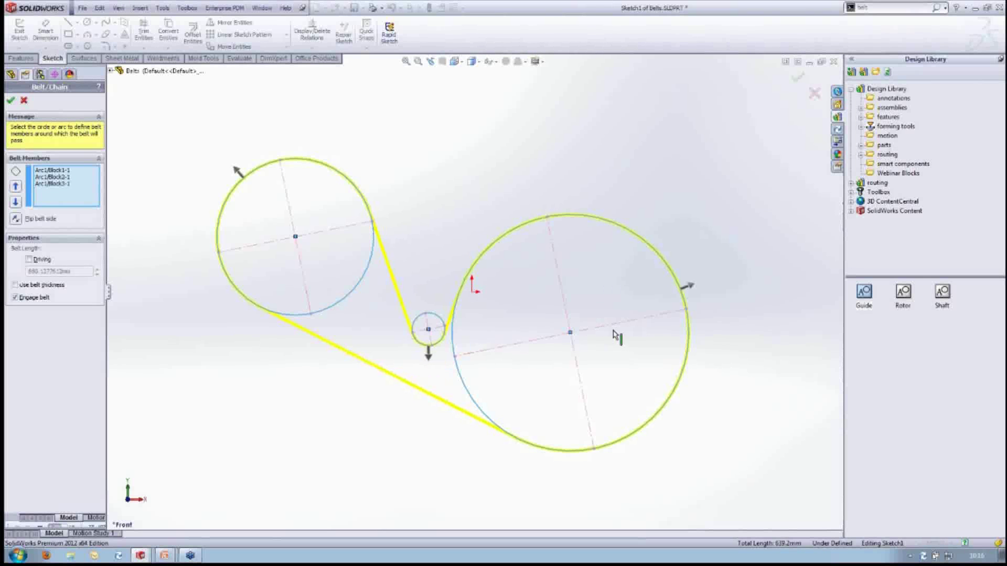
{"action": "left_click", "coordinate": [428, 328]}
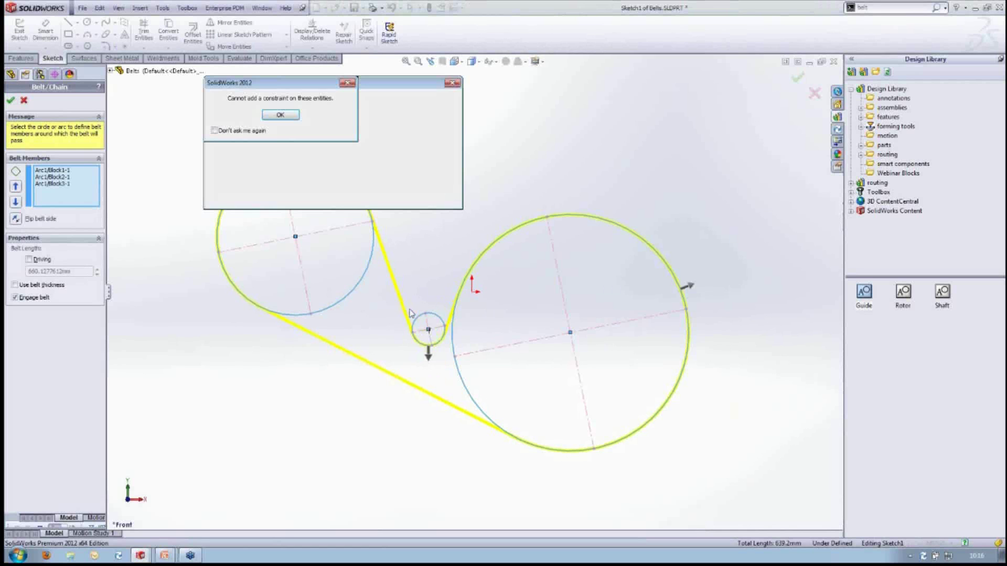
{"action": "left_click", "coordinate": [281, 114]}
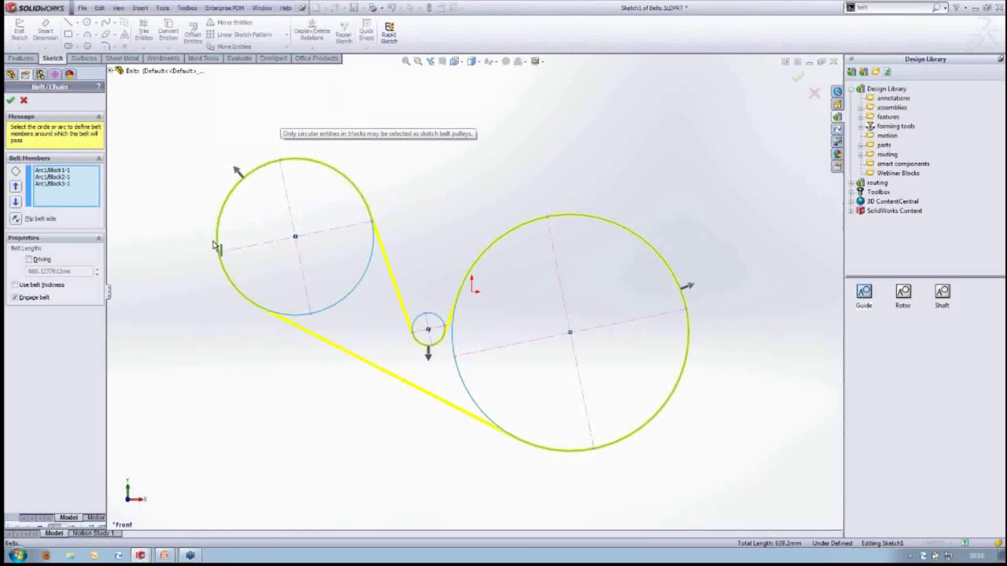
Reorder the belt members, keeping the small pulley second, and accept the 660.13 mm belt.
{"action": "left_click", "coordinate": [50, 177]}
{"action": "left_click", "coordinate": [15, 186]}
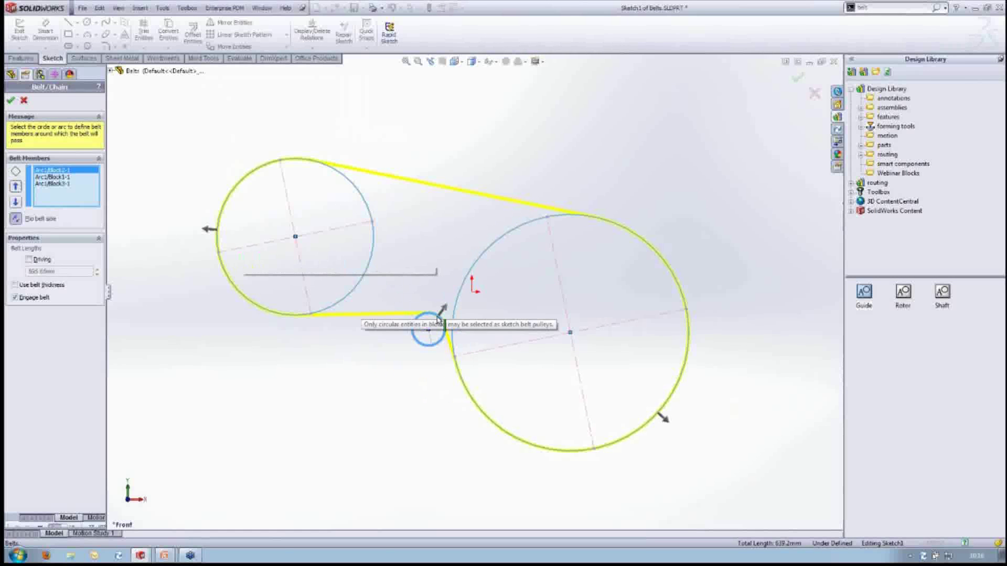
{"action": "left_click", "coordinate": [16, 203]}
{"action": "left_click", "coordinate": [16, 202]}
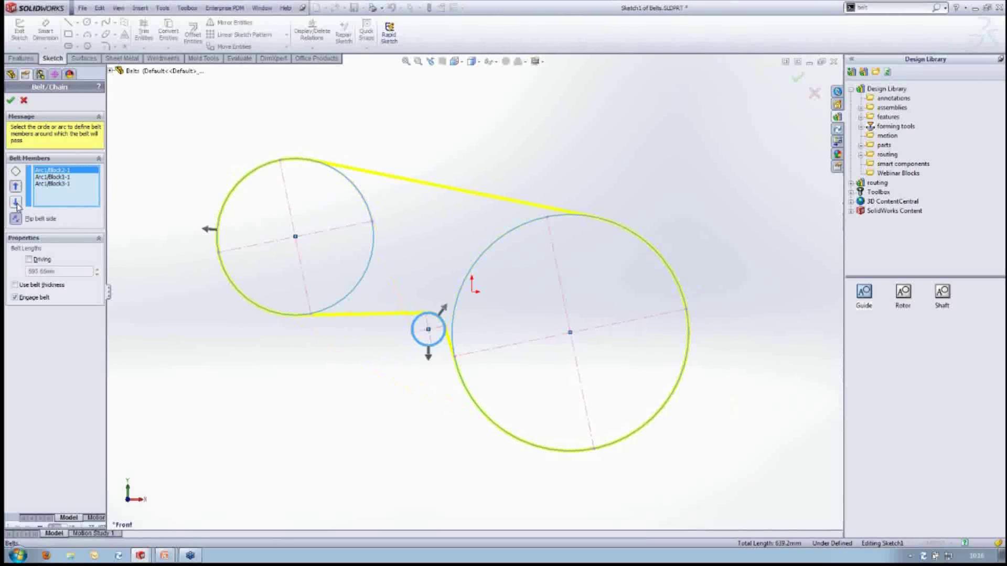
{"action": "left_click", "coordinate": [15, 203]}
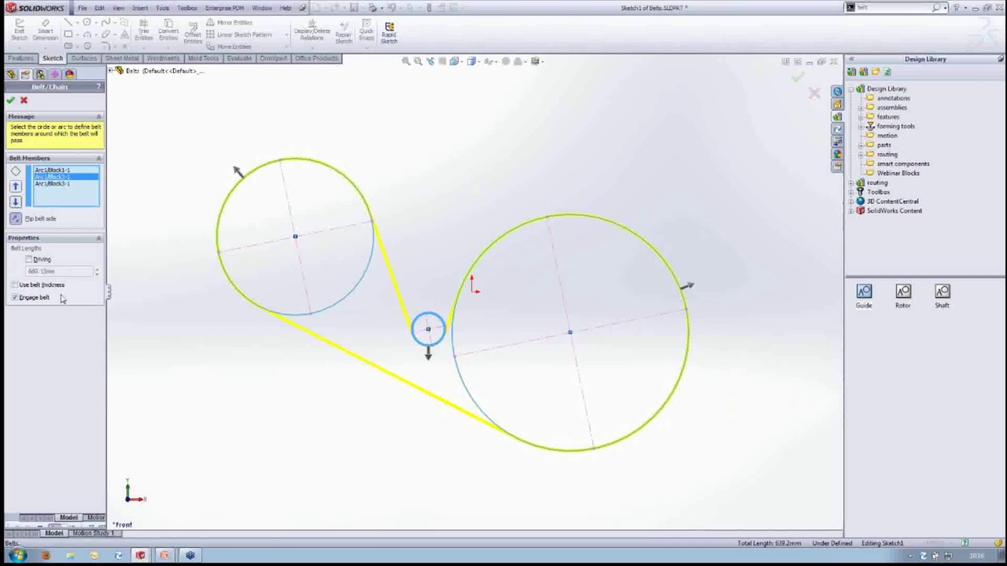
{"action": "key", "text": "Return"}
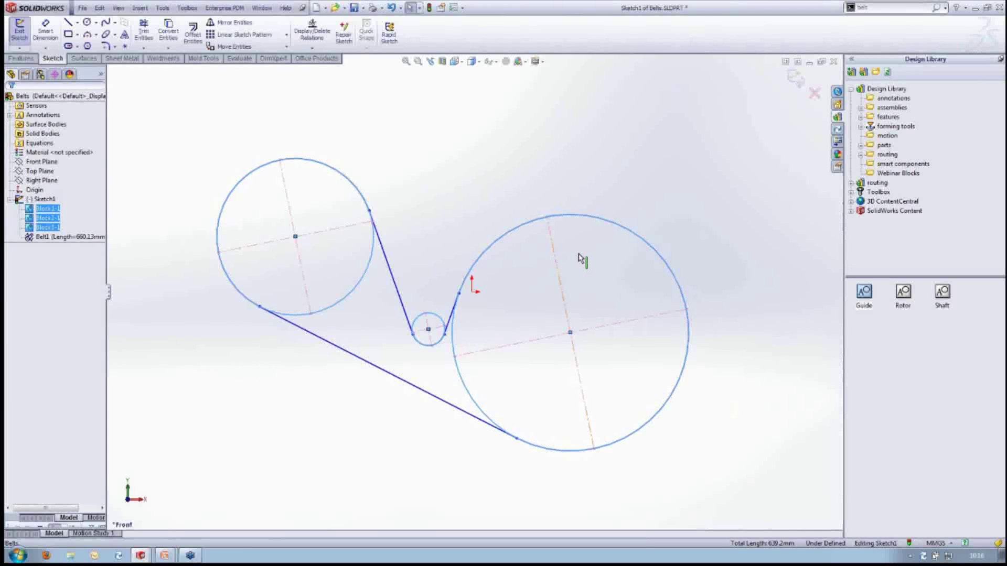
Rotate the large pulley to drive the belt, exit Sketch1, and show Recent Documents.
{"action": "left_click", "coordinate": [601, 261]}
{"action": "left_click_drag", "start_coordinate": [601, 260], "coordinate": [524, 293]}
{"action": "left_click", "coordinate": [11, 102]}
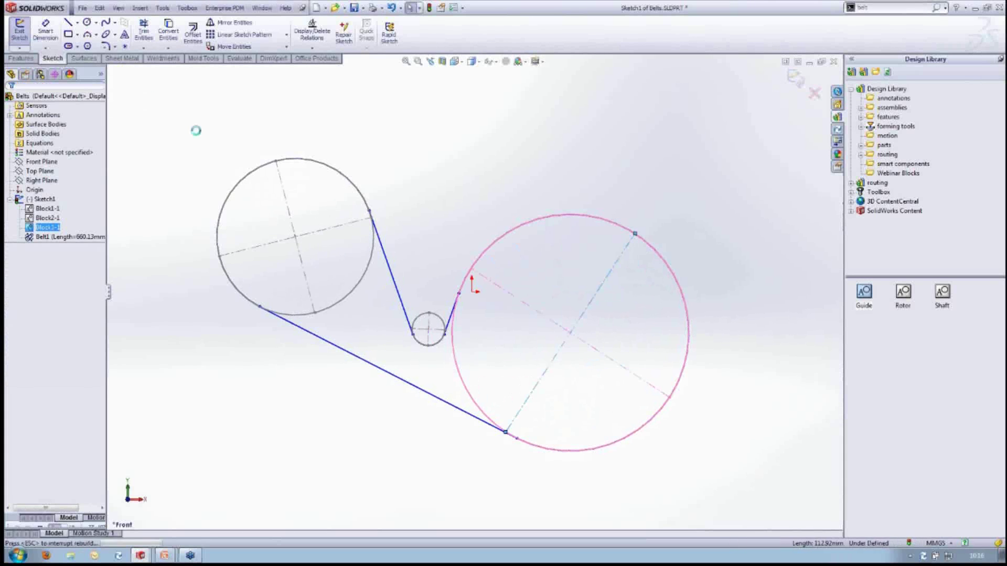
{"action": "left_click", "coordinate": [19, 32]}
{"action": "key", "text": "r"}
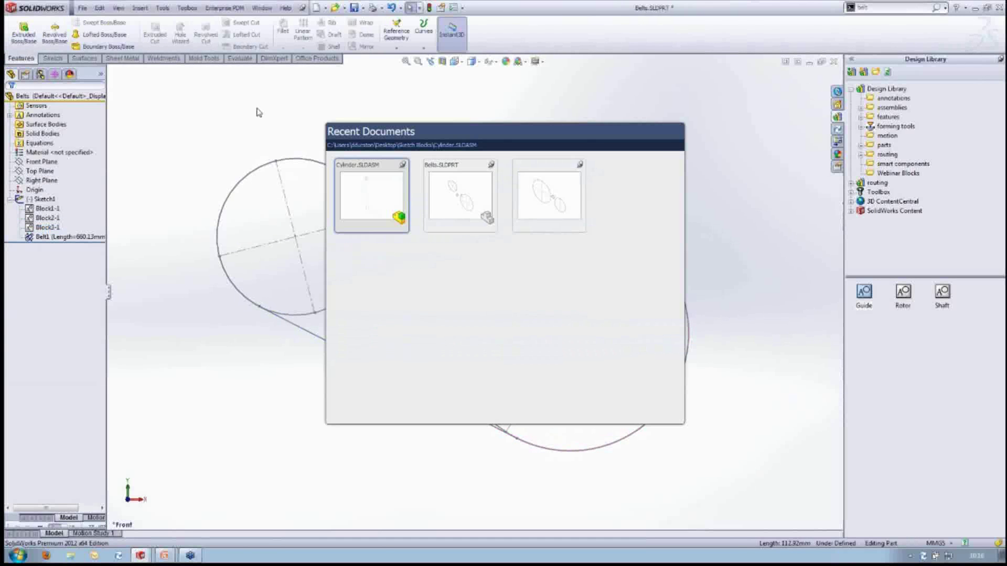
Open the Traction part and start editing Sketch1.
{"action": "left_click", "coordinate": [551, 196]}
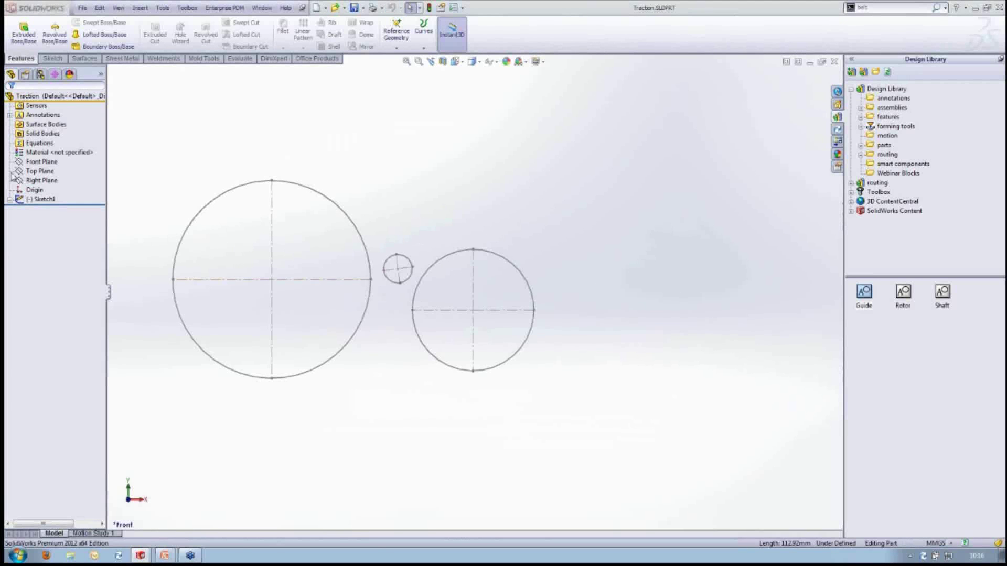
{"action": "right_click", "coordinate": [43, 201]}
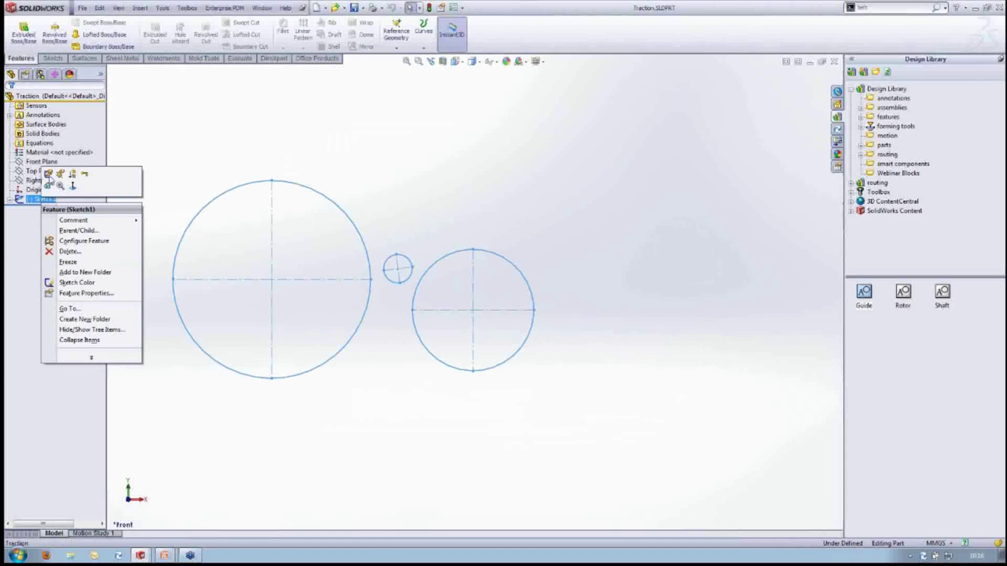
{"action": "left_click", "coordinate": [44, 178]}
Add Traction between the small and right wheels and make their centres Horizontal.
{"action": "left_click", "coordinate": [406, 282]}
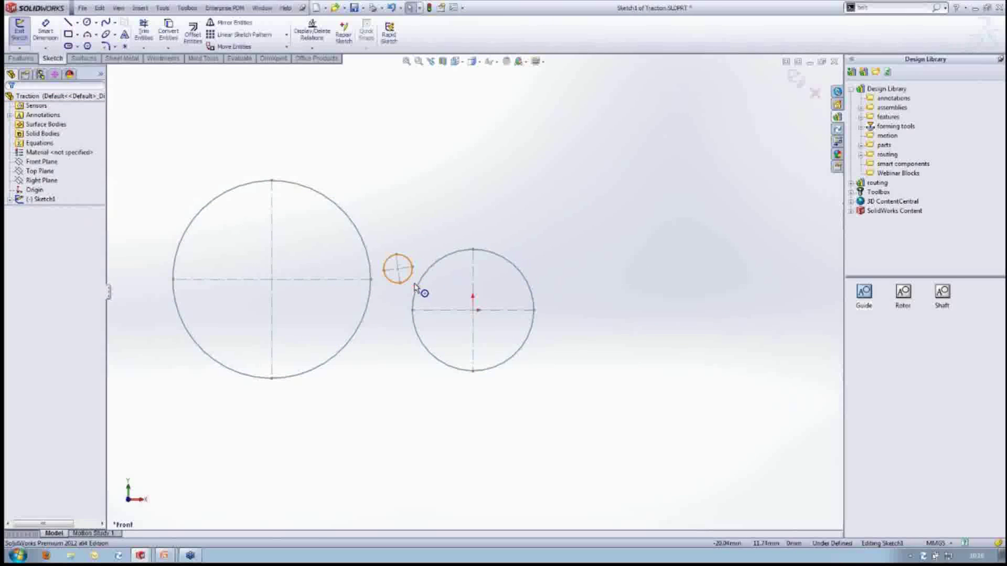
{"action": "left_click", "coordinate": [417, 298], "text": "ctrl"}
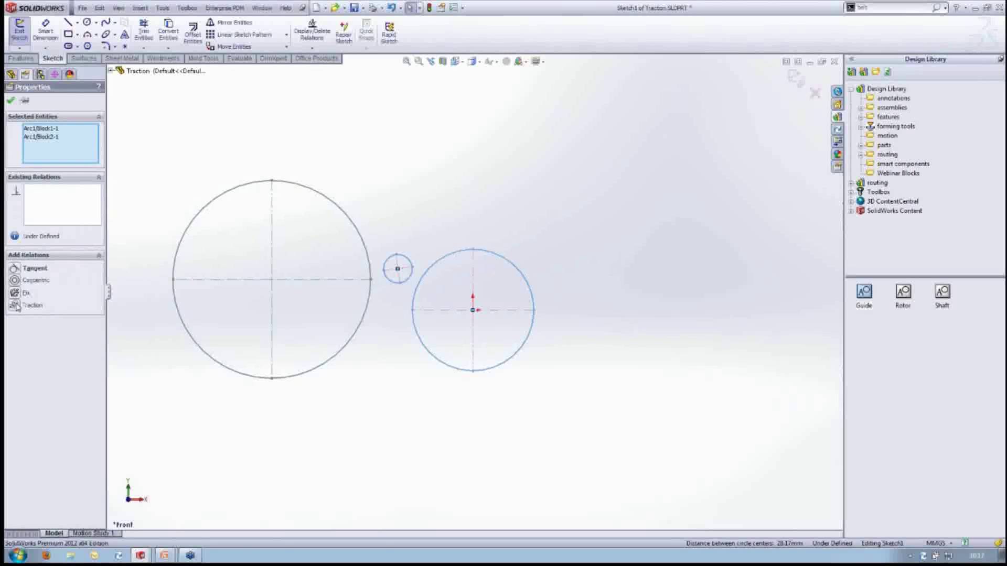
{"action": "left_click", "coordinate": [16, 306]}
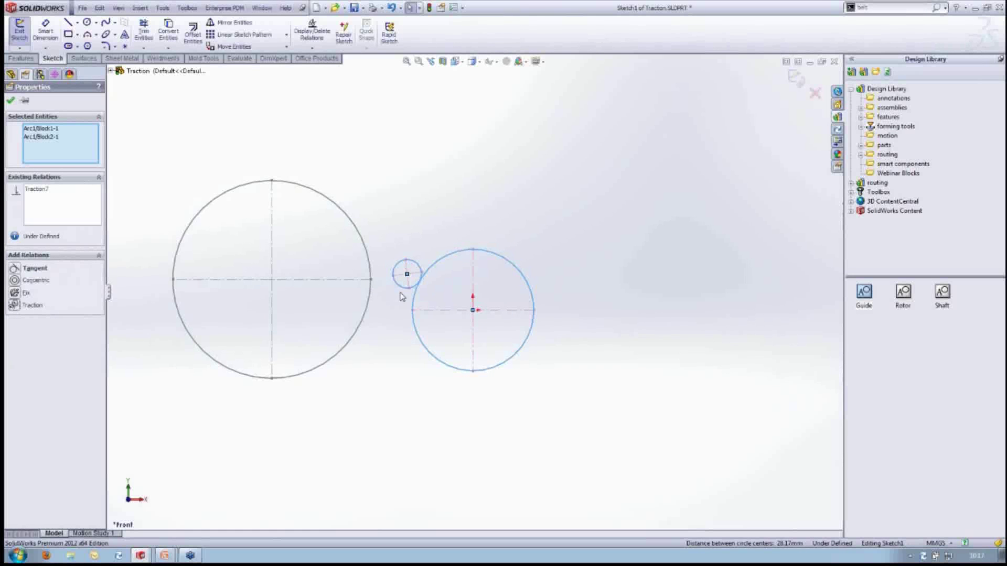
{"action": "left_click", "coordinate": [9, 101]}
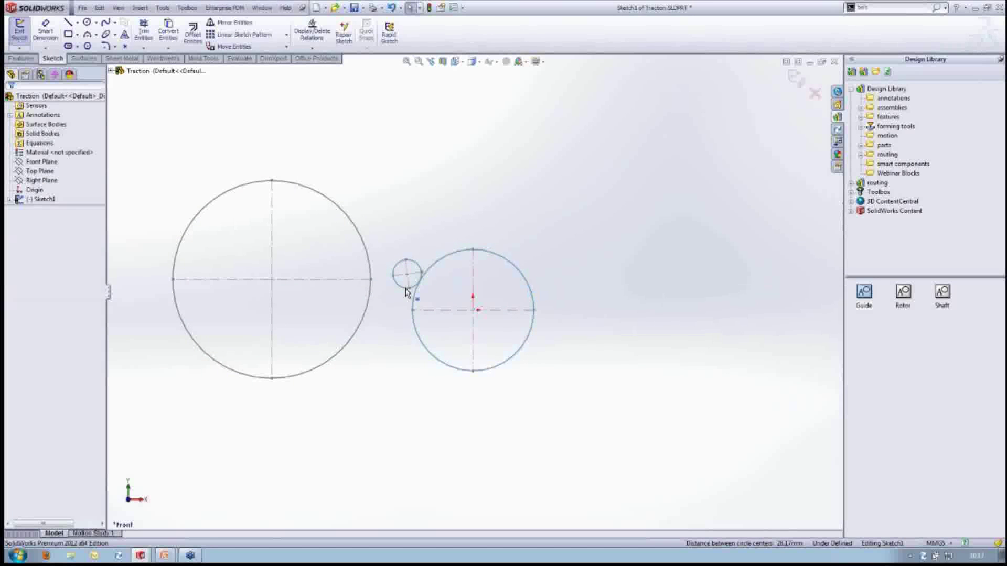
{"action": "left_click", "coordinate": [475, 311], "text": "ctrl"}
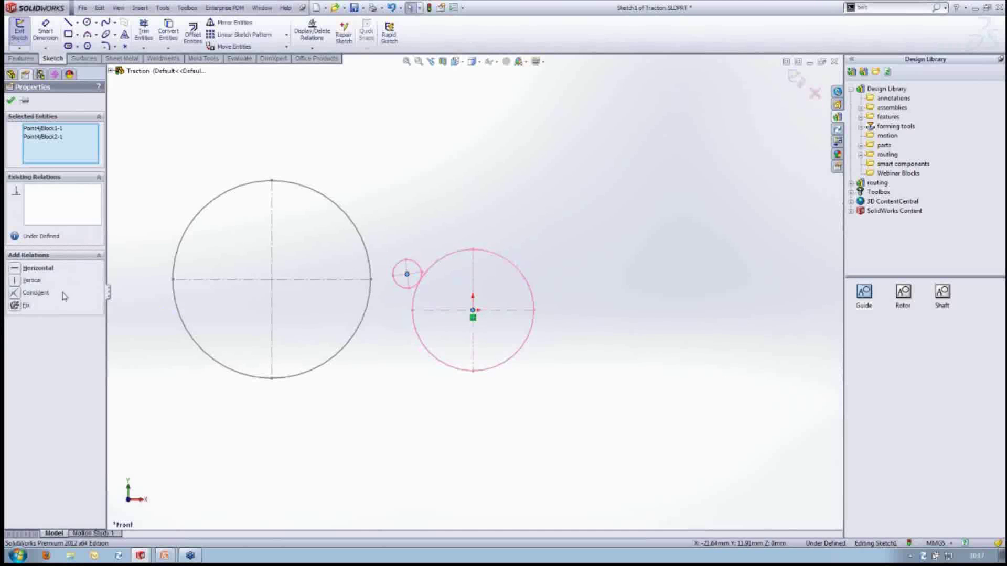
{"action": "left_click", "coordinate": [15, 268]}
Link the big wheel to the small wheel with a Traction relation.
{"action": "left_click", "coordinate": [318, 348]}
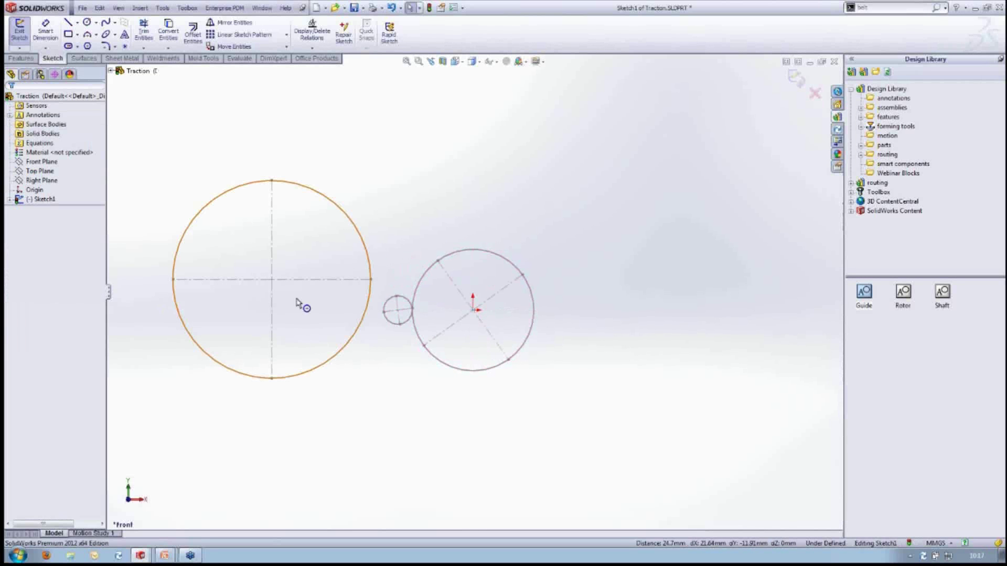
{"action": "left_click", "coordinate": [386, 302]}
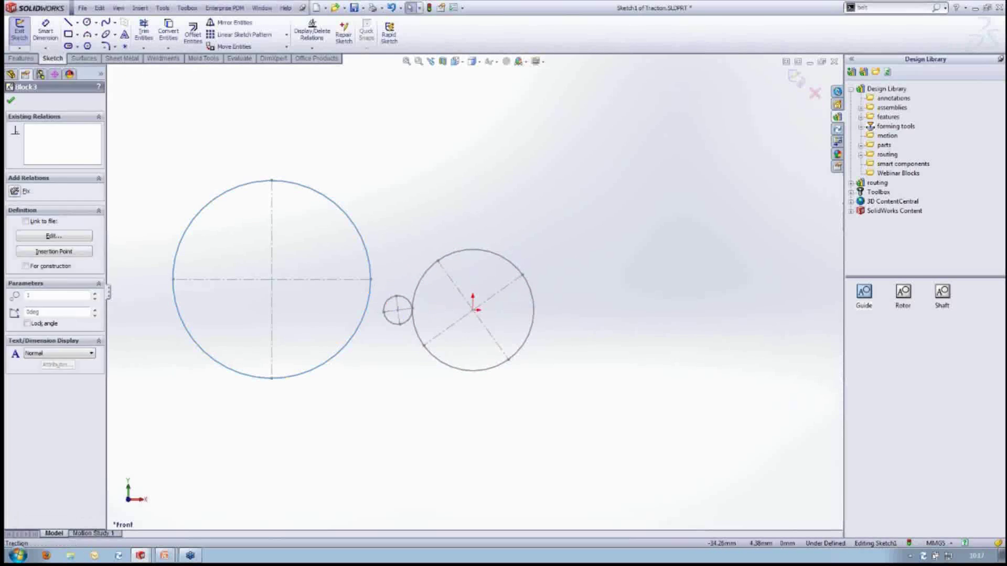
{"action": "left_click", "coordinate": [401, 313], "text": "ctrl"}
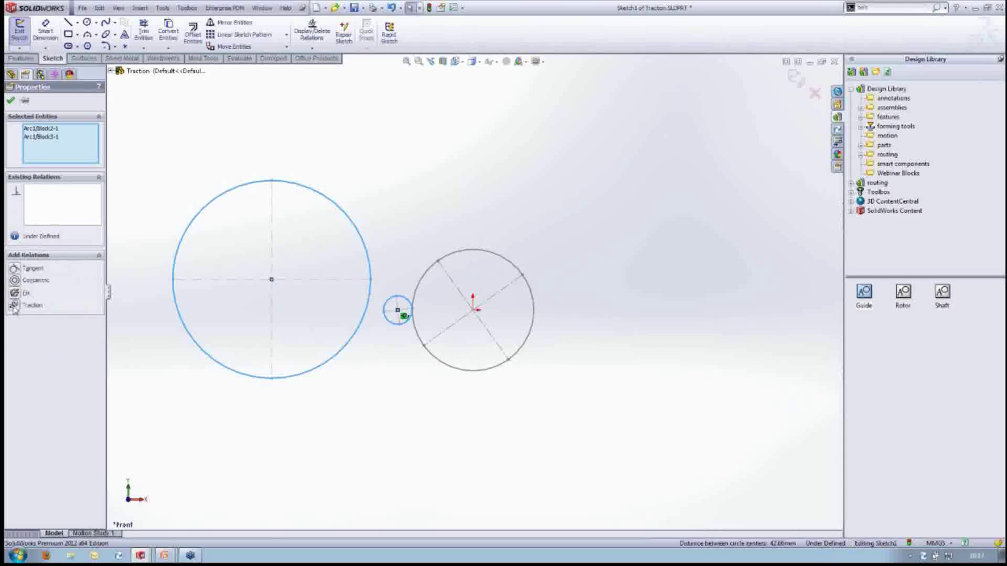
{"action": "left_click", "coordinate": [420, 335]}
{"action": "left_click", "coordinate": [450, 445]}
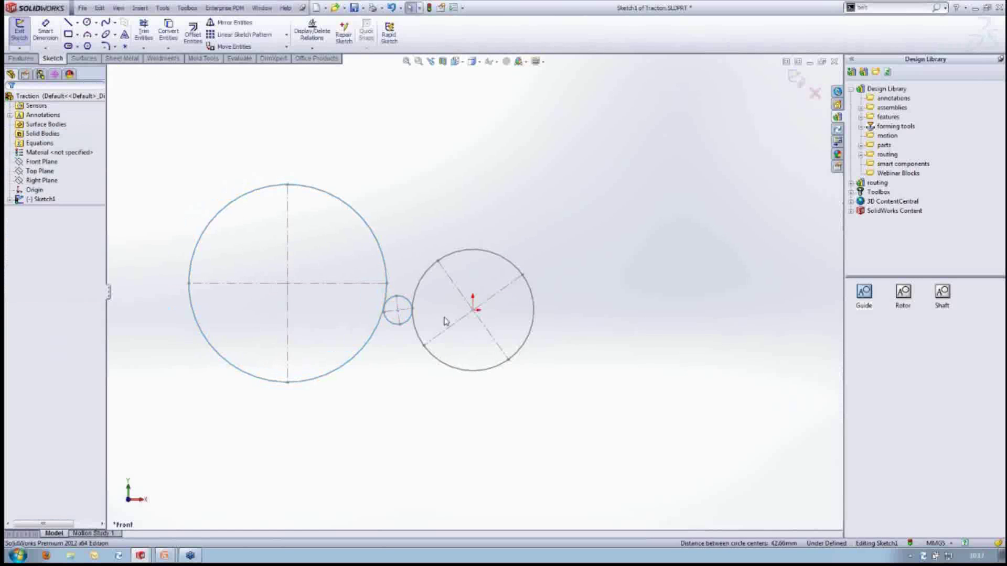
Rotate the right wheel to turn all three wheels, then show Recent Documents.
{"action": "left_click", "coordinate": [477, 271]}
{"action": "left_click_drag", "start_coordinate": [487, 270], "coordinate": [519, 252]}
{"action": "left_click", "coordinate": [568, 176]}
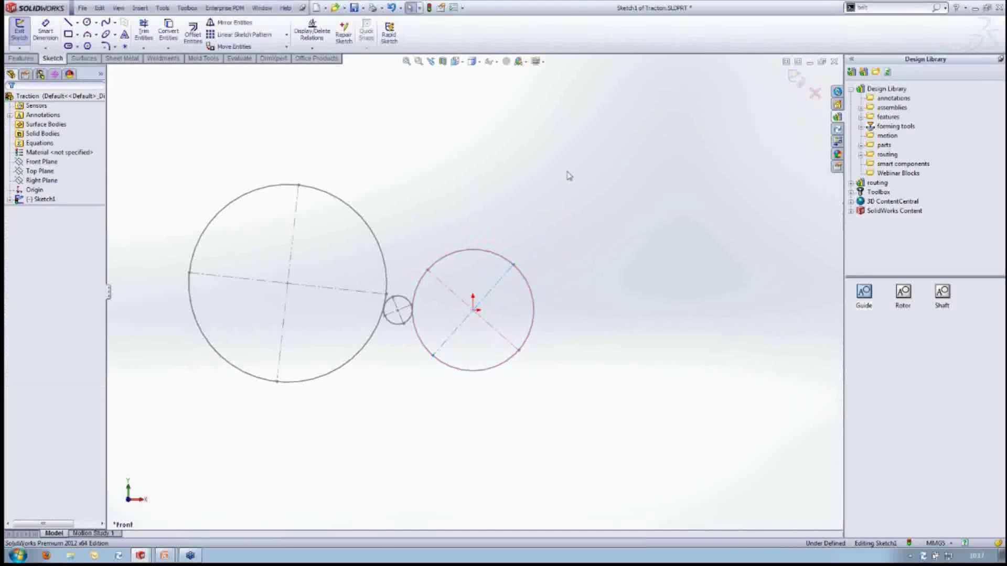
{"action": "key", "text": "r"}
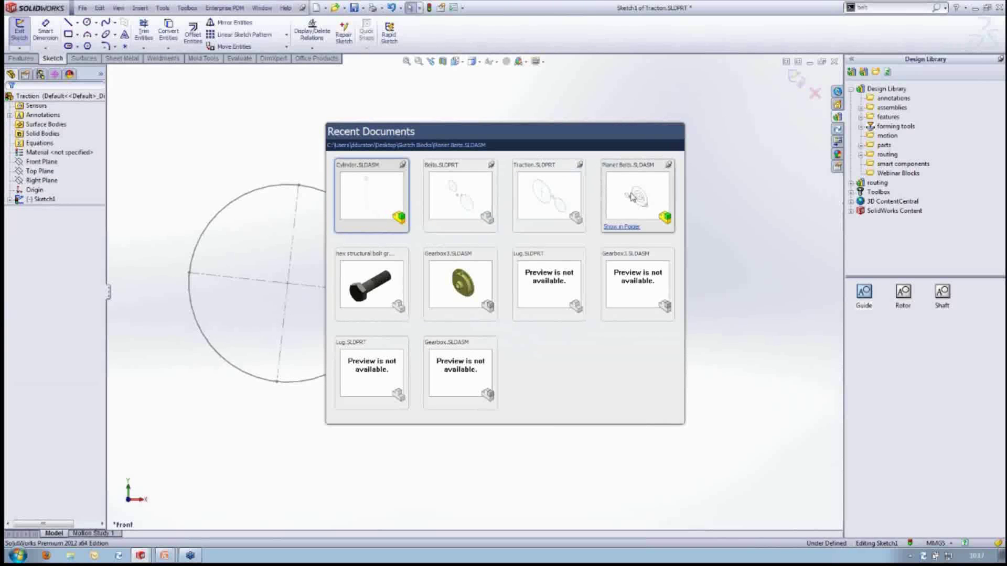
Open Planet Belts.SLDASM from the Recent Documents gallery.
{"action": "left_click", "coordinate": [702, 212]}
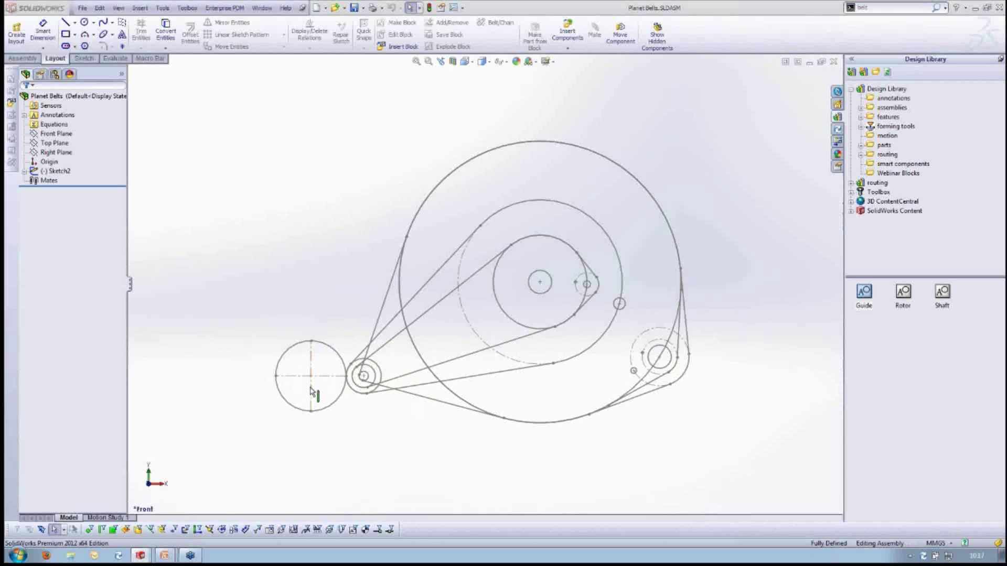
Drag the left circle's centreline to swing the planetary belt layout, then rebuild and deselect.
{"action": "mouse_move", "coordinate": [313, 357]}
{"action": "left_mouse_down"}
{"action": "mouse_move", "coordinate": [294, 353]}
{"action": "mouse_move", "coordinate": [292, 382]}
{"action": "mouse_move", "coordinate": [330, 388]}
{"action": "mouse_move", "coordinate": [315, 389]}
{"action": "mouse_move", "coordinate": [321, 398]}
{"action": "mouse_move", "coordinate": [297, 393]}
{"action": "mouse_move", "coordinate": [332, 388]}
{"action": "mouse_move", "coordinate": [329, 364]}
{"action": "mouse_move", "coordinate": [331, 377]}
{"action": "mouse_move", "coordinate": [298, 387]}
{"action": "mouse_move", "coordinate": [307, 392]}
{"action": "mouse_move", "coordinate": [332, 378]}
{"action": "mouse_move", "coordinate": [299, 361]}
{"action": "mouse_move", "coordinate": [297, 382]}
{"action": "mouse_move", "coordinate": [318, 360]}
{"action": "mouse_move", "coordinate": [325, 292]}
{"action": "left_mouse_up"}
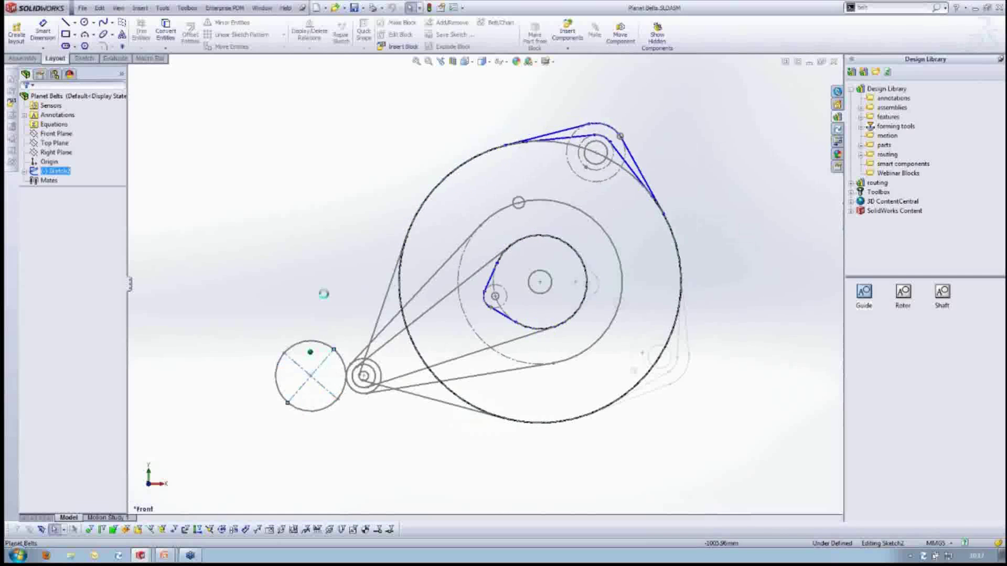
{"action": "key", "text": "ctrl+b"}
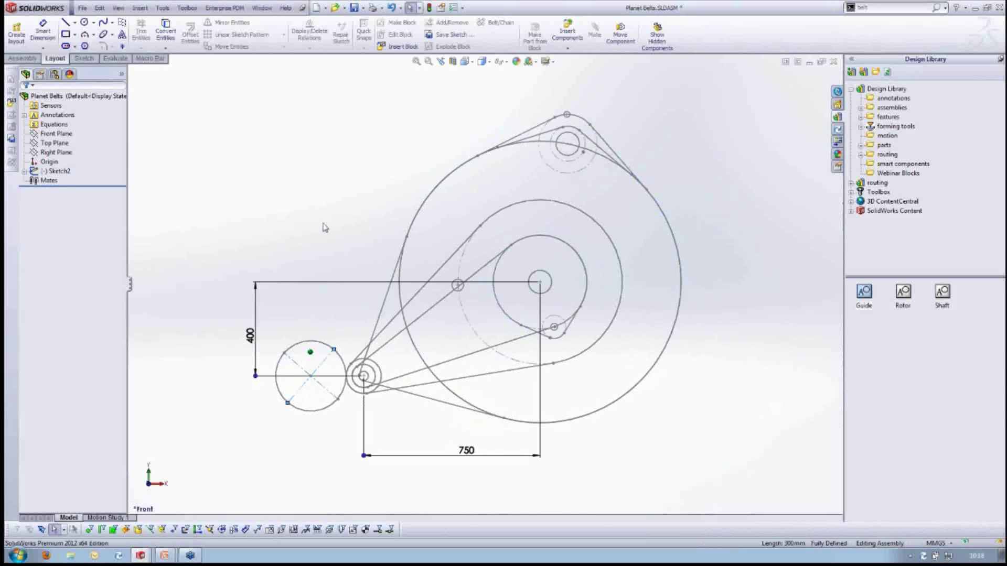
{"action": "left_click", "coordinate": [326, 227]}
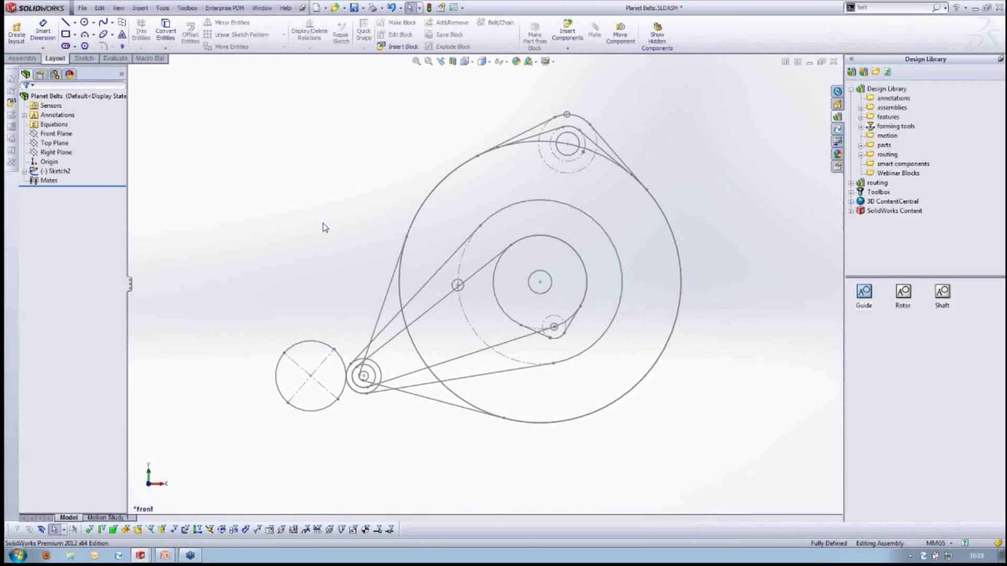
Expand Sketch2 and highlight the Sun-1, Belt2 and Belt7 blocks and the small motor pulley.
{"action": "left_click", "coordinate": [24, 172]}
{"action": "left_click", "coordinate": [57, 180]}
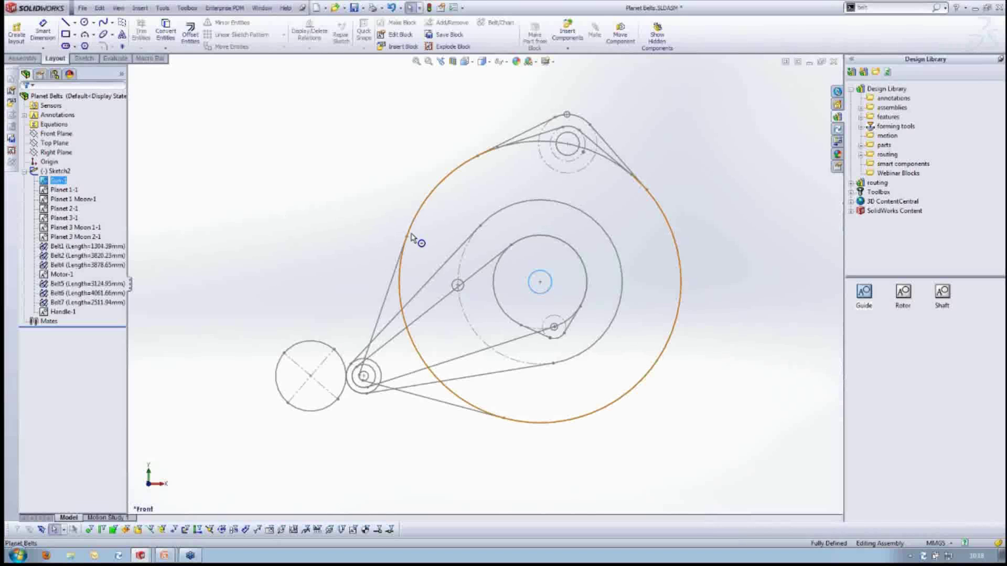
{"action": "left_click", "coordinate": [74, 255]}
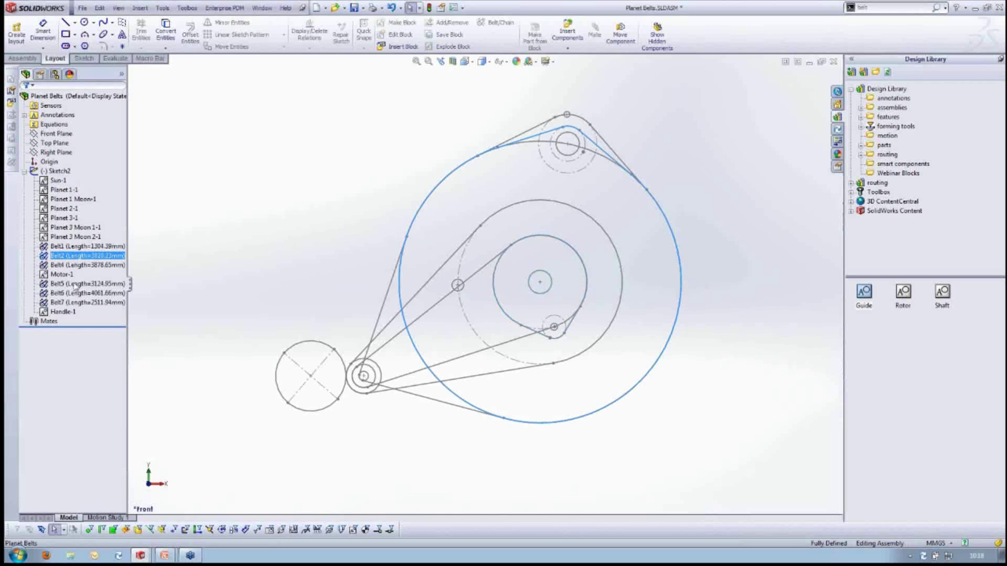
{"action": "left_click", "coordinate": [79, 302]}
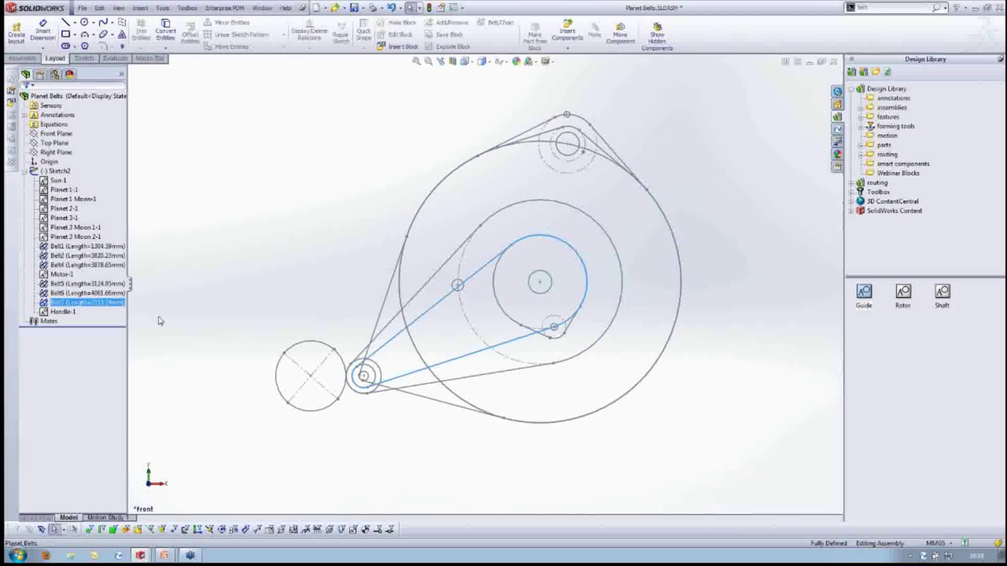
{"action": "left_click", "coordinate": [381, 377]}
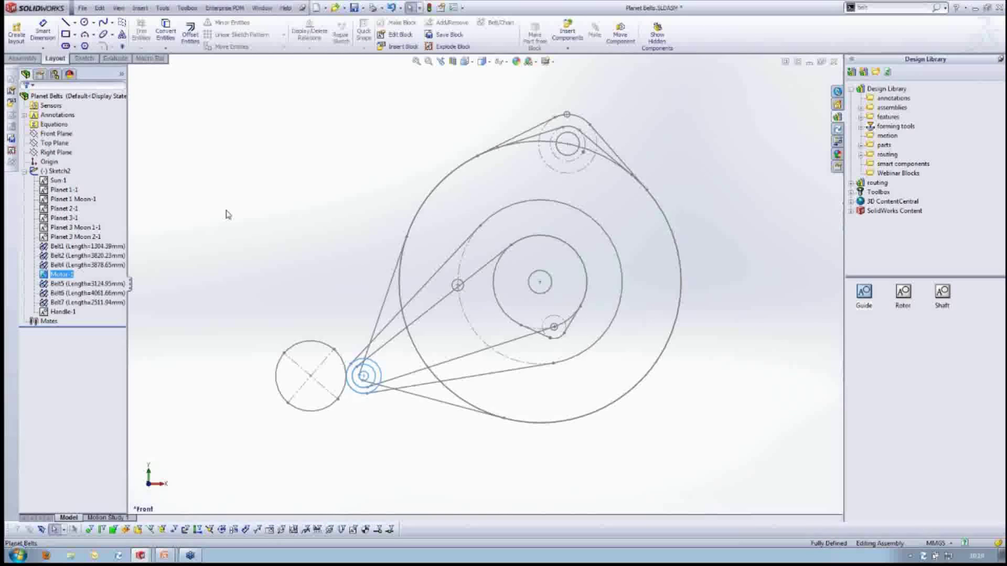
Cycle through the open documents with Ctrl+Tab to bring up Cylinder.SLDASM.
{"action": "key", "text": "ctrl+Tab"}
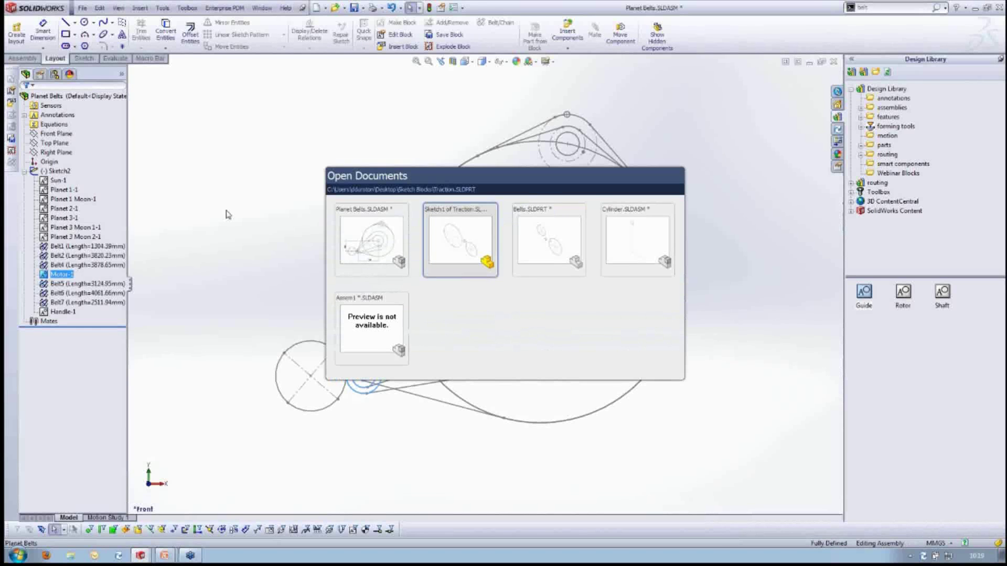
{"action": "key", "text": "ctrl+Tab"}
{"action": "key", "text": "ctrl+Tab"}
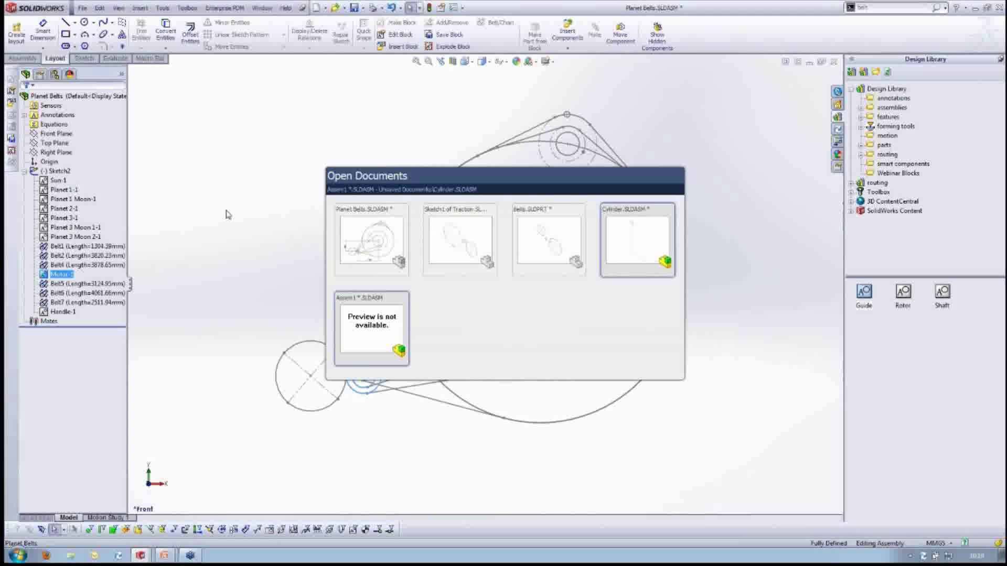
{"action": "key", "text": "ctrl+Tab"}
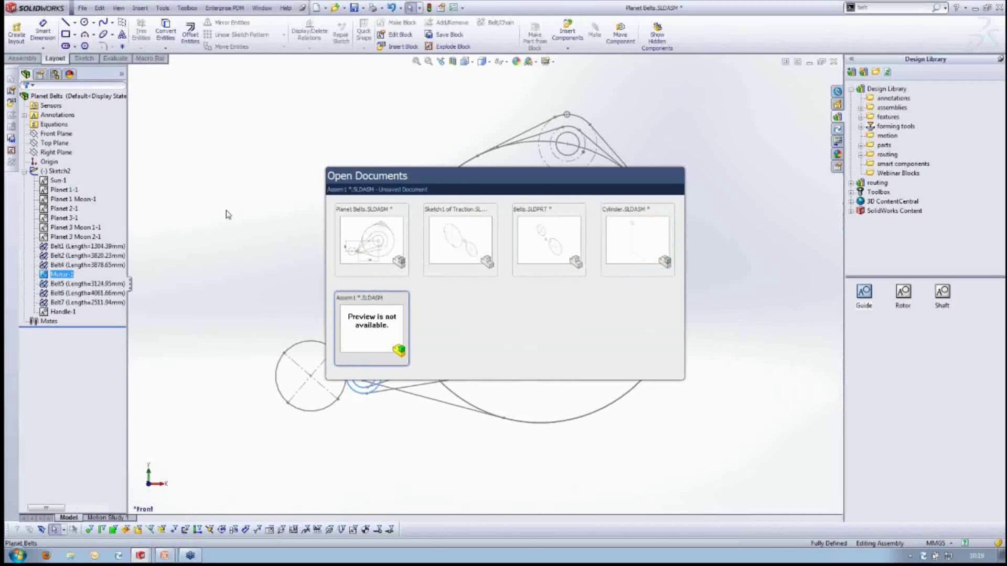
{"action": "key", "text": "ctrl+Tab"}
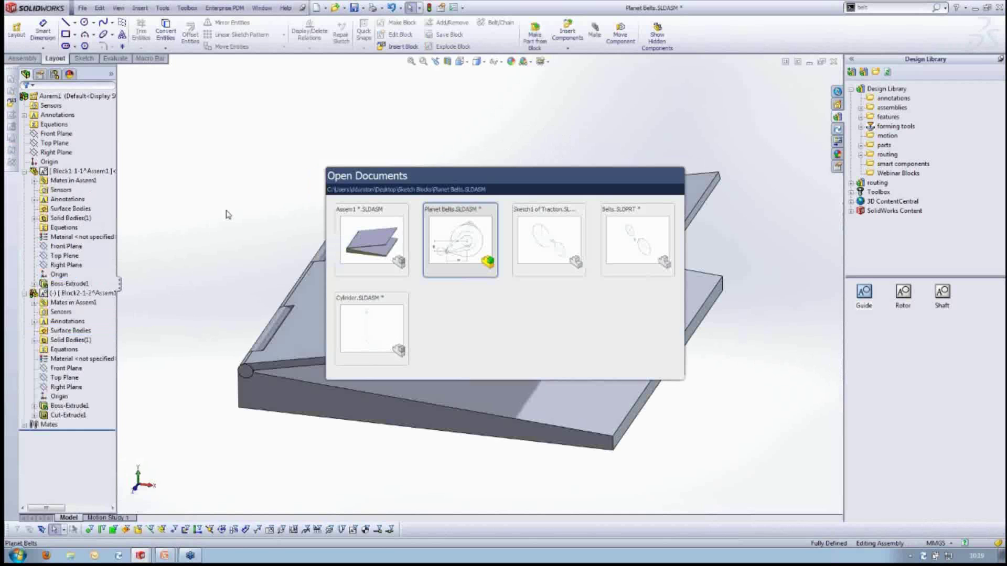
{"action": "key", "text": "ctrl+Tab"}
{"action": "key", "text": "ctrl+Tab"}
{"action": "key", "text": "ctrl+Tab"}
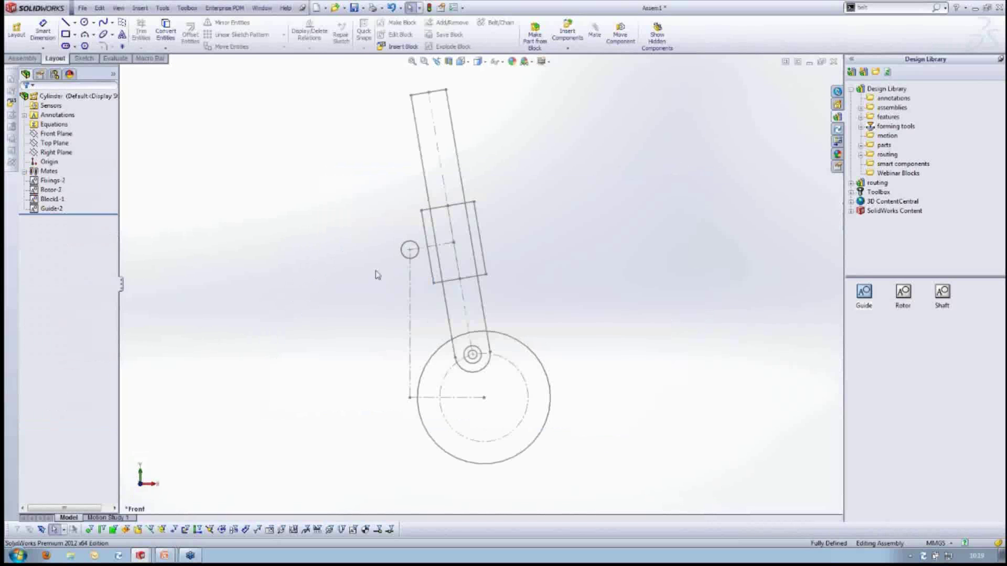
Show the Motion Study 1 timeline and select Guide-2 and Lights, Cameras and Scene.
{"action": "left_click", "coordinate": [100, 518]}
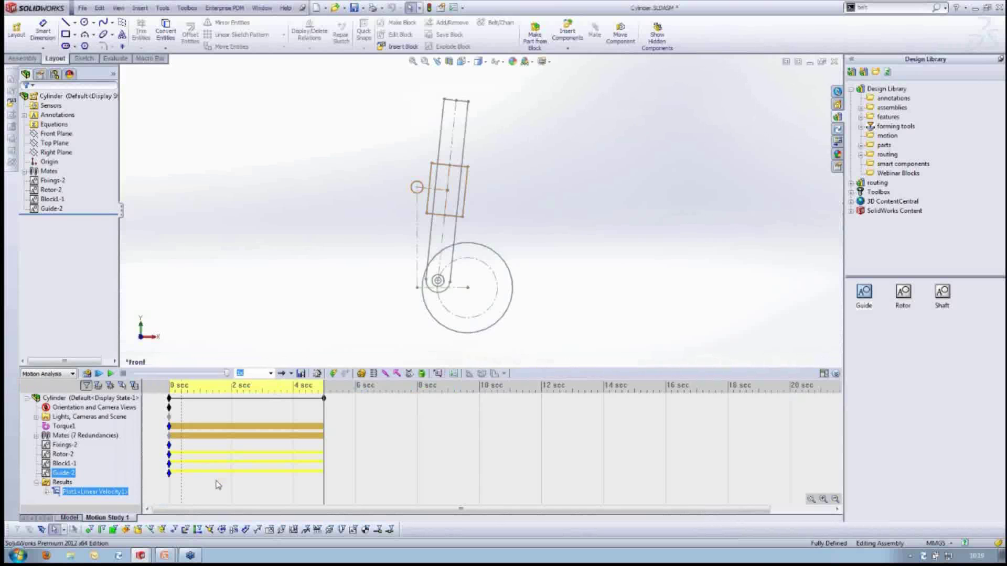
{"action": "left_click", "coordinate": [346, 473]}
{"action": "left_click", "coordinate": [89, 417]}
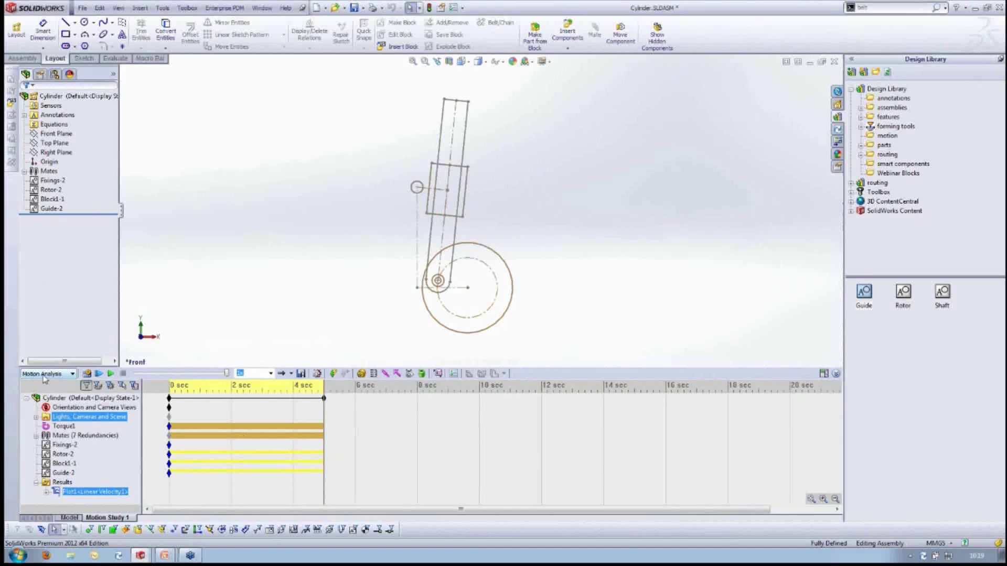